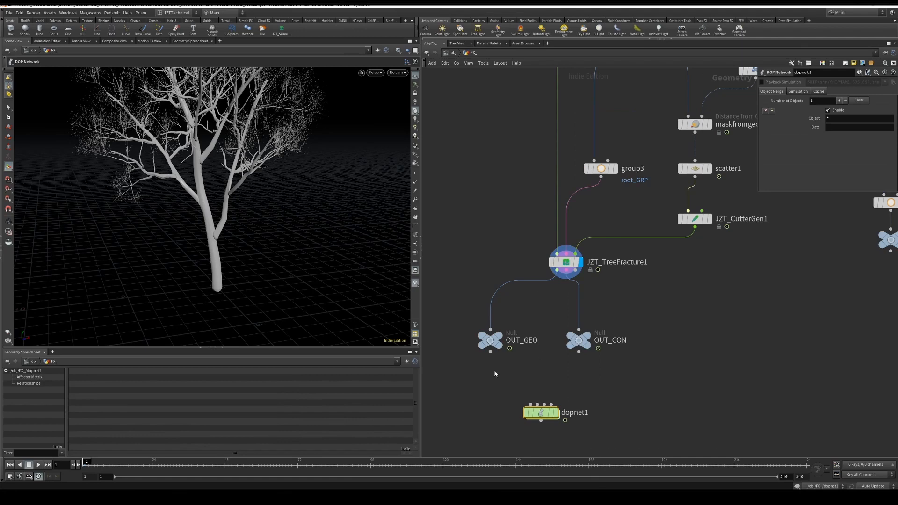
Step: Wire OUT_GEO and OUT_CON into the first two inputs of the DOP network and rename it TreeRBD_SIM
{"action": "left_click_drag", "start_coordinate": [490, 352], "coordinate": [578, 375]}
{"action": "left_click", "coordinate": [586, 413]}
{"action": "left_click_drag", "start_coordinate": [587, 413], "coordinate": [470, 391]}
{"action": "key", "text": "BackSpace"}
{"action": "key", "text": "Delete"}
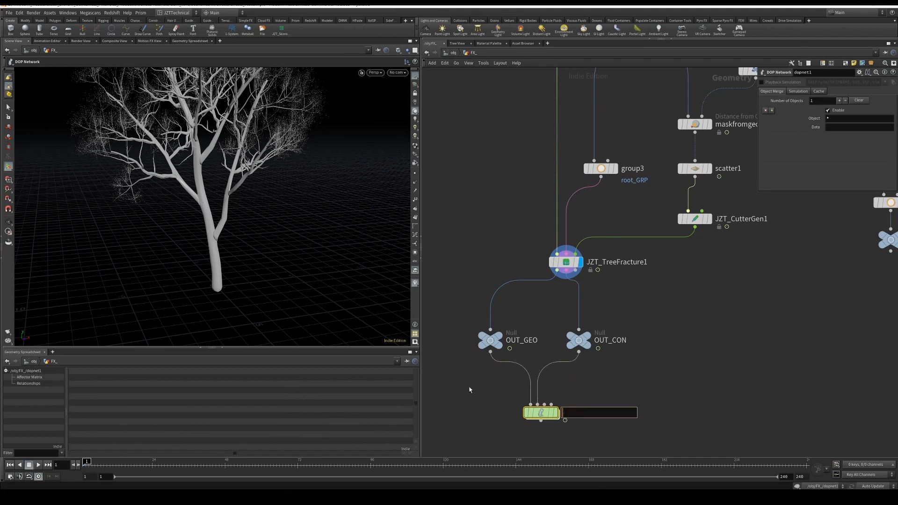
{"action": "type", "text": "TreeRBD_SIM"}
{"action": "key", "text": "Return"}
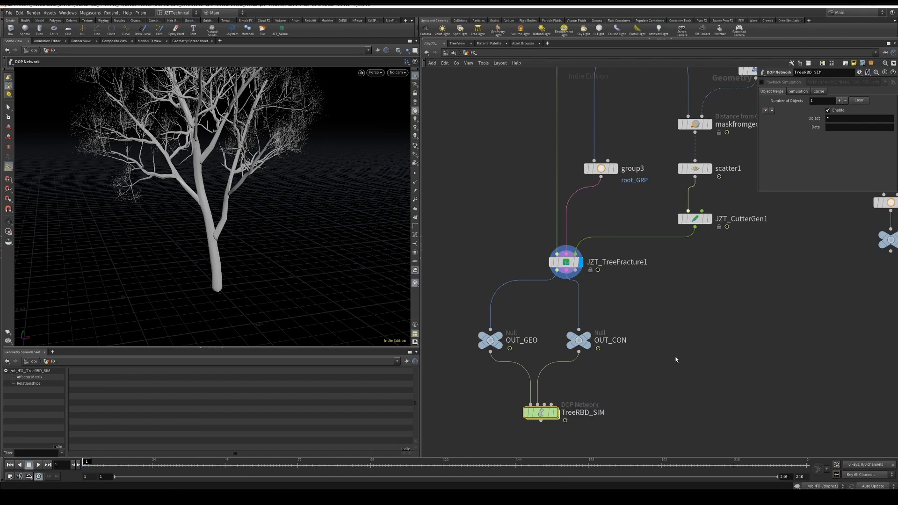
Step: Enter the TreeRBD_SIM network and add a Multiple Solver node above the output node
{"action": "double_click", "coordinate": [520, 397]}
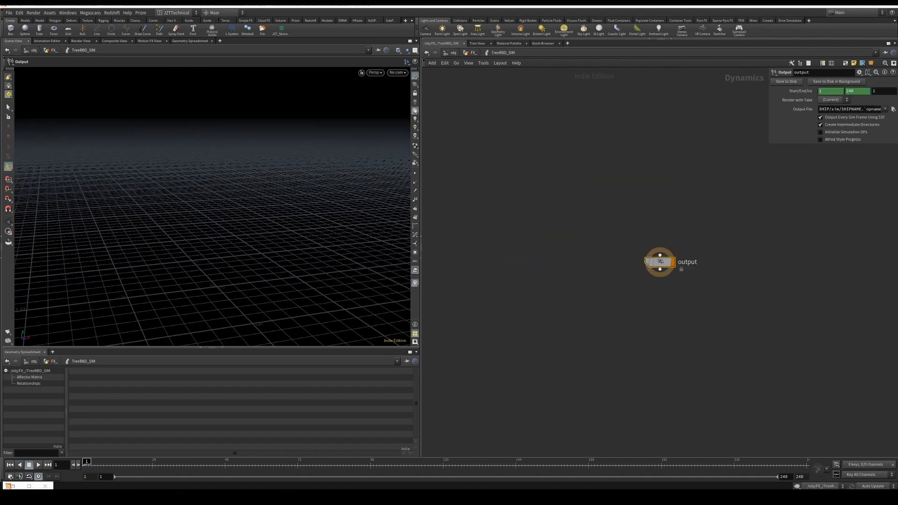
{"action": "key", "text": "Tab"}
{"action": "type", "text": "multi"}
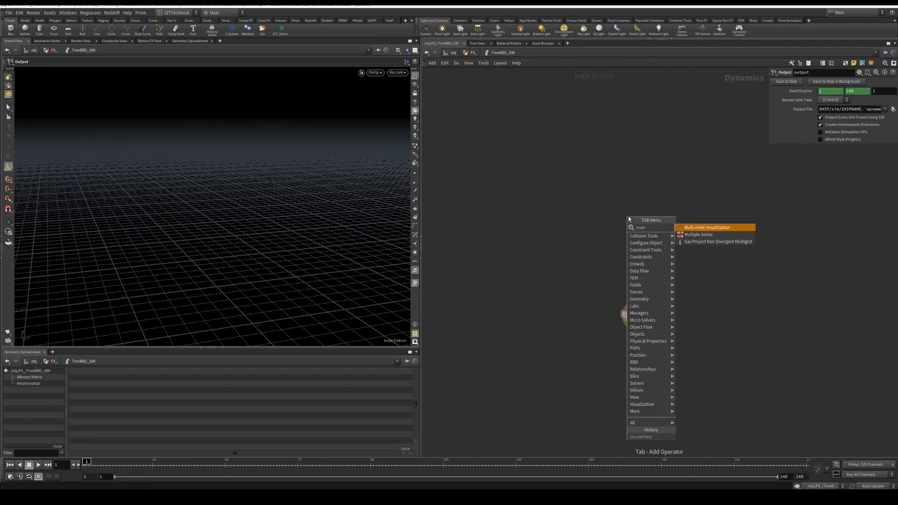
{"action": "key", "text": "Down"}
{"action": "key", "text": "Return"}
{"action": "left_click", "coordinate": [627, 217]}
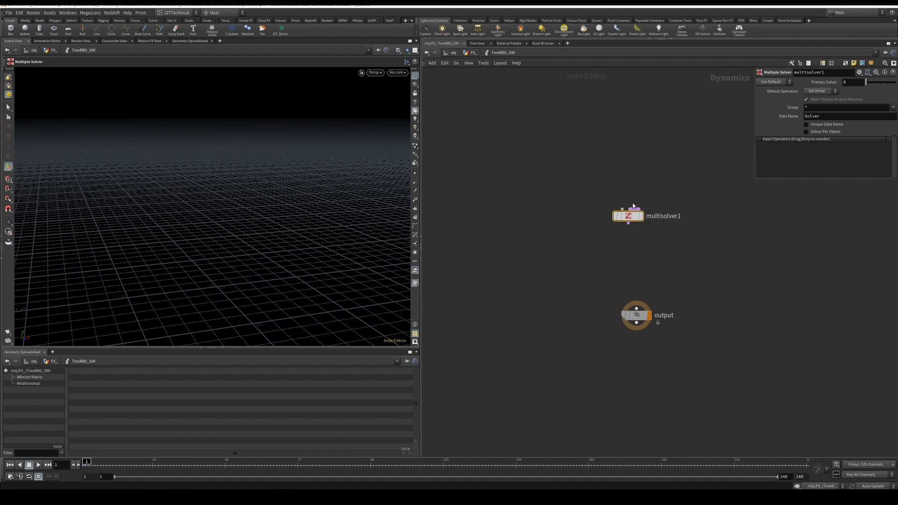
{"action": "left_click_drag", "start_coordinate": [628, 216], "coordinate": [721, 202]}
{"action": "middle_click_drag", "start_coordinate": [721, 203], "coordinate": [716, 284]}
Step: Add a Rigid Body Solver node and position it above the Multiple Solver
{"action": "key", "text": "Tab"}
{"action": "type", "text": "pack"}
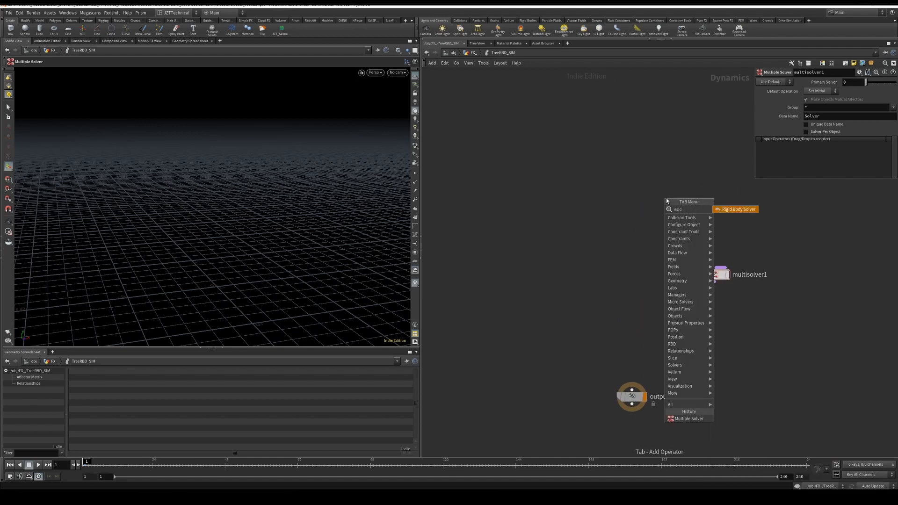
{"action": "key", "text": "Return"}
{"action": "left_click", "coordinate": [667, 201]}
{"action": "middle_click_drag", "start_coordinate": [666, 201], "coordinate": [600, 239]}
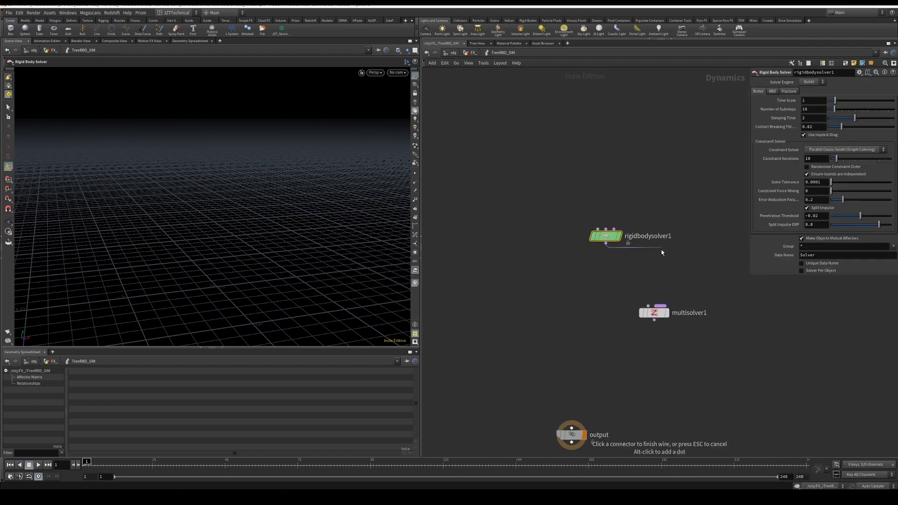
{"action": "left_click_drag", "start_coordinate": [603, 235], "coordinate": [664, 186]}
Step: Add a SOP Solver node beside the Rigid Body Solver
{"action": "key", "text": "Tab"}
{"action": "type", "text": "sopsolve"}
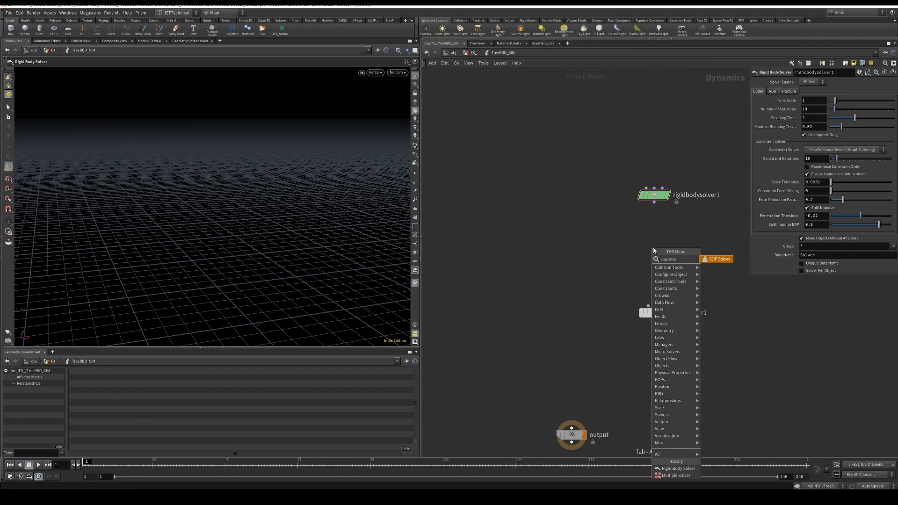
{"action": "key", "text": "Return"}
{"action": "left_click", "coordinate": [678, 209]}
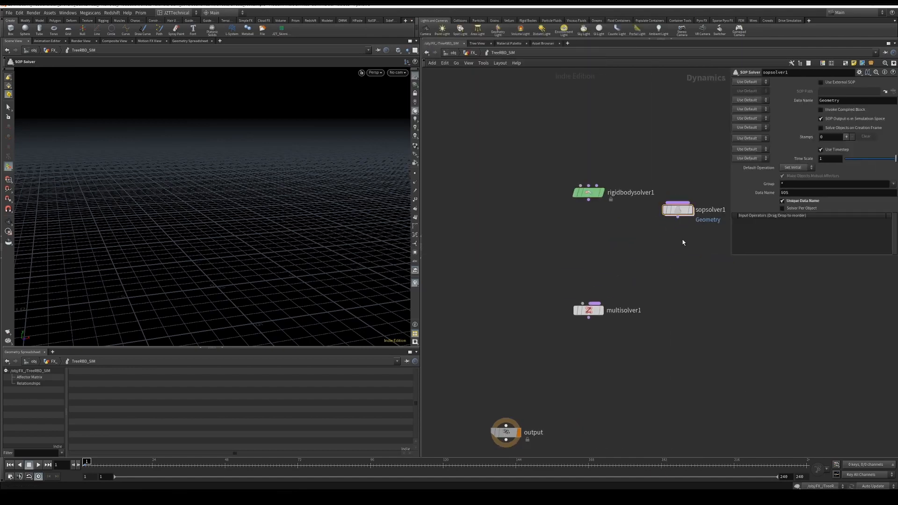
Step: Add a POP Speed Limit node and place it beside the SOP Solver
{"action": "key", "text": "Tab"}
{"action": "type", "text": "popspeed"}
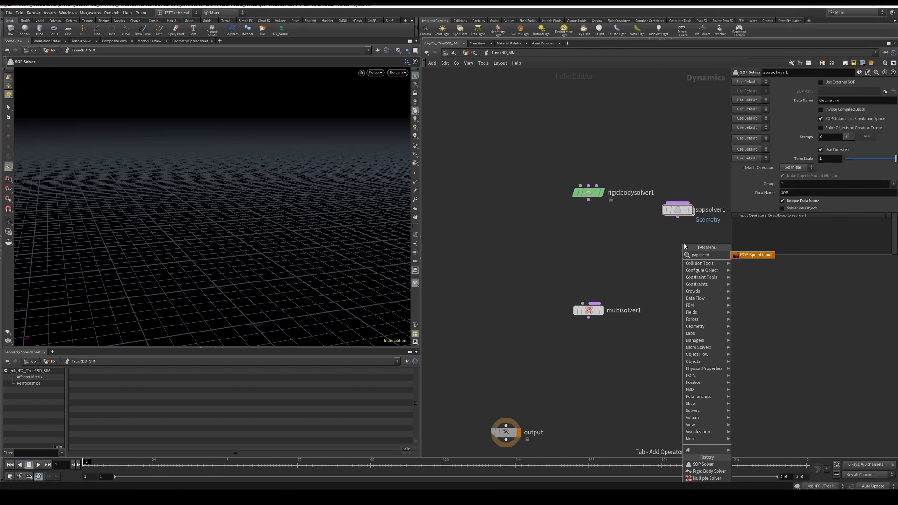
{"action": "key", "text": "Return"}
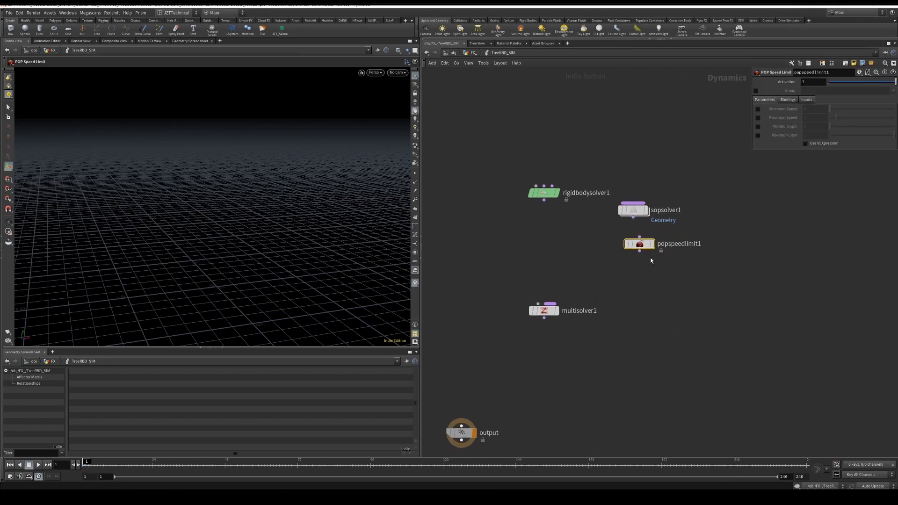
{"action": "left_click", "coordinate": [721, 243]}
Step: Add a POP Drag Spin node above POP Speed Limit and a POP Drag node above that
{"action": "key", "text": "Tab"}
{"action": "type", "text": "popdrag sp"}
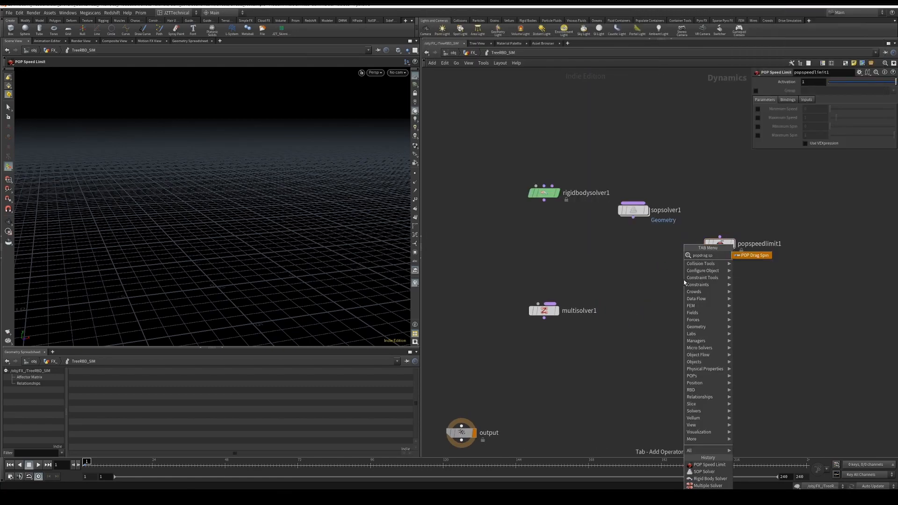
{"action": "key", "text": "Return"}
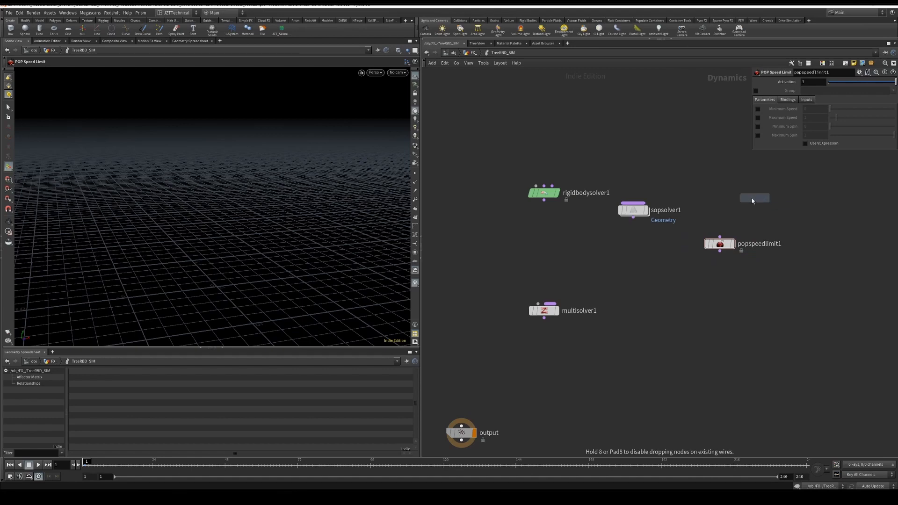
{"action": "left_click", "coordinate": [718, 198]}
{"action": "key", "text": "Tab"}
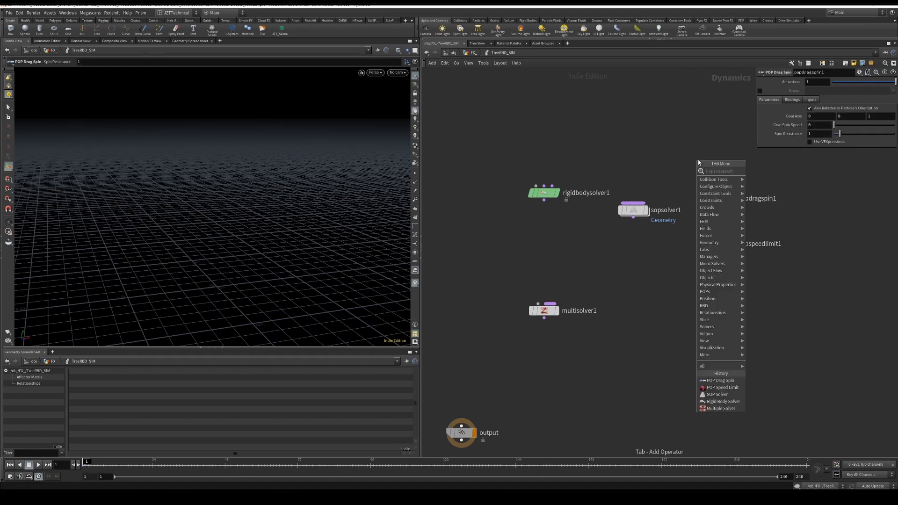
{"action": "type", "text": "popdrag"}
{"action": "key", "text": "Return"}
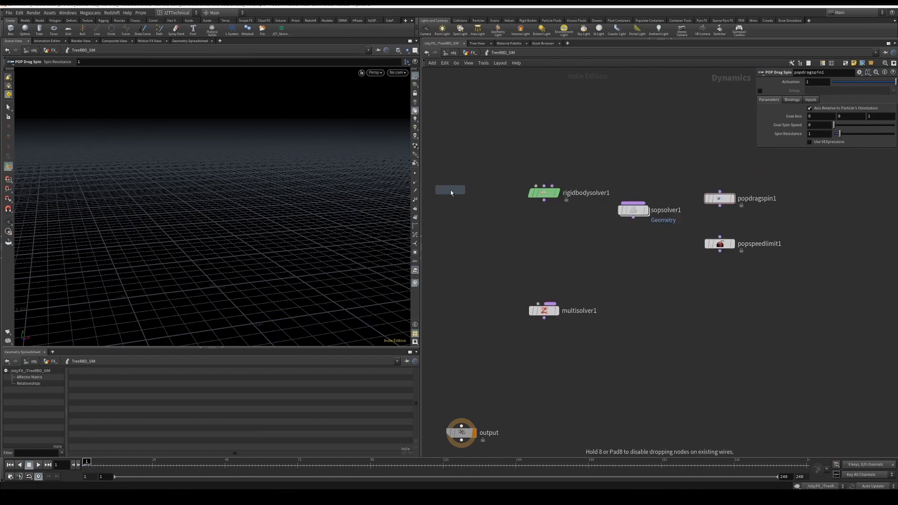
{"action": "left_click", "coordinate": [717, 138]}
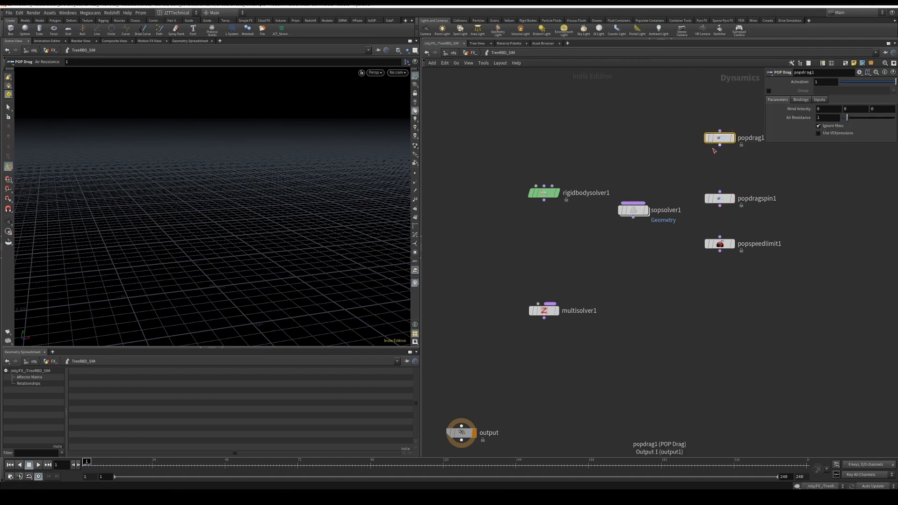
Step: Chain the three POP nodes and wire the Rigid Body Solver, SOP Solver and POP Speed Limit into the Multiple Solver
{"action": "left_click_drag", "start_coordinate": [719, 145], "coordinate": [720, 236]}
{"action": "left_click_drag", "start_coordinate": [544, 200], "coordinate": [548, 302]}
{"action": "left_click_drag", "start_coordinate": [633, 217], "coordinate": [553, 301]}
{"action": "left_click_drag", "start_coordinate": [720, 251], "coordinate": [552, 304]}
Step: Set the Rigid Body Solver's sleeping time to 100000000 and its constraint solver to Parallel Gauss-Seidel (Islands)
{"action": "middle_click_drag", "start_coordinate": [565, 135], "coordinate": [616, 175]}
{"action": "left_click", "coordinate": [596, 233]}
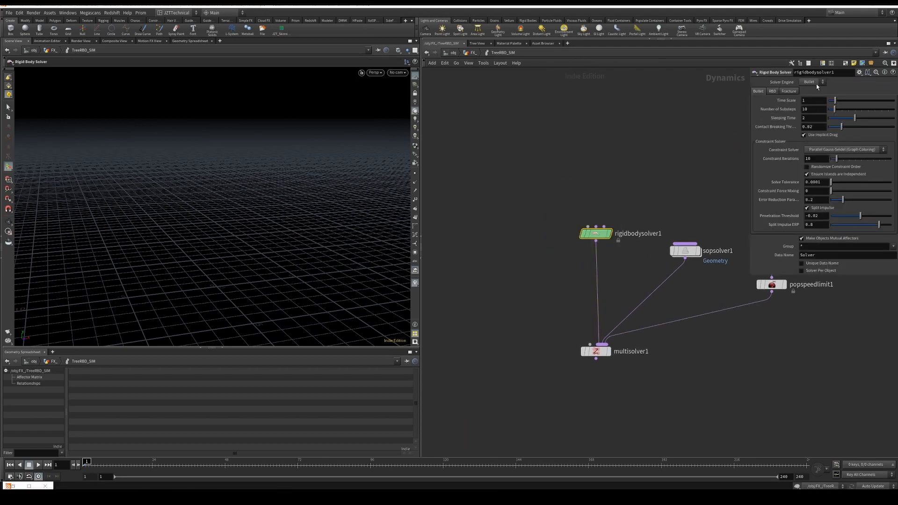
{"action": "double_click", "coordinate": [814, 117]}
{"action": "type", "text": "10000"}
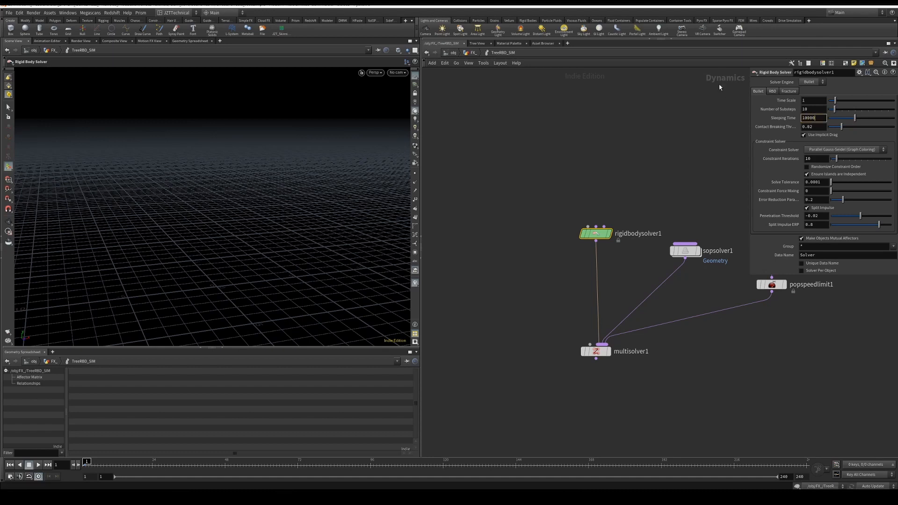
{"action": "type", "text": "0000"}
{"action": "key", "text": "Return"}
{"action": "left_click", "coordinate": [839, 153]}
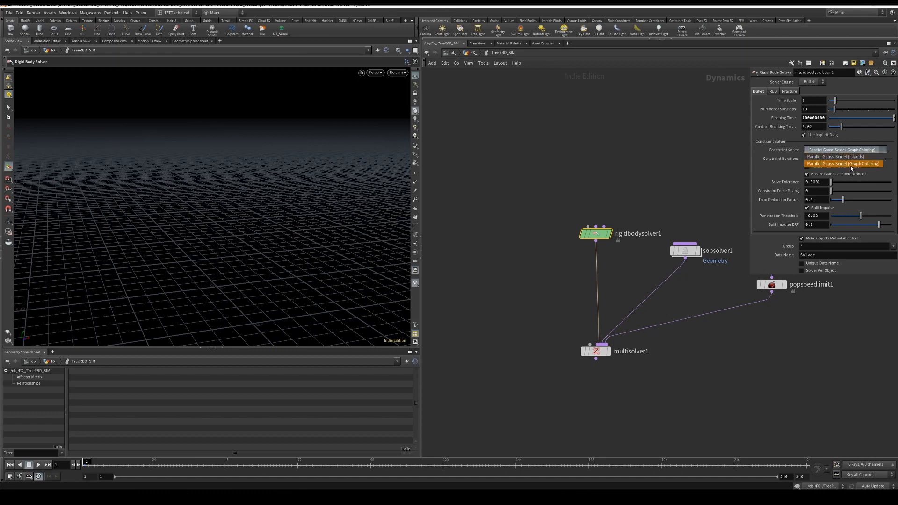
{"action": "left_click", "coordinate": [858, 158]}
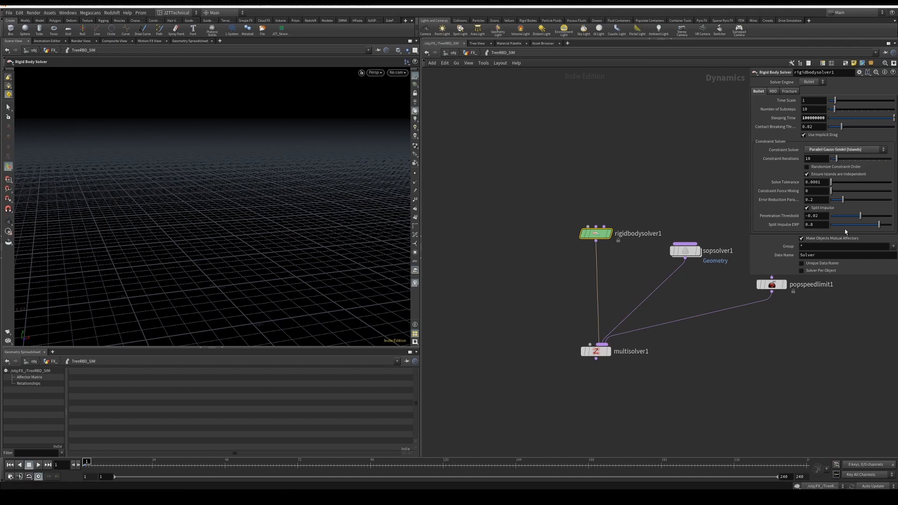
Step: Reposition the SOP Solver and, inside it, add an Output node wired below dop_geometry
{"action": "left_click_drag", "start_coordinate": [697, 200], "coordinate": [679, 276]}
{"action": "left_click_drag", "start_coordinate": [686, 251], "coordinate": [711, 274]}
{"action": "middle_click_drag", "start_coordinate": [710, 273], "coordinate": [642, 292]}
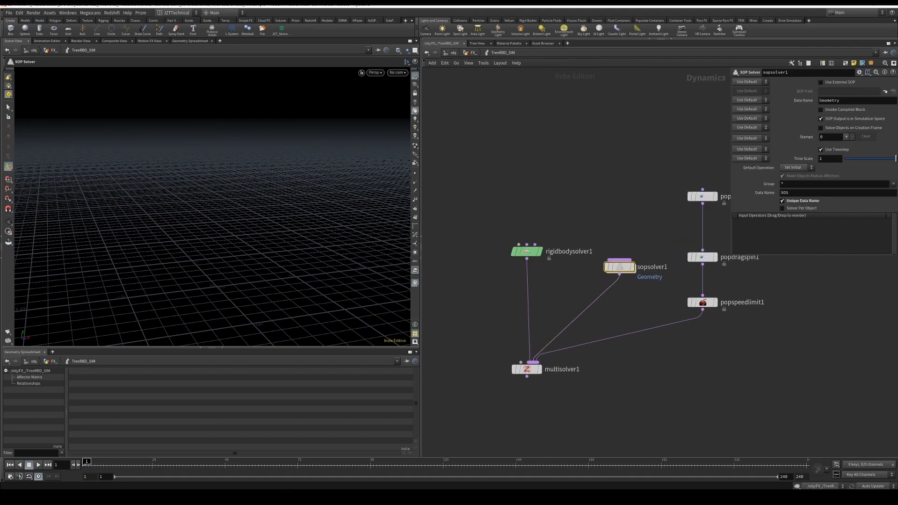
{"action": "double_click", "coordinate": [623, 269]}
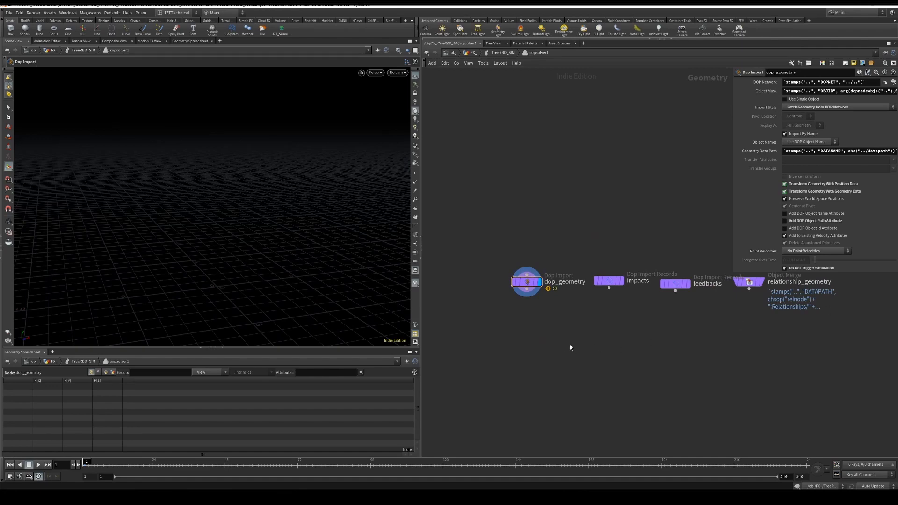
{"action": "key", "text": "Tab"}
{"action": "type", "text": "out"}
{"action": "key", "text": "Return"}
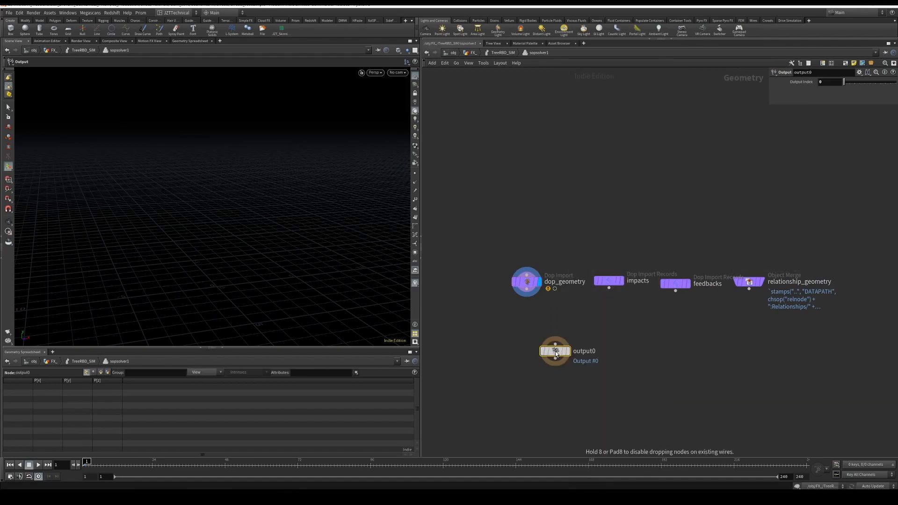
{"action": "left_click", "coordinate": [527, 383]}
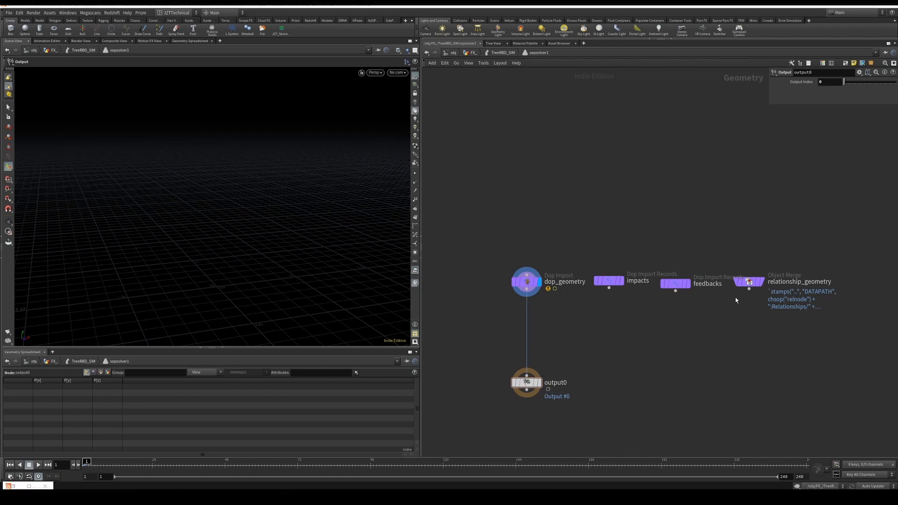
Step: Insert an Attribute Wrangle between dop_geometry and the Output node
{"action": "key", "text": "Tab"}
{"action": "type", "text": "wra"}
{"action": "key", "text": "Return"}
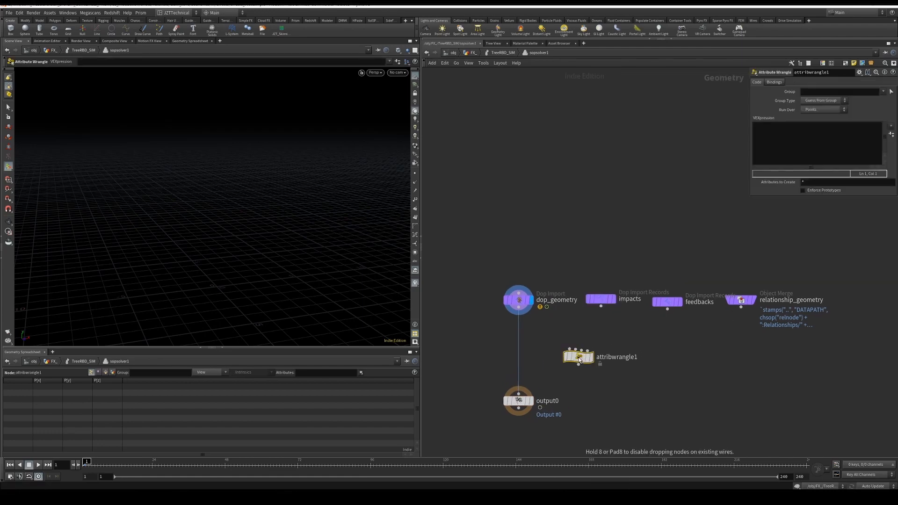
{"action": "left_click", "coordinate": [518, 361]}
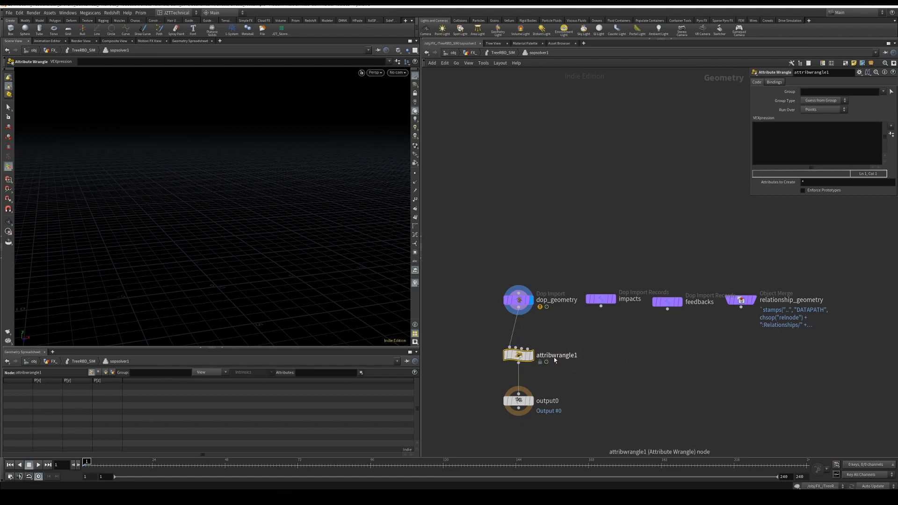
Step: Rename the Attribute Wrangle as CollisionIgnore_PW
{"action": "double_click", "coordinate": [563, 355]}
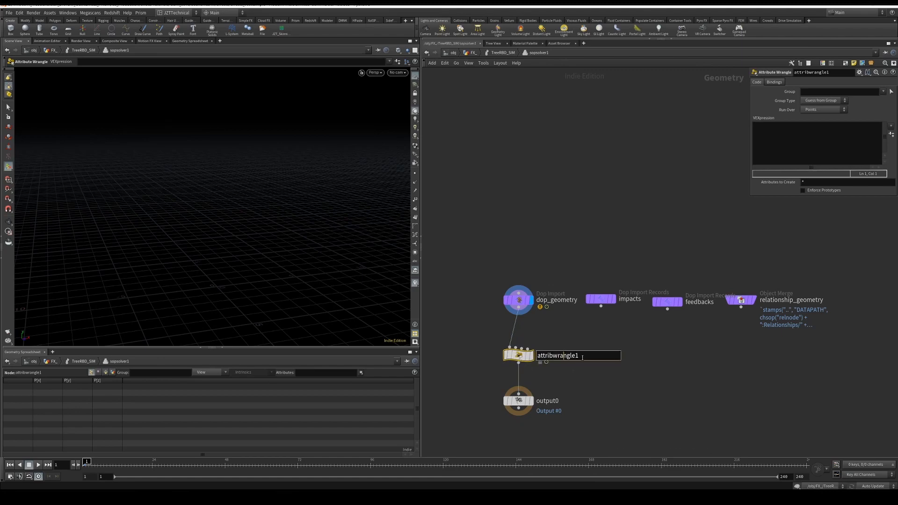
{"action": "double_click", "coordinate": [575, 356]}
{"action": "key", "text": "BackSpace"}
{"action": "type", "text": "CollisionIgnore_PW"}
{"action": "key", "text": "Return"}
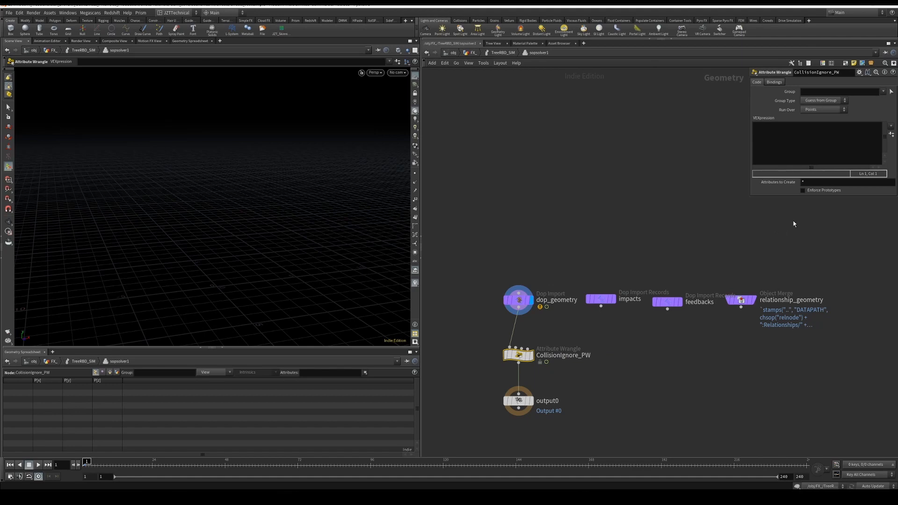
{"action": "middle_click_drag", "start_coordinate": [623, 248], "coordinate": [631, 241]}
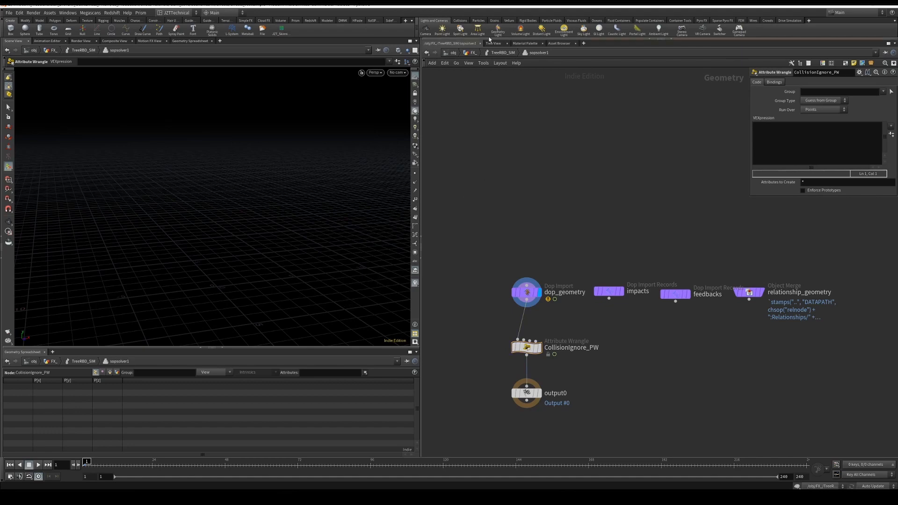
Step: Check the collision group in JZT_TreeFracture1's inactivity settings, and return inside the SOP Solver of TreeRBD_SIM
{"action": "key", "text": "u"}
{"action": "key", "text": "u"}
{"action": "left_click_drag", "start_coordinate": [484, 227], "coordinate": [571, 269]}
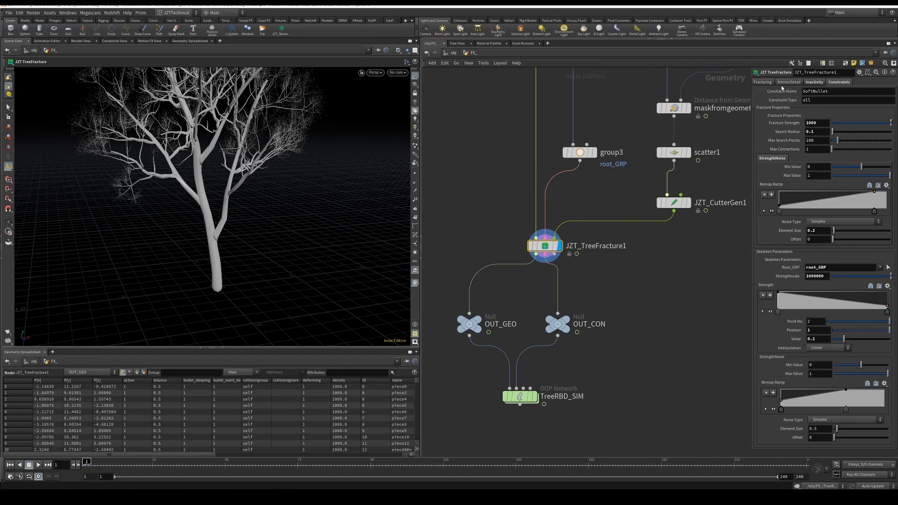
{"action": "left_click", "coordinate": [815, 83]}
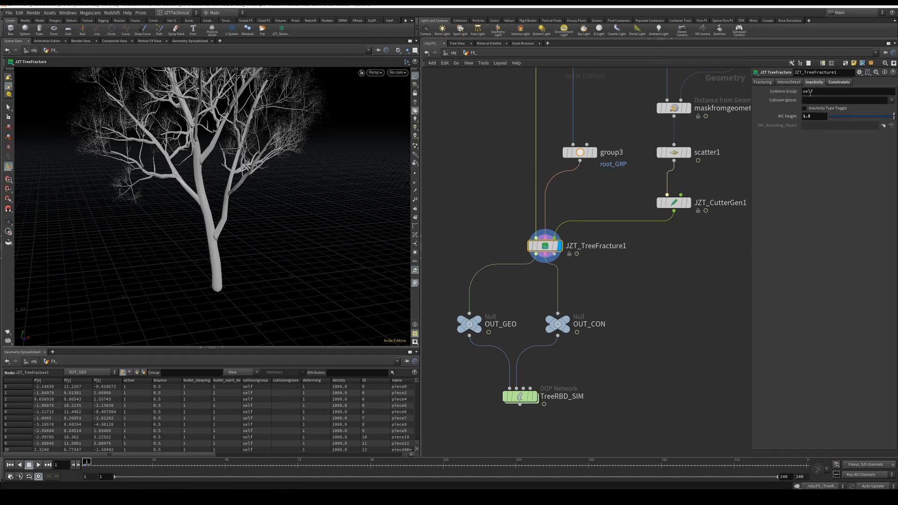
{"action": "left_click_drag", "start_coordinate": [519, 396], "coordinate": [523, 398]}
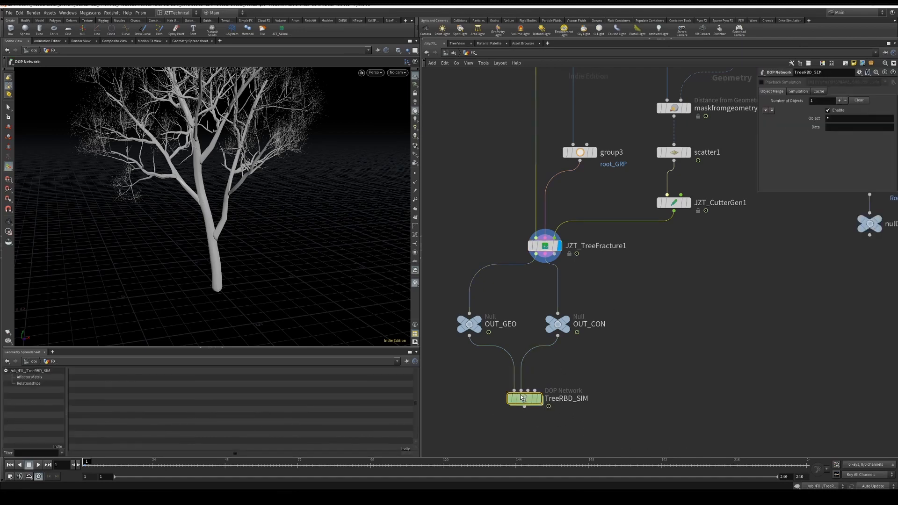
{"action": "double_click", "coordinate": [523, 399]}
{"action": "double_click", "coordinate": [620, 268]}
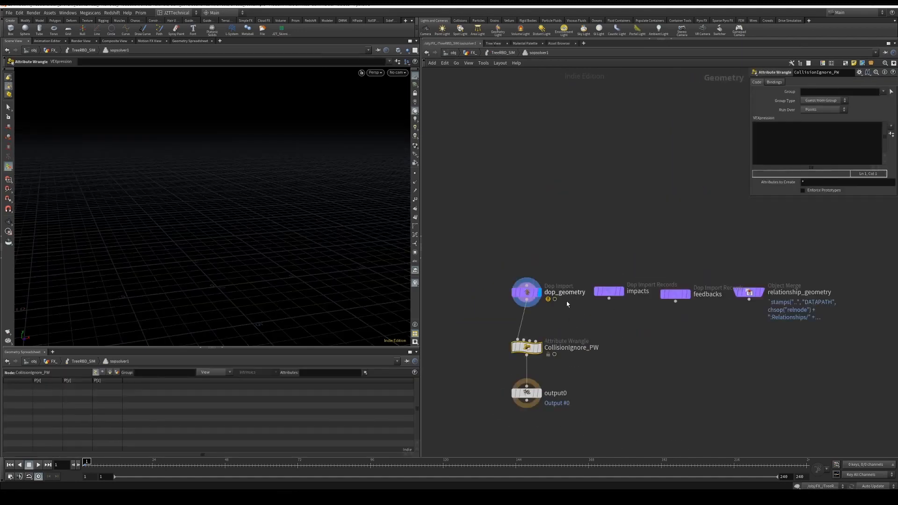
{"action": "left_click", "coordinate": [812, 134]}
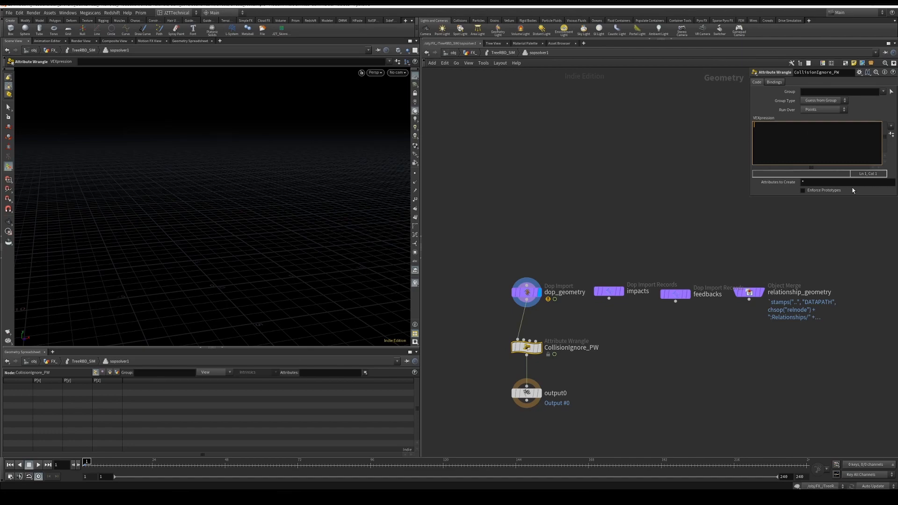
{"action": "type", "text": "if @f"}
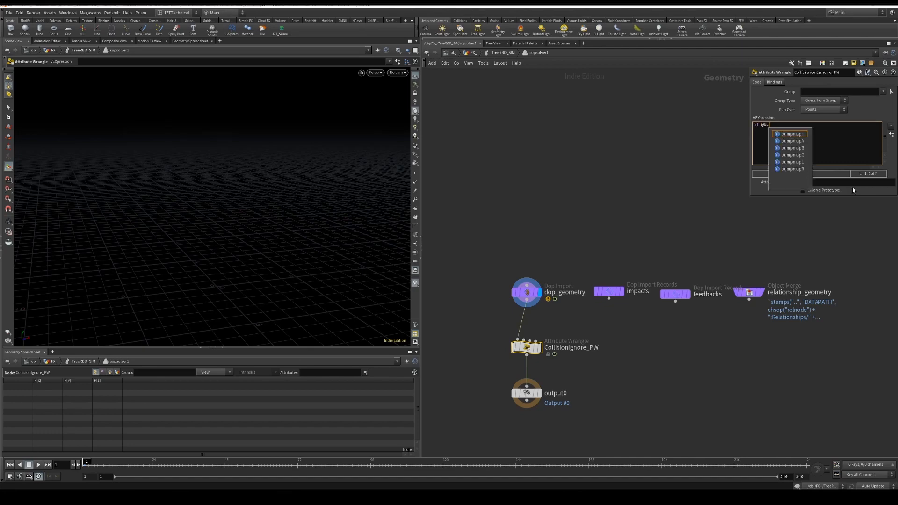
{"action": "key", "text": "BackSpace"}
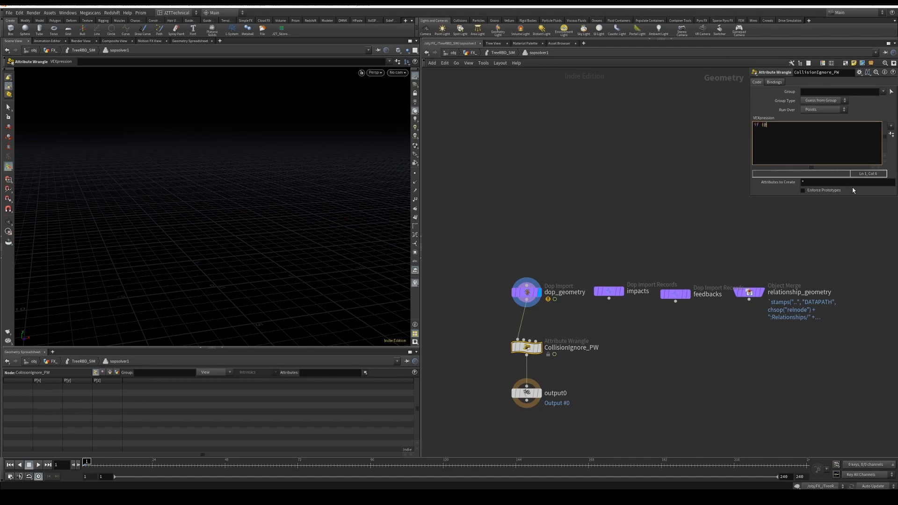
{"action": "type", "text": "bullet_sleep == 1)"}
{"action": "key", "text": "Return"}
{"action": "type", "text": "{     "}
{"action": "type", "text": "s"}
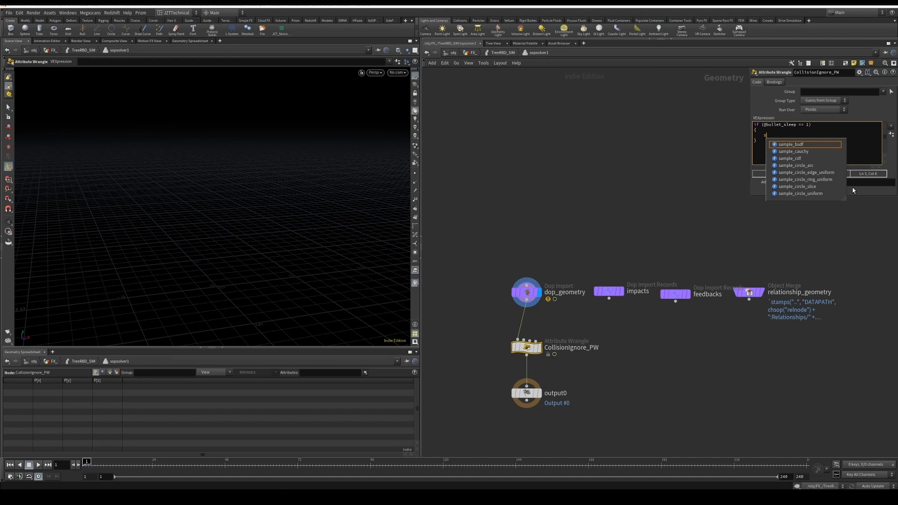
{"action": "type", "text": "@colli"}
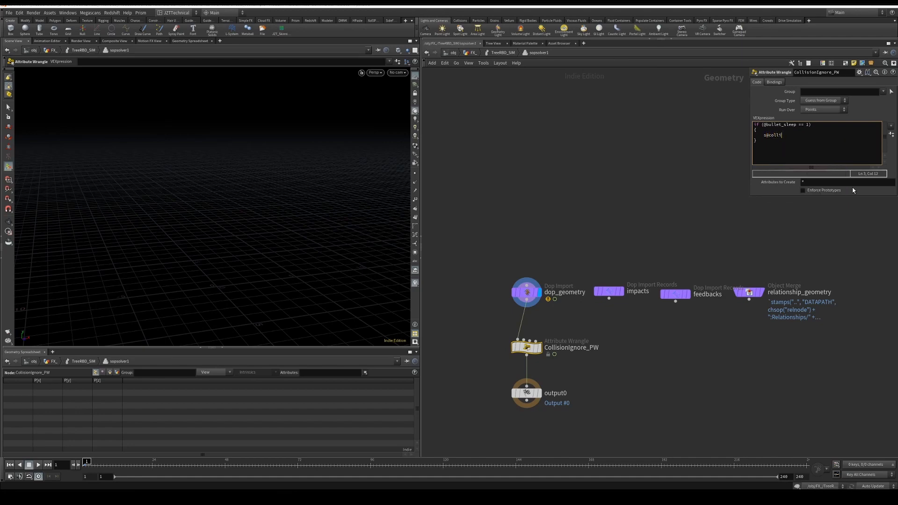
{"action": "type", "text": "sionignore = 'self';"}
{"action": "left_click", "coordinate": [586, 146]}
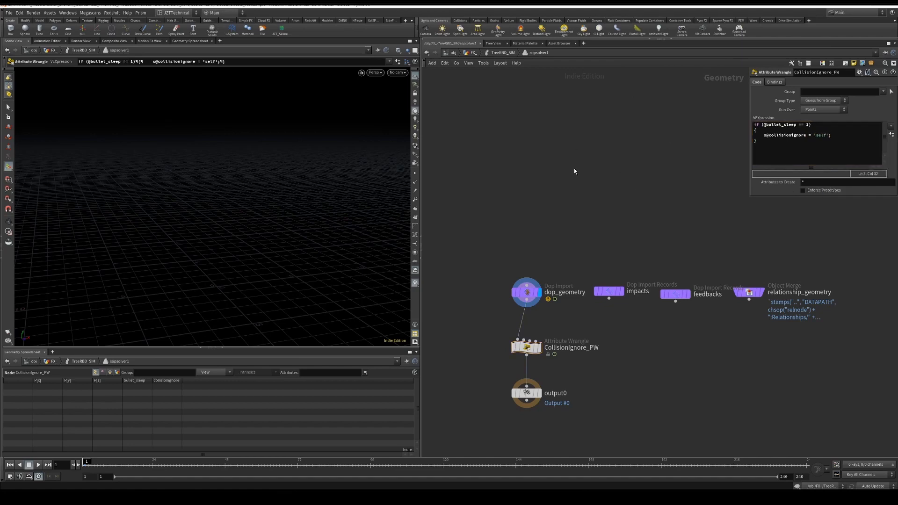
{"action": "left_click", "coordinate": [796, 125]}
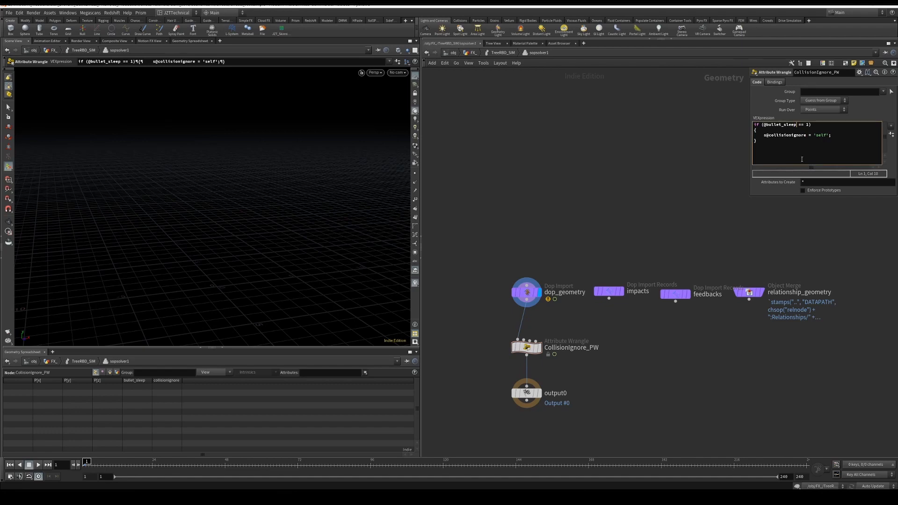
{"action": "type", "text": "ing"}
{"action": "left_click", "coordinate": [522, 211]}
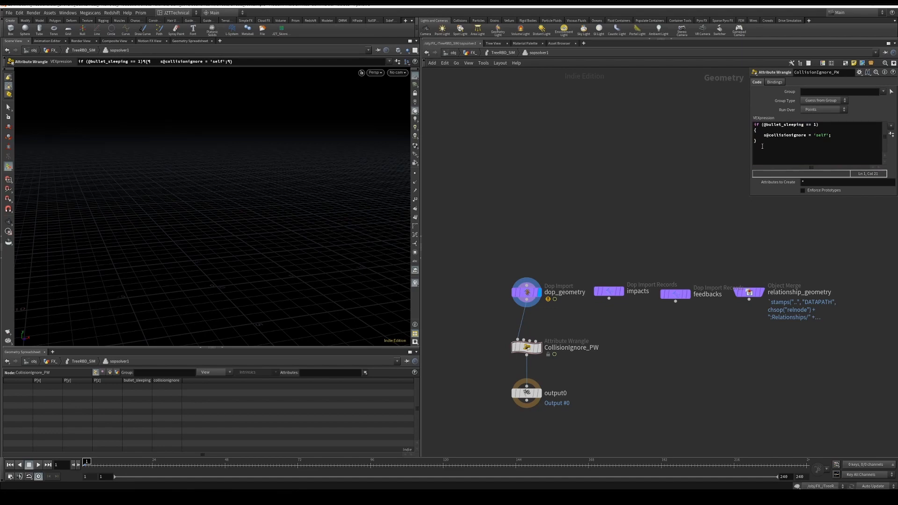
Step: Make output0 the displayed node and reselect CollisionIgnore_PW to highlight its collisionignore attribute
{"action": "middle_click_drag", "start_coordinate": [595, 190], "coordinate": [597, 180]}
{"action": "left_click", "coordinate": [540, 384]}
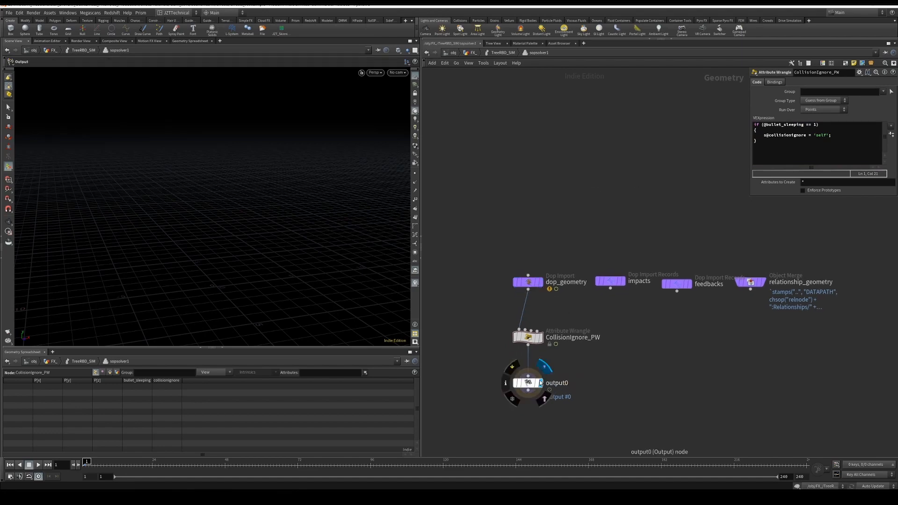
{"action": "left_click", "coordinate": [528, 384]}
{"action": "left_click", "coordinate": [527, 337]}
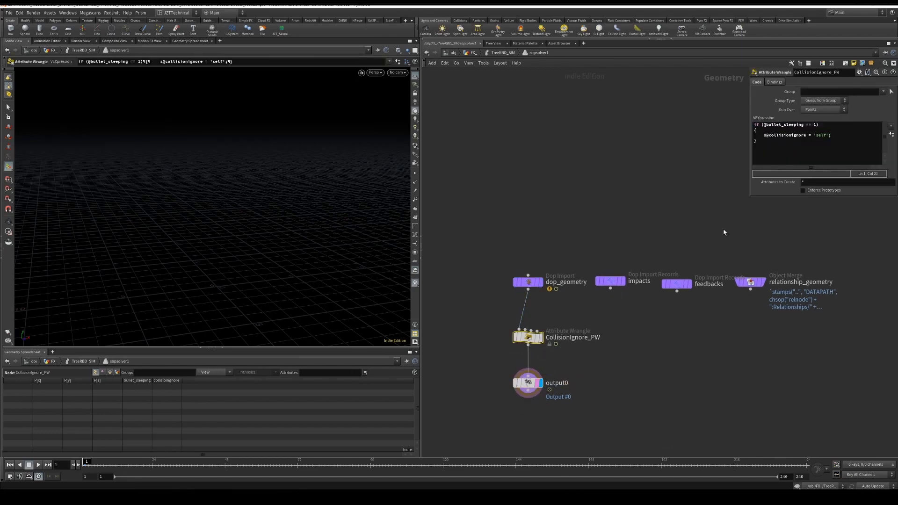
{"action": "double_click", "coordinate": [788, 135]}
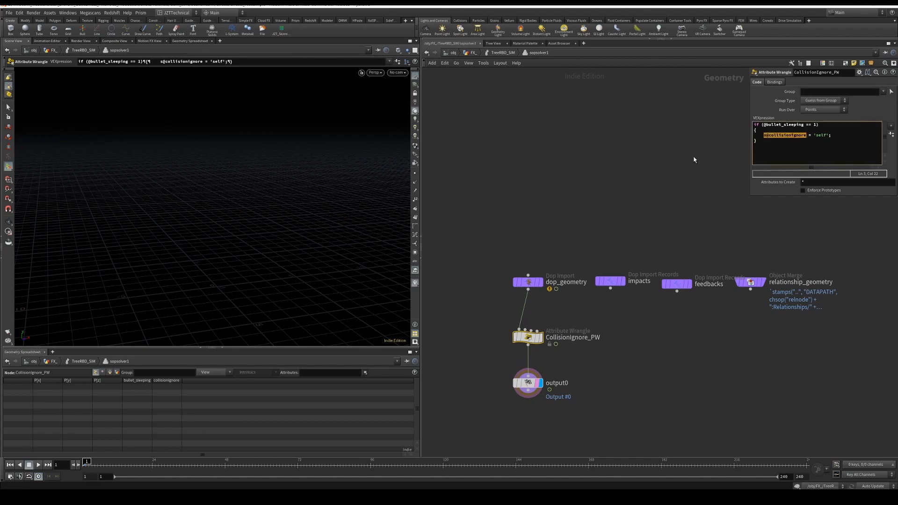
Step: Return to the TreeRBD_SIM network and set popdrag1's air resistance to 0.1
{"action": "left_click", "coordinate": [500, 52]}
{"action": "middle_click_drag", "start_coordinate": [626, 165], "coordinate": [548, 178]}
{"action": "left_click_drag", "start_coordinate": [575, 165], "coordinate": [650, 220]}
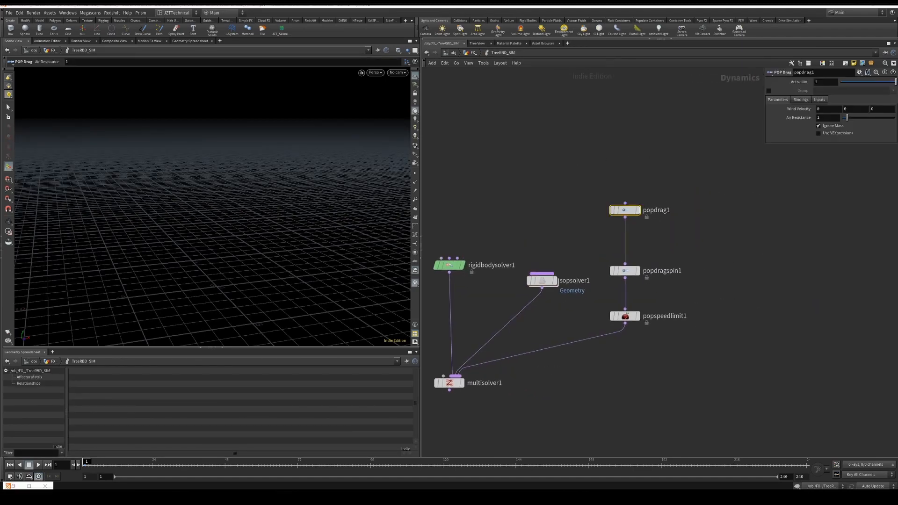
{"action": "double_click", "coordinate": [827, 118]}
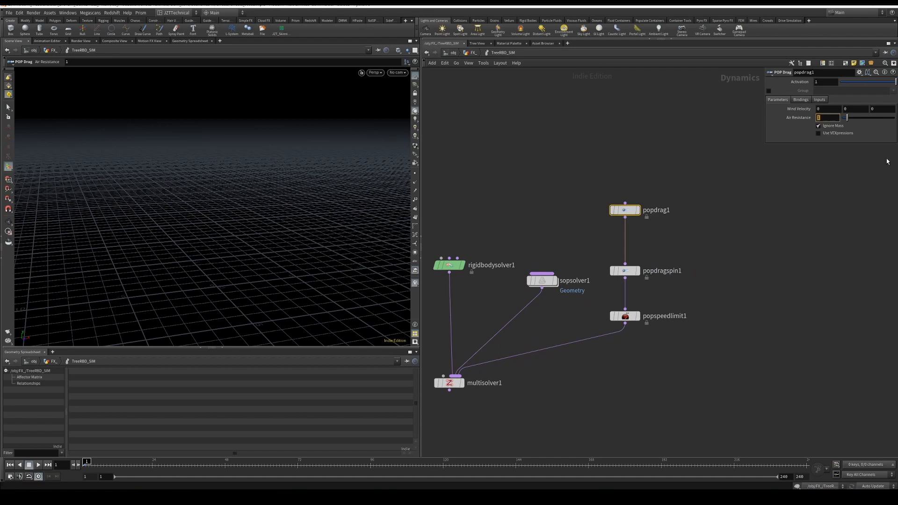
{"action": "key", "text": "Return"}
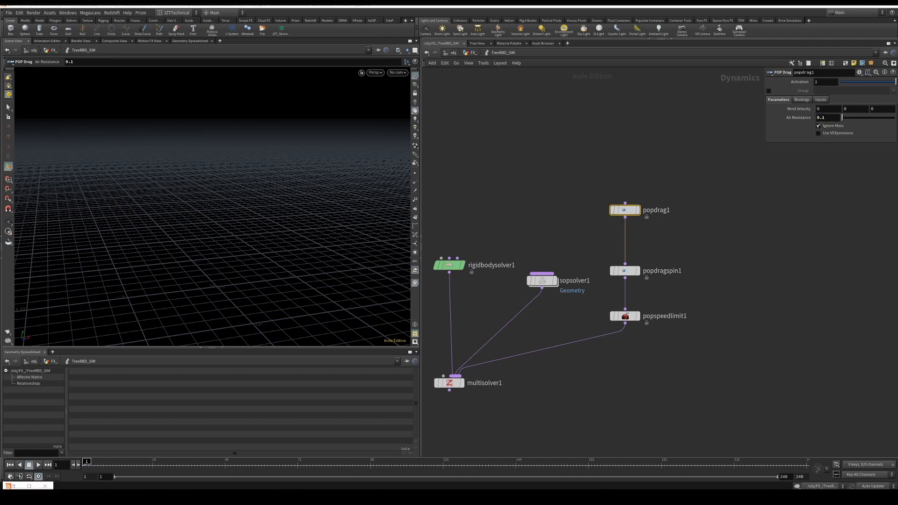
Step: Enable the maximum spin and maximum speed on popspeedlimit1, setting both to 10
{"action": "key", "text": "Down"}
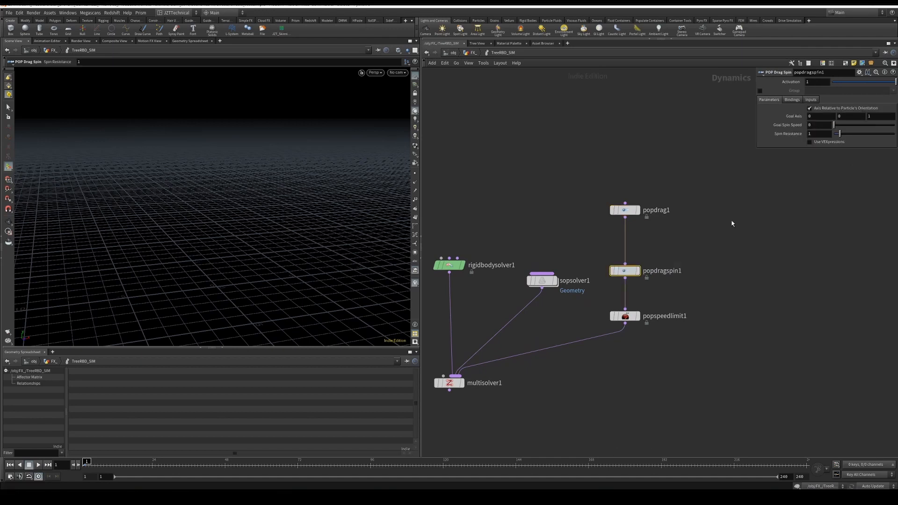
{"action": "left_click", "coordinate": [610, 312]}
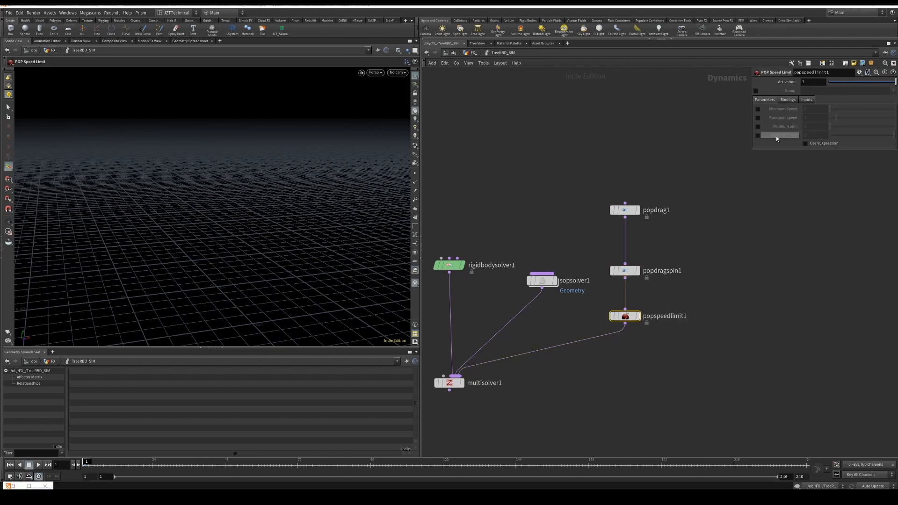
{"action": "left_click", "coordinate": [758, 135]}
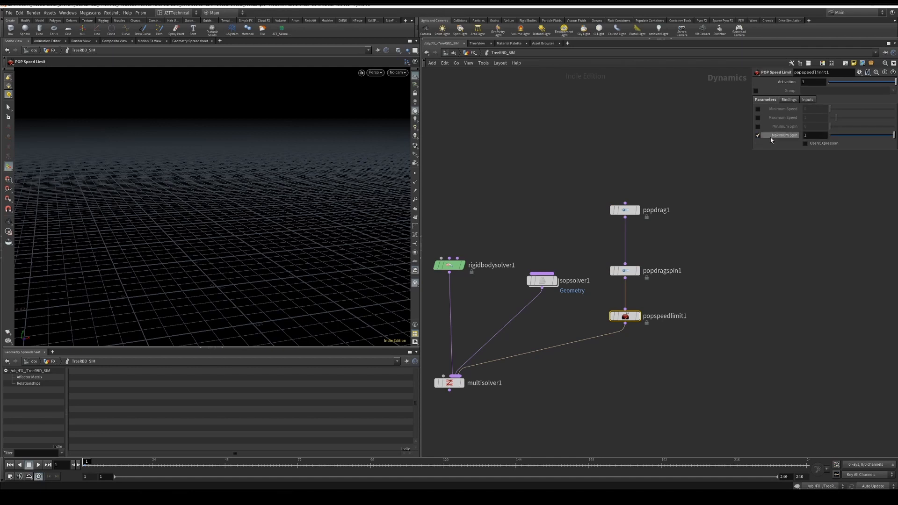
{"action": "type", "text": "0"}
{"action": "key", "text": "Return"}
{"action": "left_click", "coordinate": [758, 117]}
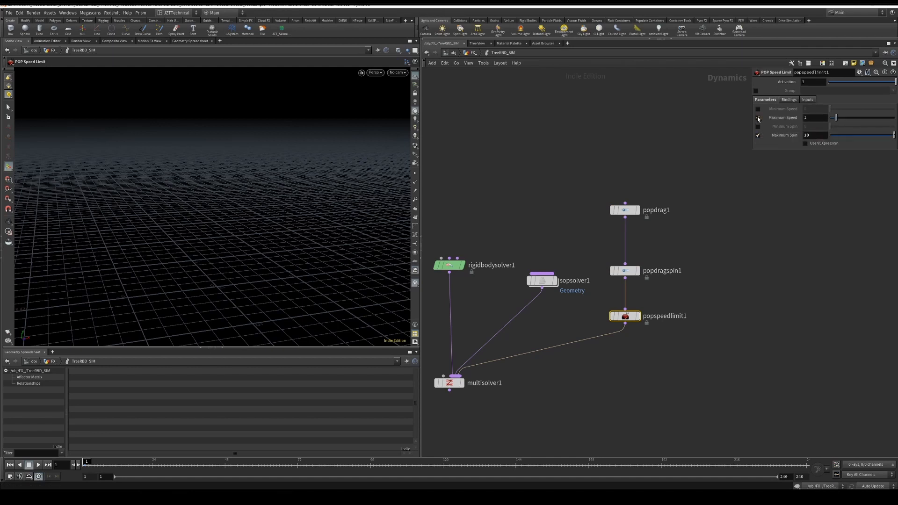
{"action": "left_click", "coordinate": [816, 118]}
{"action": "type", "text": "10"}
{"action": "key", "text": "Return"}
Step: Add a Merge node and wire it into the object input of multisolver1
{"action": "key", "text": "h"}
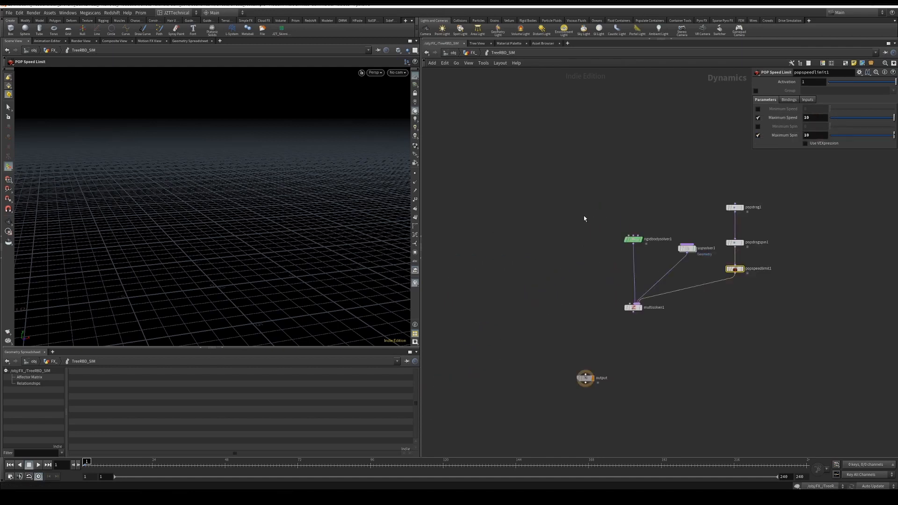
{"action": "middle_click_drag", "start_coordinate": [587, 233], "coordinate": [623, 212]}
{"action": "key", "text": "Tab"}
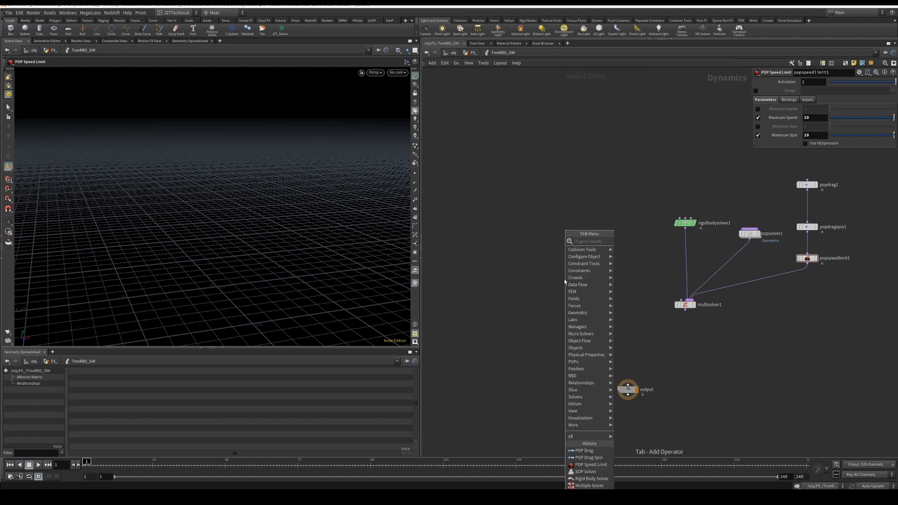
{"action": "type", "text": "merge"}
{"action": "key", "text": "Return"}
{"action": "key", "text": "Return"}
{"action": "left_click_drag", "start_coordinate": [567, 280], "coordinate": [682, 299]}
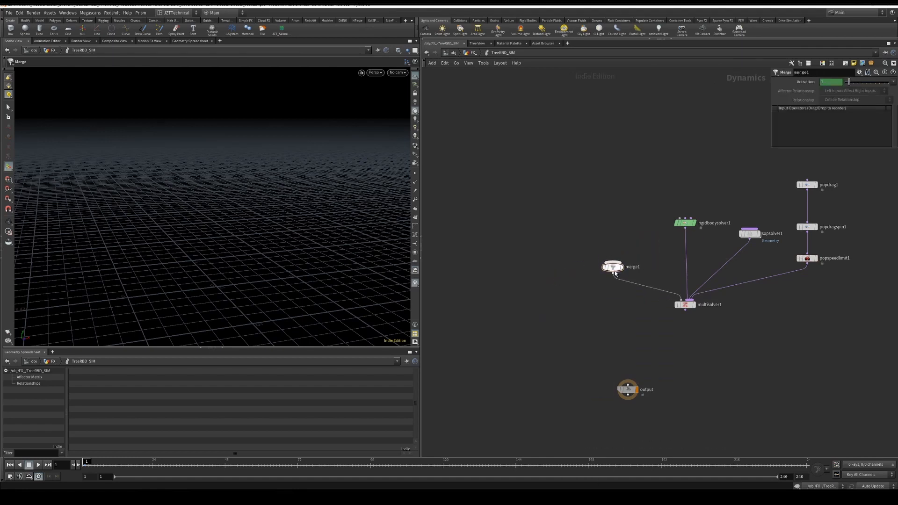
Step: Add an RBD Packed Object above the Merge node and set its geometry source to First Context Geometry
{"action": "middle_click_drag", "start_coordinate": [592, 251], "coordinate": [603, 255]}
{"action": "key", "text": "Tab"}
{"action": "type", "text": "rbdpack"}
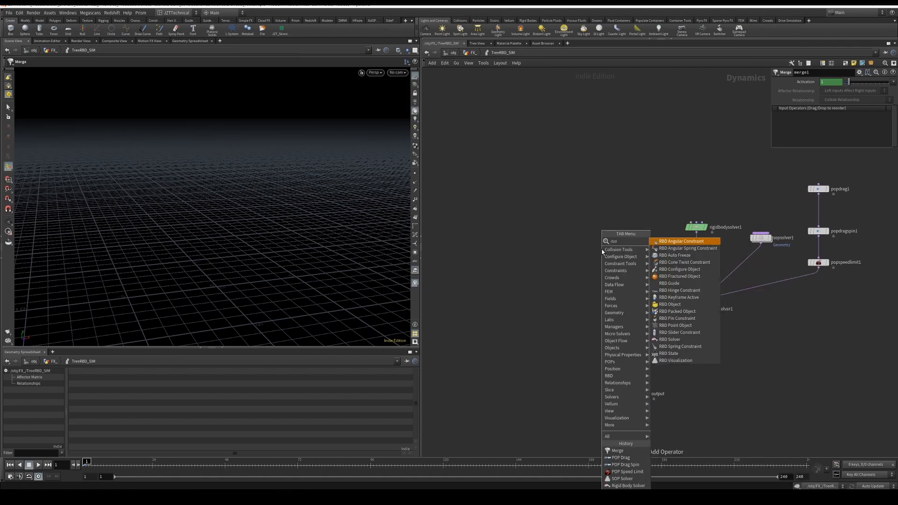
{"action": "key", "text": "Return"}
{"action": "key", "text": "Return"}
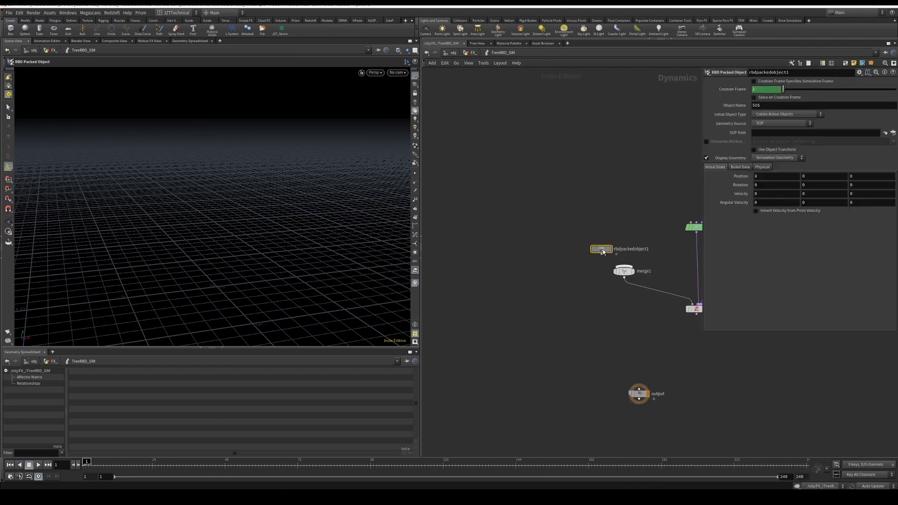
{"action": "left_click_drag", "start_coordinate": [602, 249], "coordinate": [577, 227]}
{"action": "left_click", "coordinate": [801, 124]}
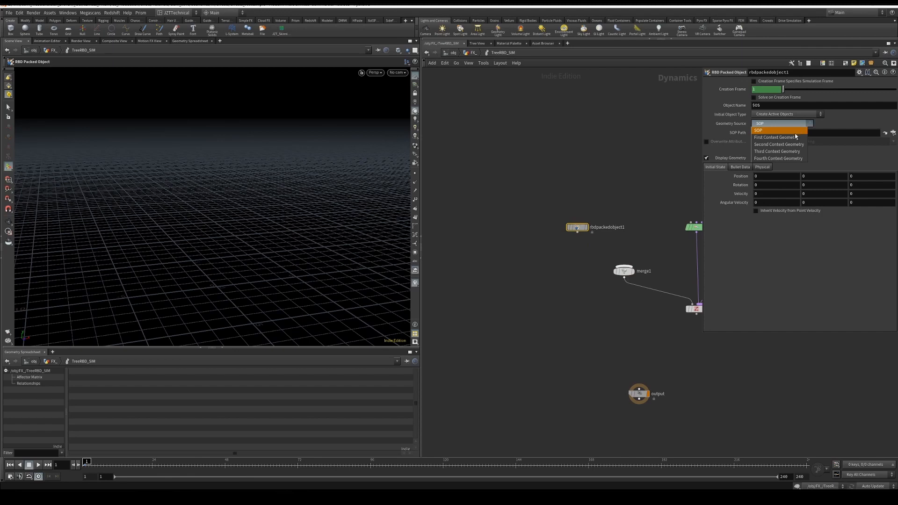
{"action": "left_click", "coordinate": [777, 138]}
Step: Rename the RBD Packed Object as Tree_Packed_RBD and connect it to merge1
{"action": "double_click", "coordinate": [618, 227]}
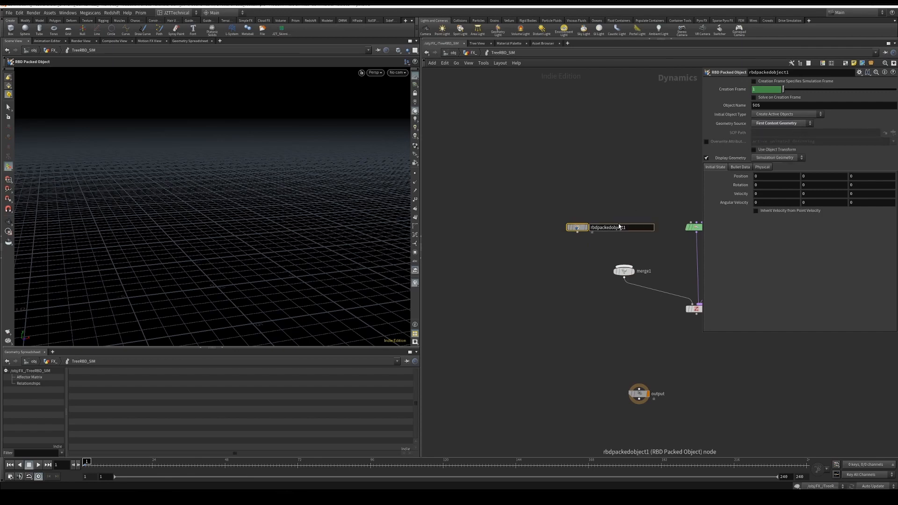
{"action": "double_click", "coordinate": [623, 227]}
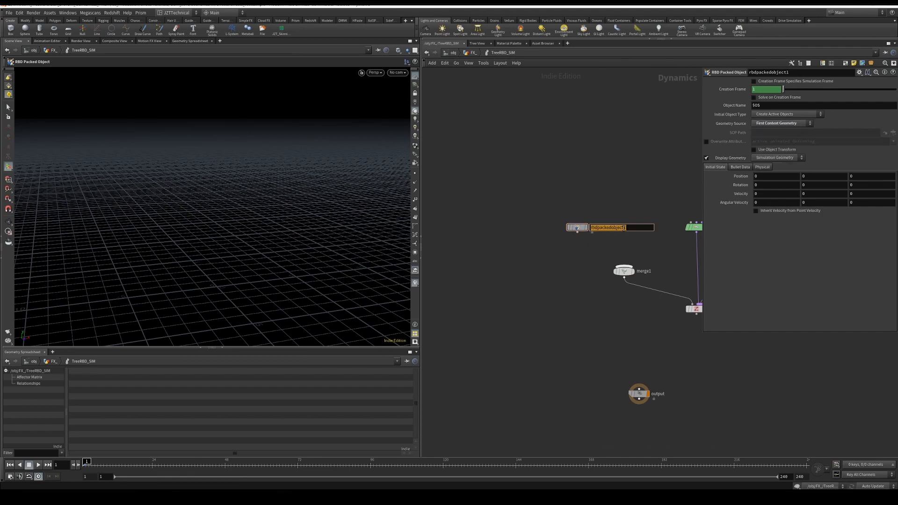
{"action": "type", "text": "Tree_Packed_RBD"}
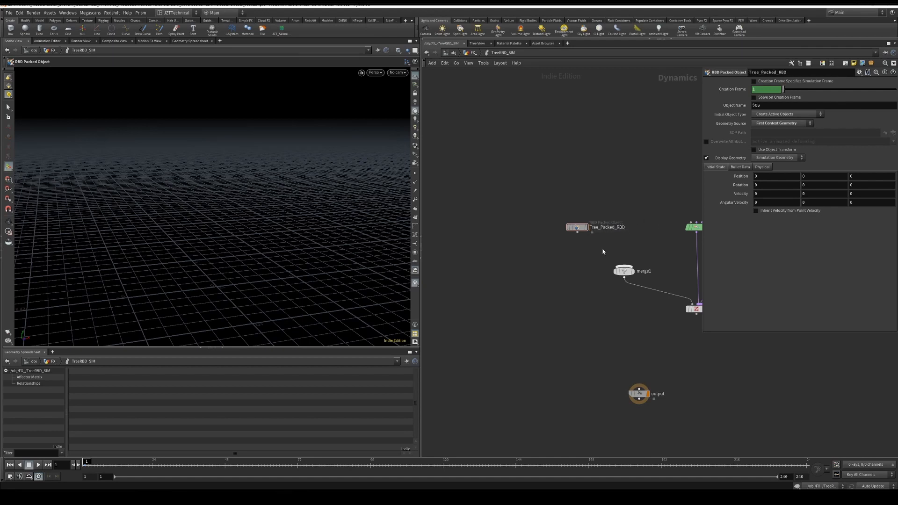
{"action": "mouse_move", "coordinate": [578, 233]}
{"action": "left_mouse_down"}
{"action": "mouse_move", "coordinate": [624, 267]}
{"action": "mouse_move", "coordinate": [561, 228]}
{"action": "left_mouse_up"}
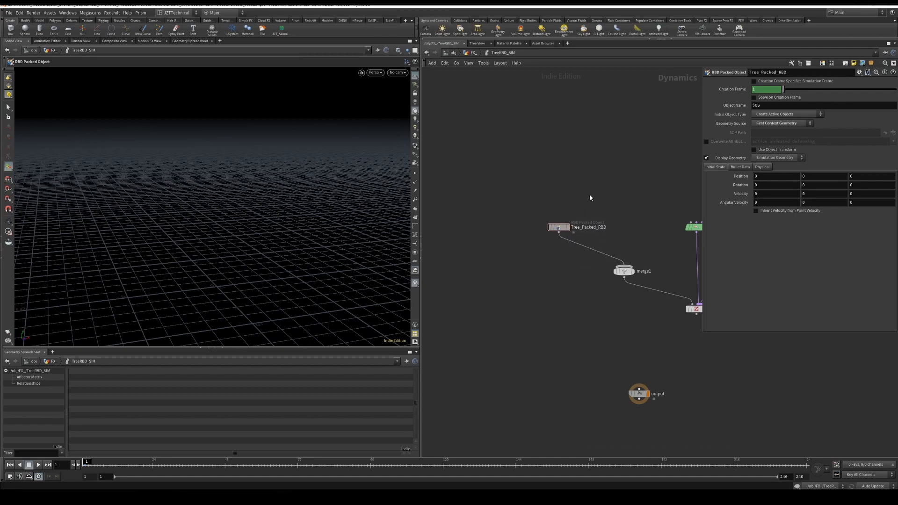
Step: Add an RBD Object node above merge1 in the DOP network
{"action": "key", "text": "Tab"}
{"action": "type", "text": "rbd"}
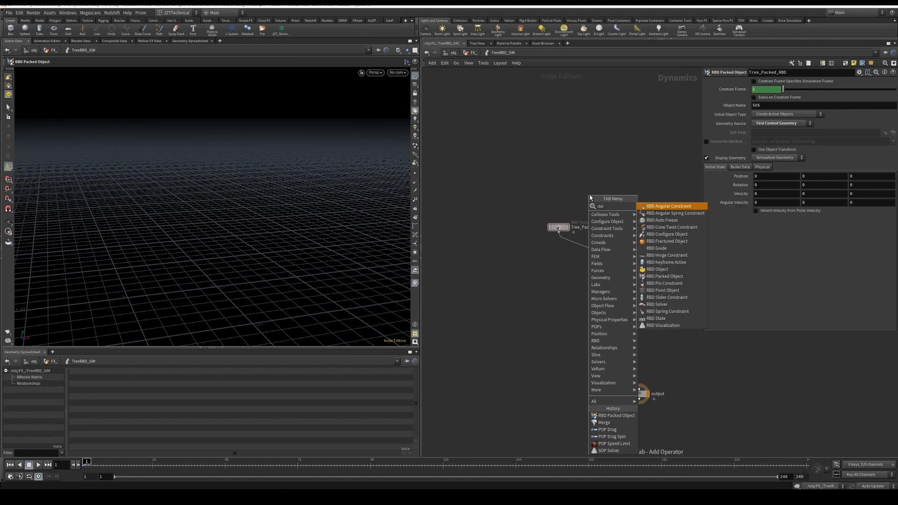
{"action": "key", "text": "Down"}
{"action": "key", "text": "Down"}
{"action": "key", "text": "Down"}
{"action": "key", "text": "Down"}
{"action": "key", "text": "Down"}
{"action": "key", "text": "Down"}
{"action": "key", "text": "Down"}
{"action": "key", "text": "Down"}
{"action": "key", "text": "Down"}
{"action": "key", "text": "Return"}
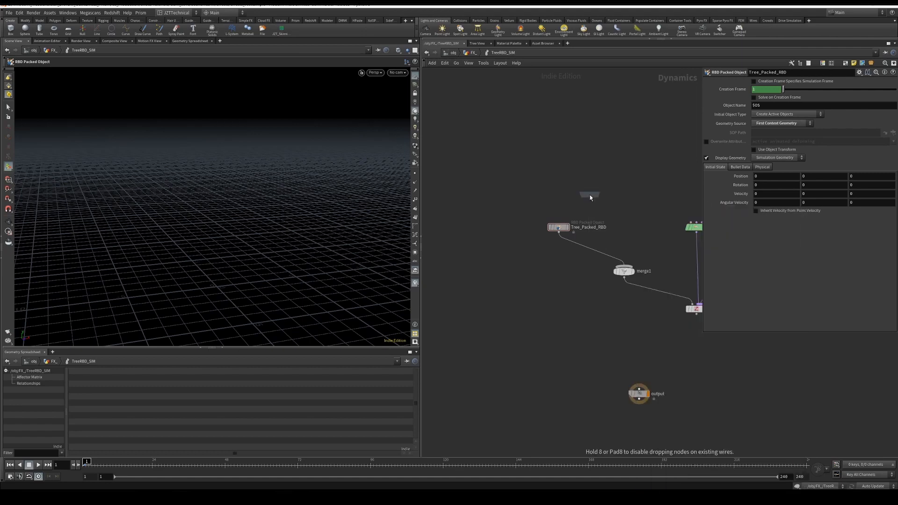
{"action": "left_click", "coordinate": [590, 197]}
Step: Rename the RBD Object as Collision_RBD and connect it to merge1
{"action": "double_click", "coordinate": [614, 195]}
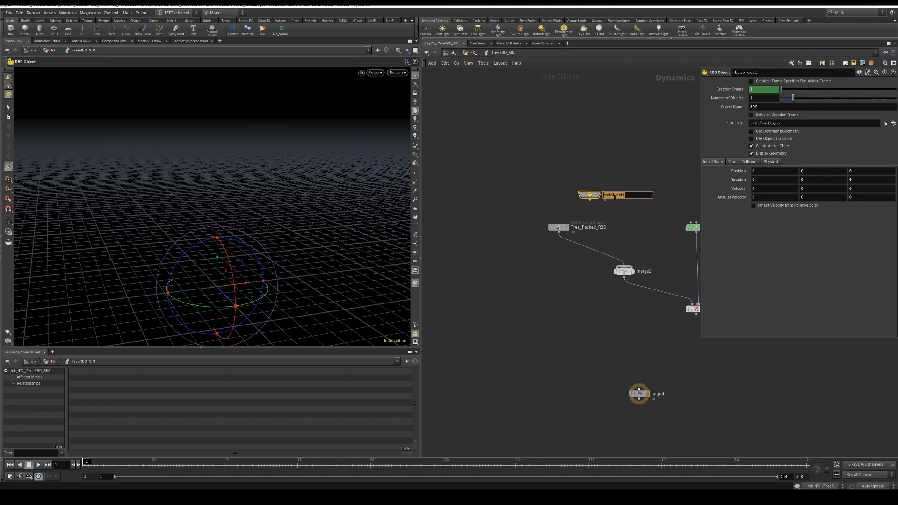
{"action": "type", "text": "Collision_RBD"}
{"action": "key", "text": "Return"}
{"action": "scroll", "coordinate": [614, 198], "scroll_direction": "up", "scroll_amount": 2}
{"action": "left_click_drag", "start_coordinate": [578, 191], "coordinate": [628, 292]}
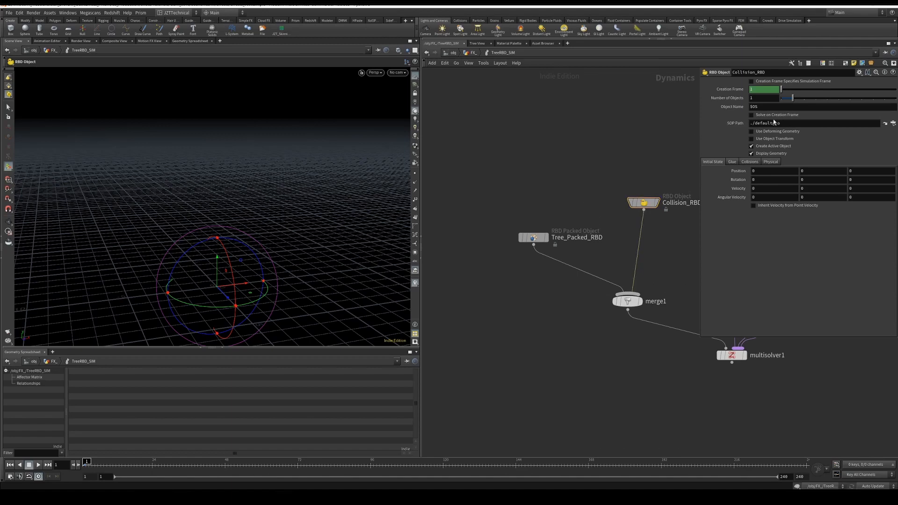
Step: Return to the FX_ network, display the rock geometry on null2 and copy that node
{"action": "left_click", "coordinate": [474, 52]}
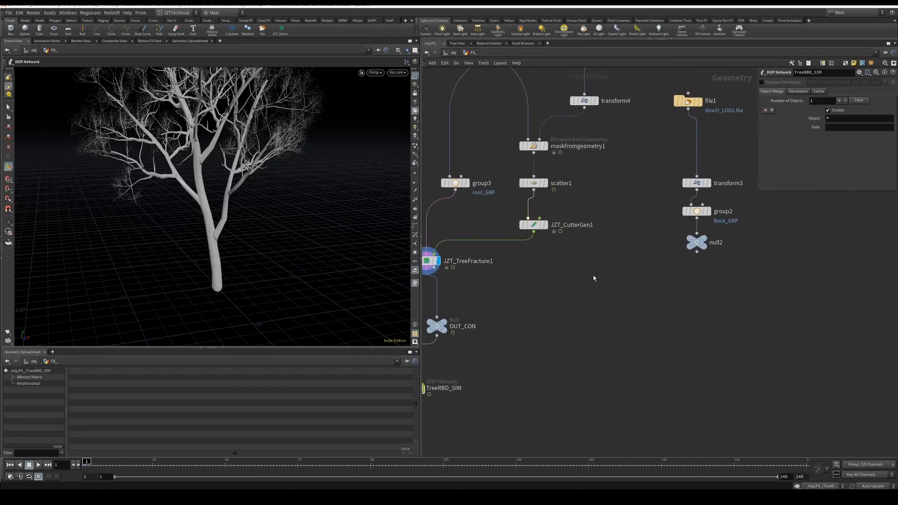
{"action": "left_click", "coordinate": [704, 247]}
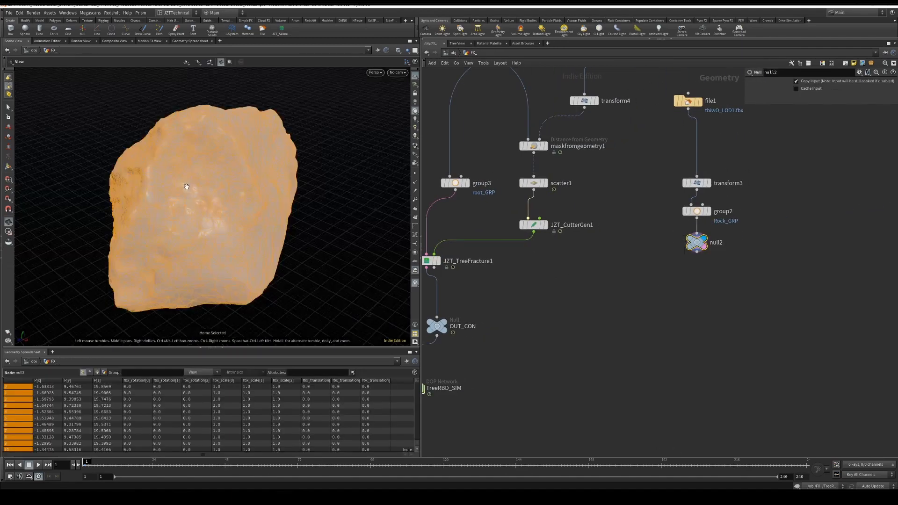
{"action": "right_click_drag", "start_coordinate": [187, 186], "coordinate": [112, 187], "text": "alt"}
{"action": "left_click_drag", "start_coordinate": [112, 188], "coordinate": [238, 185], "text": "alt"}
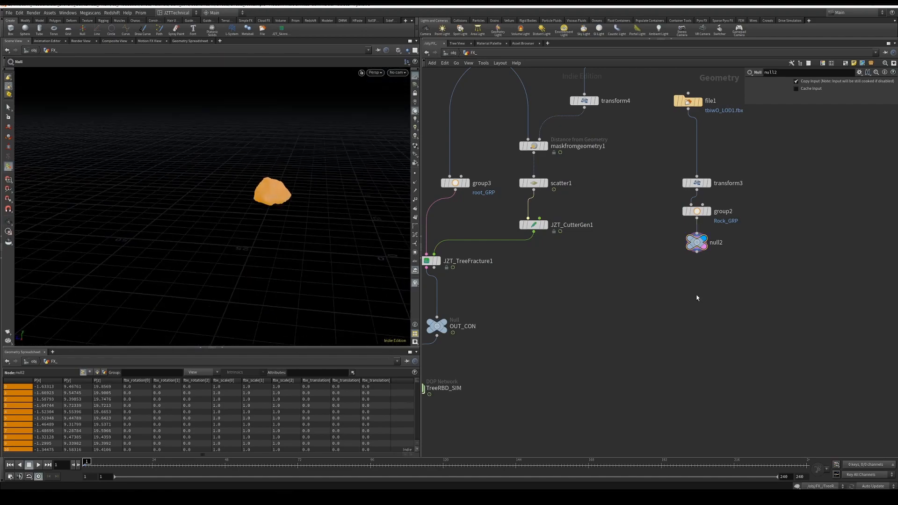
{"action": "key", "text": "ctrl+c"}
Step: Re-enter TreeRBD_SIM and set Collision_RBD's SOP path to the copied /obj/FX_/null2
{"action": "scroll", "coordinate": [702, 269], "scroll_direction": "down", "scroll_amount": 3}
{"action": "middle_click_drag", "start_coordinate": [509, 363], "coordinate": [598, 333]}
{"action": "scroll", "coordinate": [596, 333], "scroll_direction": "up", "scroll_amount": 3}
{"action": "double_click", "coordinate": [595, 312]}
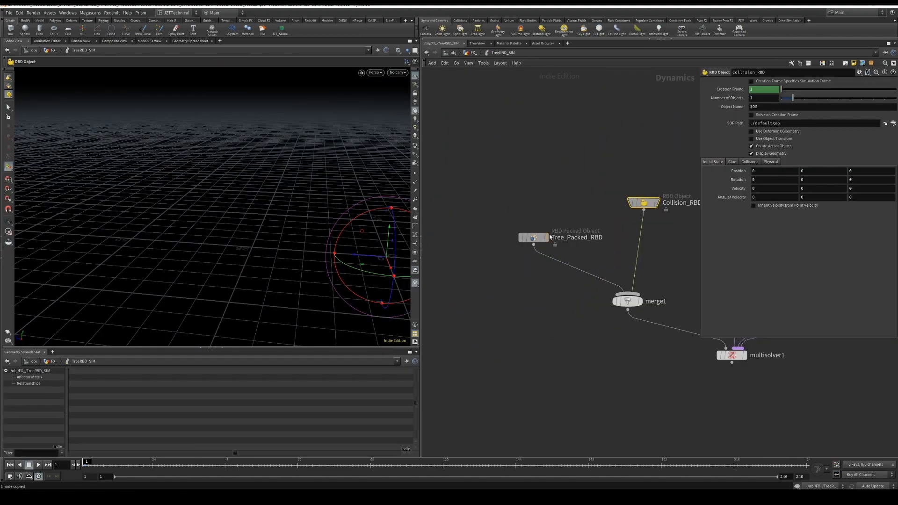
{"action": "left_click_drag", "start_coordinate": [583, 184], "coordinate": [641, 220]}
{"action": "double_click", "coordinate": [794, 124]}
{"action": "key", "text": "ctrl+v"}
{"action": "key", "text": "Return"}
{"action": "left_click", "coordinate": [606, 139]}
{"action": "middle_click_drag", "start_coordinate": [606, 138], "coordinate": [547, 136]}
{"action": "key", "text": "space+h"}
{"action": "scroll", "coordinate": [629, 193], "scroll_direction": "up", "scroll_amount": 2}
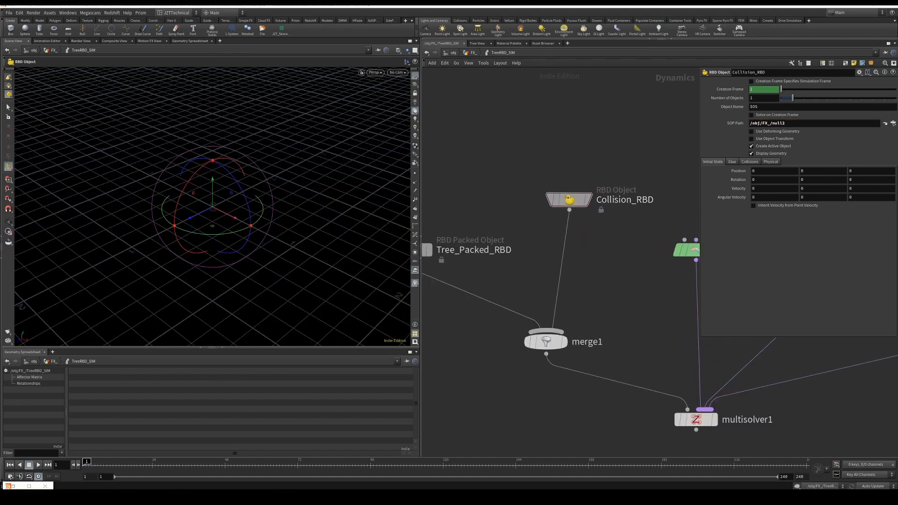
Step: Set Collision_RBD's initial X velocity to 30 and its position to 2 in Y and -1 in Z
{"action": "left_click", "coordinate": [764, 189]}
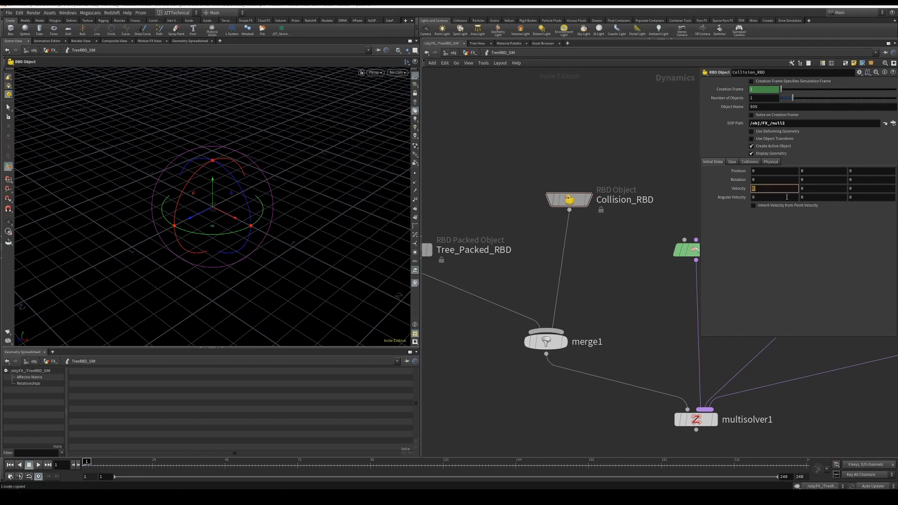
{"action": "type", "text": "30"}
{"action": "key", "text": "Return"}
{"action": "left_click", "coordinate": [815, 171]}
{"action": "type", "text": "2"}
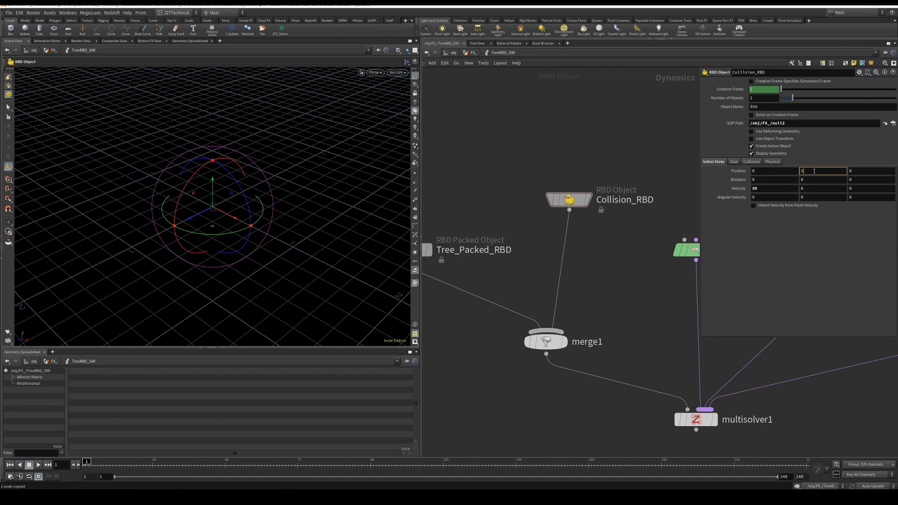
{"action": "key", "text": "Tab"}
{"action": "type", "text": "-1"}
{"action": "key", "text": "Return"}
{"action": "left_click", "coordinate": [751, 161]}
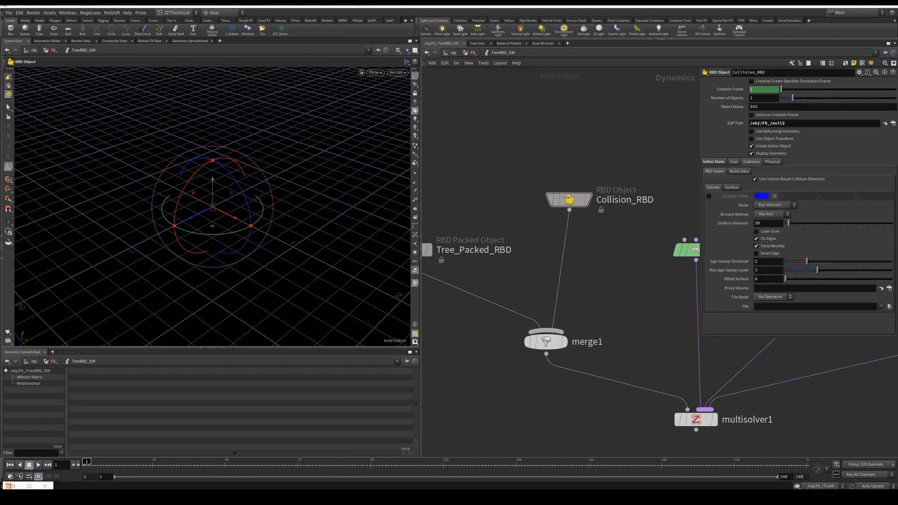
{"action": "left_click", "coordinate": [773, 162]}
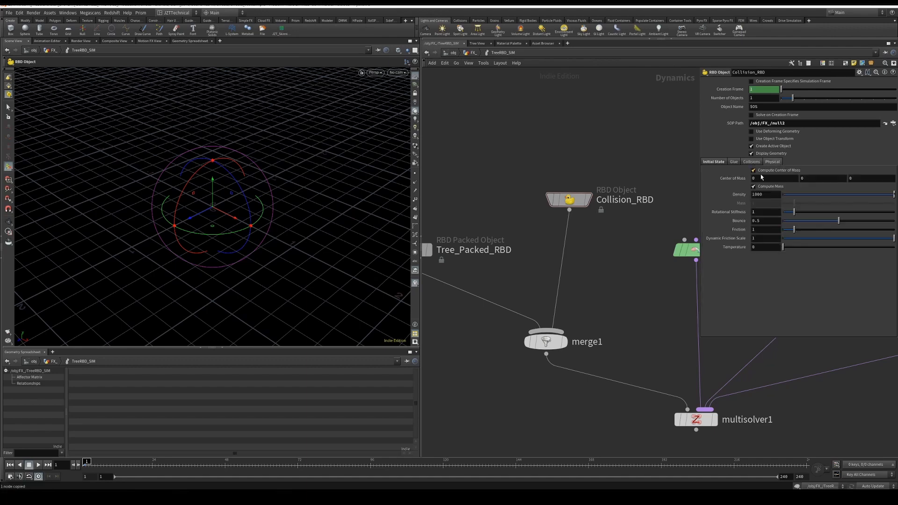
Step: Disable Shrink Collision Geometry in Tree_Packed_RBD's bullet data and set its collision padding to 0
{"action": "middle_click_drag", "start_coordinate": [528, 267], "coordinate": [610, 234]}
{"action": "left_click", "coordinate": [492, 218]}
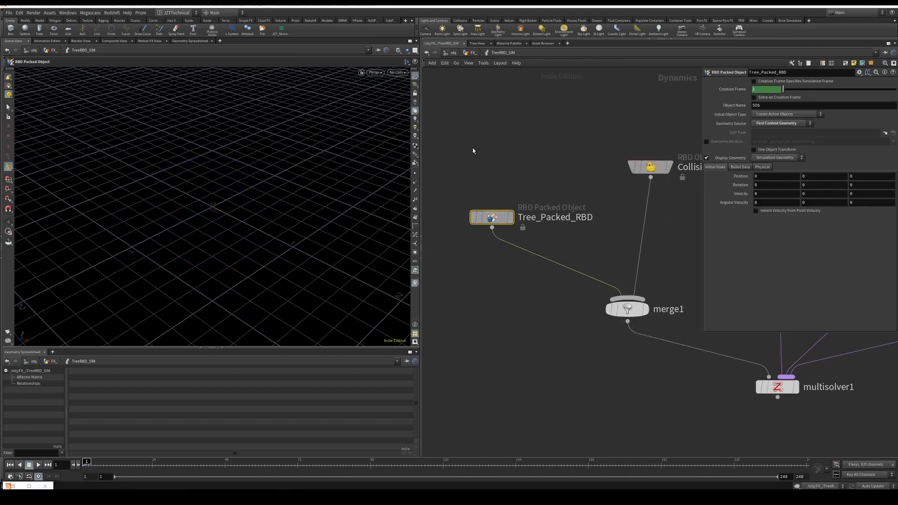
{"action": "key", "text": "ctrl+c"}
{"action": "left_click", "coordinate": [740, 167]}
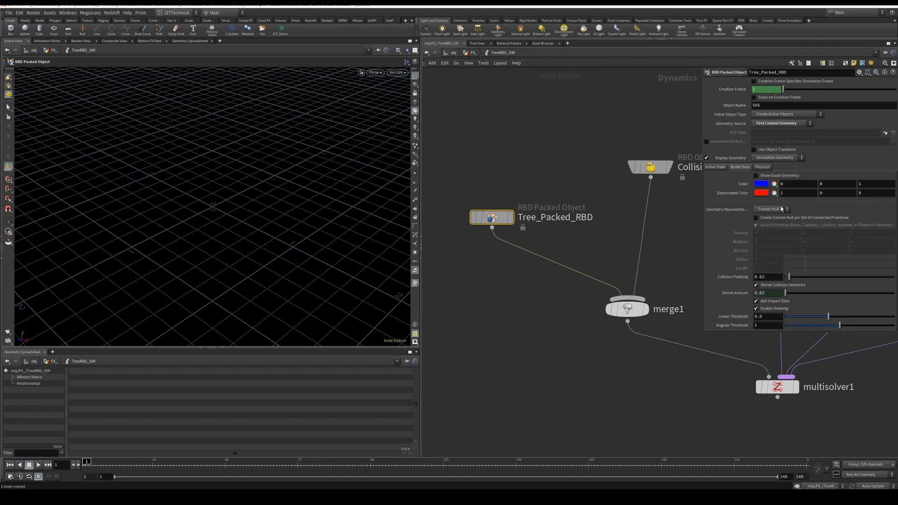
{"action": "left_click", "coordinate": [775, 286]}
{"action": "double_click", "coordinate": [768, 277]}
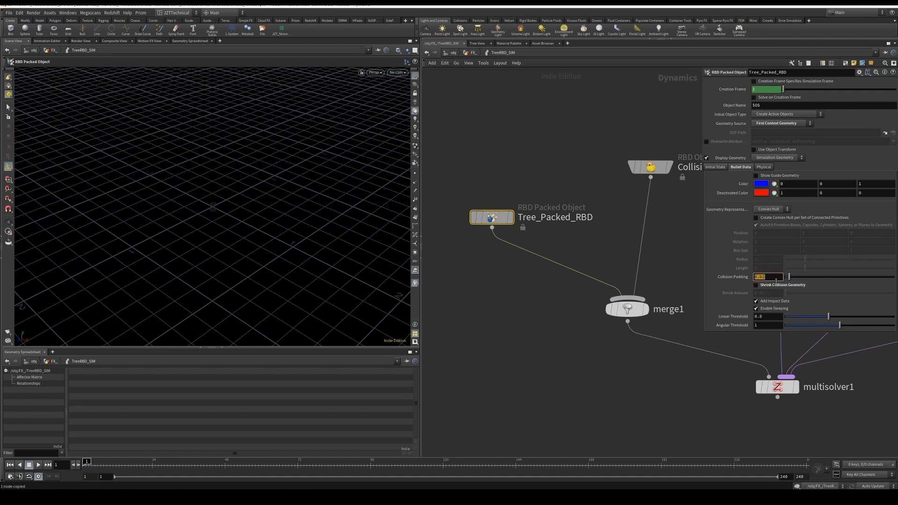
{"action": "type", "text": "0"}
{"action": "key", "text": "Return"}
{"action": "middle_click_drag", "start_coordinate": [596, 319], "coordinate": [581, 322]}
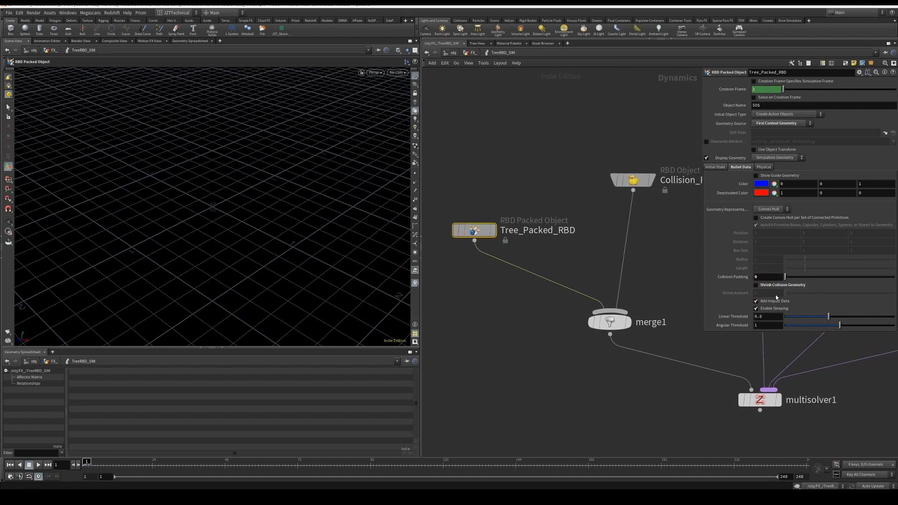
Step: Set the angular threshold for sleeping on Tree_Packed_RBD to 100
{"action": "middle_click_drag", "start_coordinate": [576, 267], "coordinate": [580, 269]}
{"action": "left_click_drag", "start_coordinate": [479, 235], "coordinate": [484, 236]}
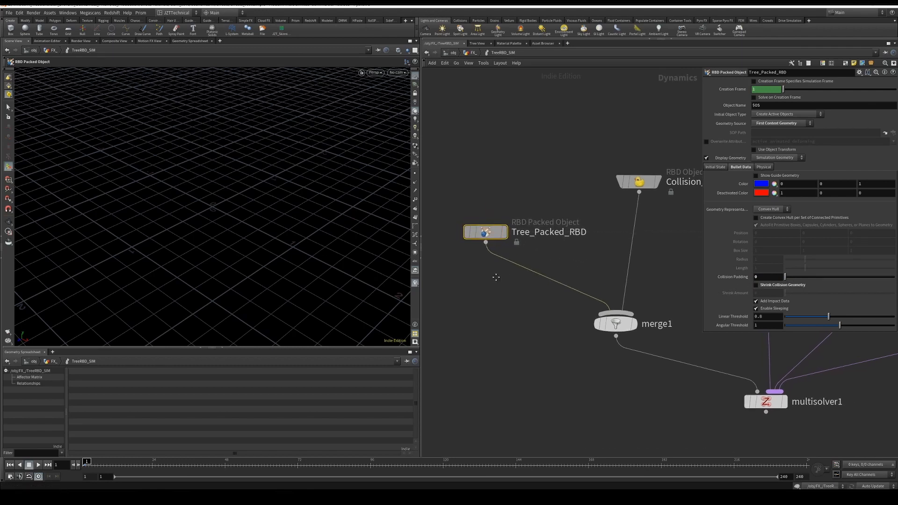
{"action": "scroll", "coordinate": [490, 273], "scroll_direction": "down", "scroll_amount": 2}
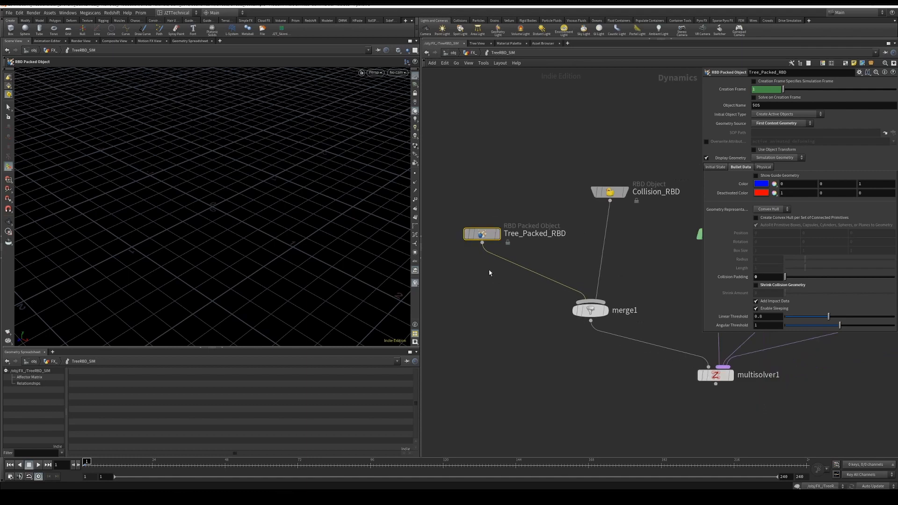
{"action": "double_click", "coordinate": [759, 324]}
{"action": "type", "text": "100"}
{"action": "key", "text": "Return"}
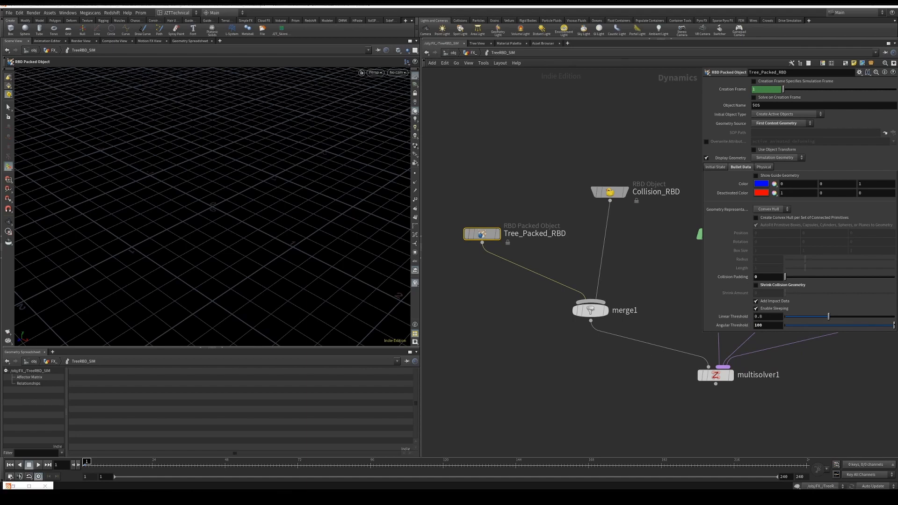
{"action": "key", "text": "h"}
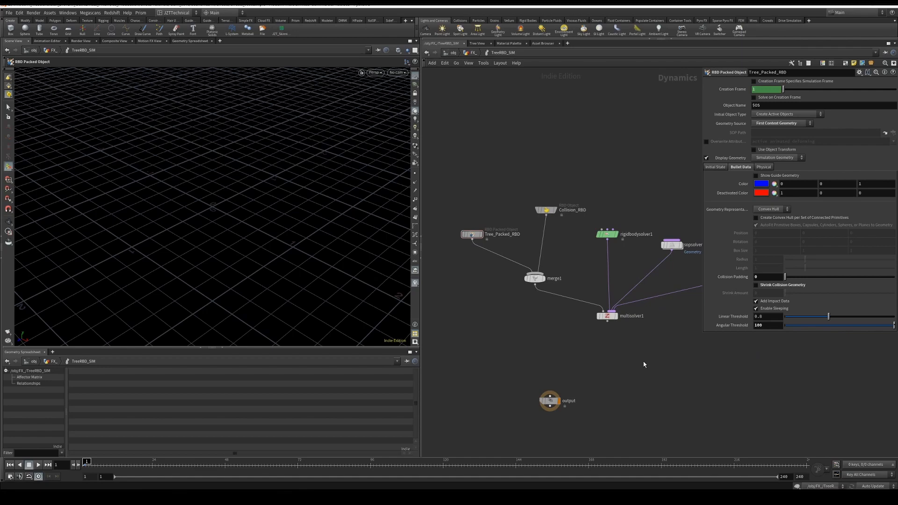
{"action": "key", "text": "Tab"}
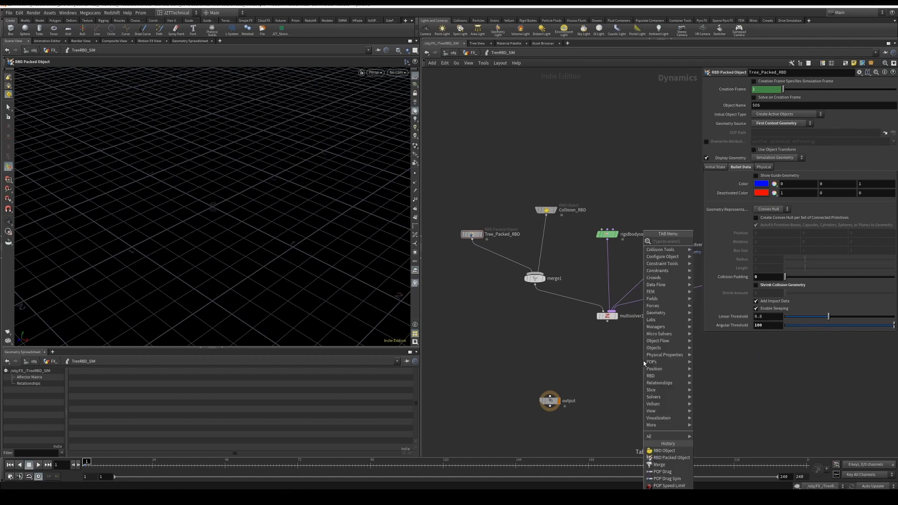
{"action": "type", "text": "CONSTA"}
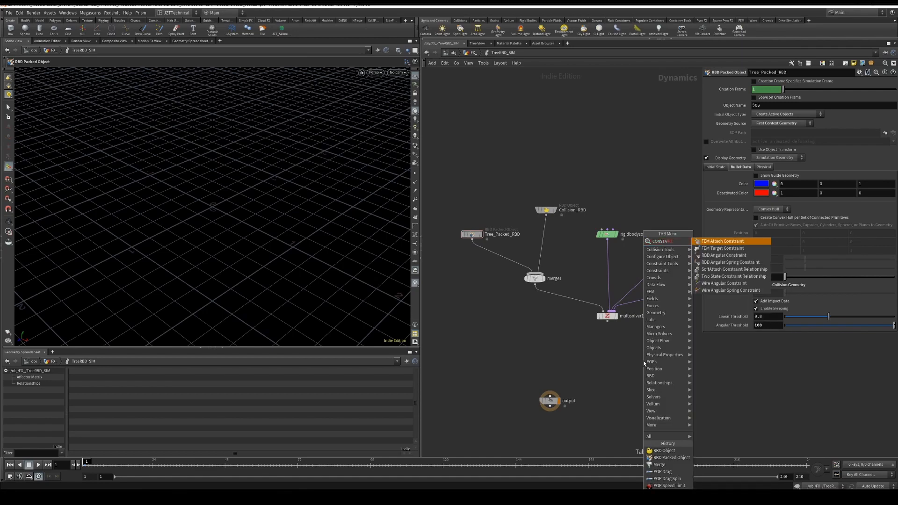
{"action": "key", "text": "BackSpace"}
{"action": "key", "text": "BackSpace"}
{"action": "key", "text": "BackSpace"}
{"action": "key", "text": "BackSpace"}
{"action": "key", "text": "BackSpace"}
{"action": "key", "text": "BackSpace"}
{"action": "type", "text": "c"}
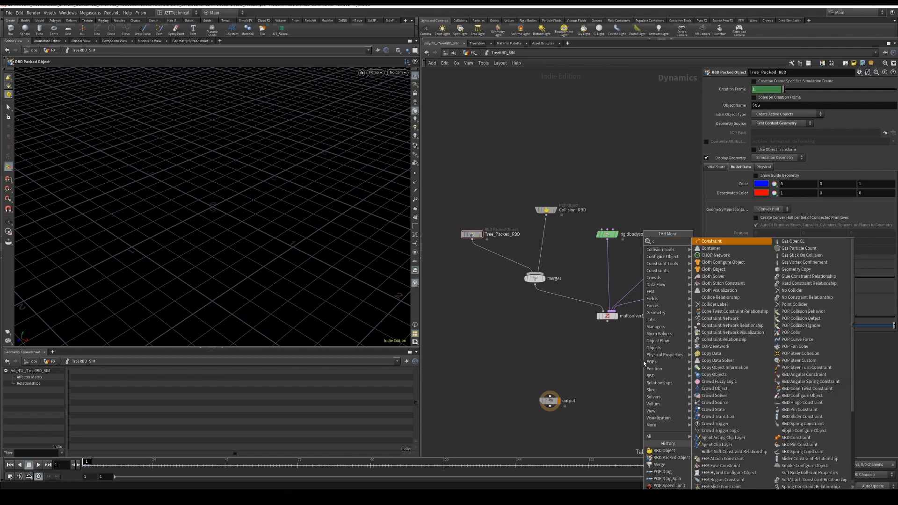
{"action": "type", "text": "onstrain"}
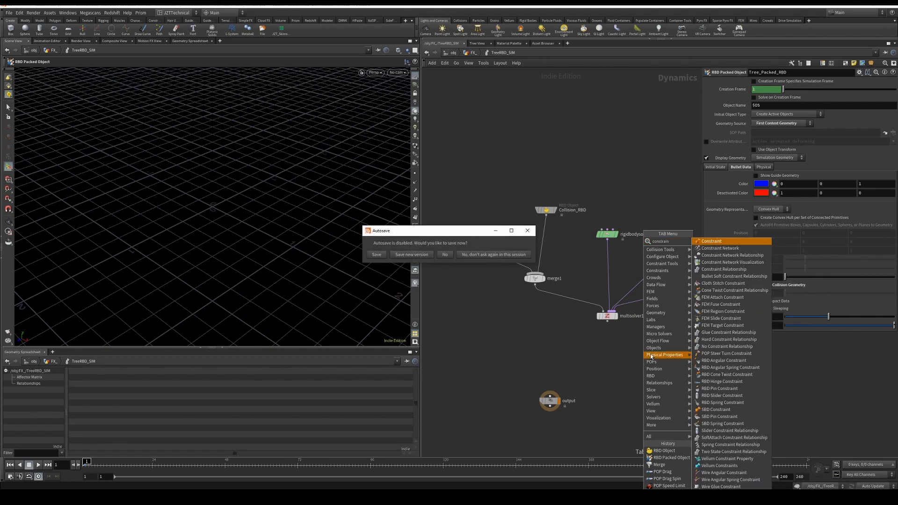
Step: Decline the autosave prompt for the rest of the session and add a Constraint Network node below multisolver1
{"action": "left_click", "coordinate": [510, 255]}
{"action": "key", "text": "Tab"}
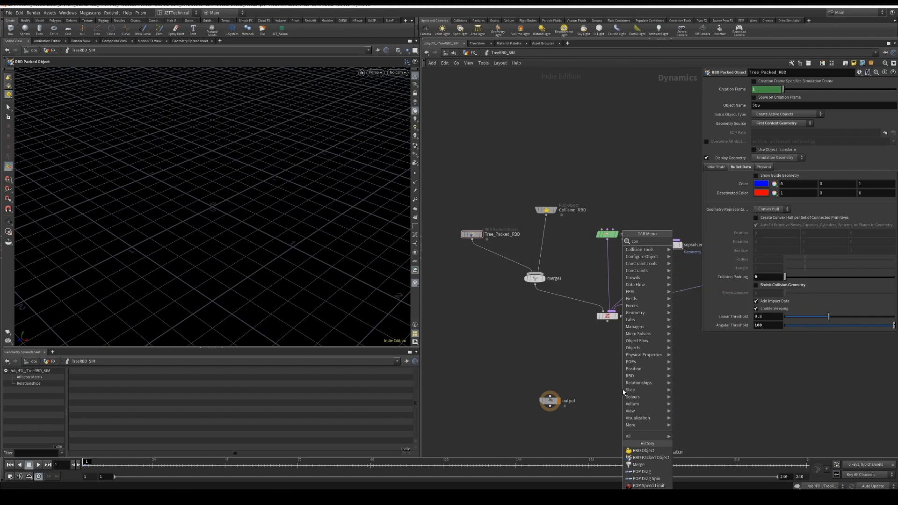
{"action": "key", "text": "Down"}
{"action": "key", "text": "Return"}
{"action": "left_click", "coordinate": [623, 390]}
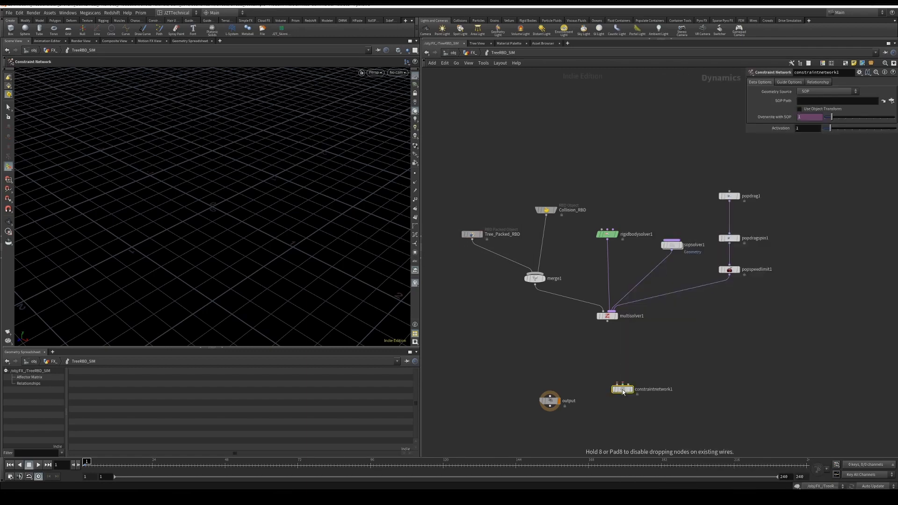
Step: Move constraintnetwork1 closer under multisolver1 and wire multisolver1's output into its first input
{"action": "scroll", "coordinate": [622, 392], "scroll_direction": "up", "scroll_amount": 2}
{"action": "left_click_drag", "start_coordinate": [623, 392], "coordinate": [618, 357]}
{"action": "left_click_drag", "start_coordinate": [605, 308], "coordinate": [602, 354]}
{"action": "left_click", "coordinate": [614, 401]}
Step: Add a Bullet Soft Constraint Relationship and connect it to the second input of constraintnetwork1
{"action": "key", "text": "Tab"}
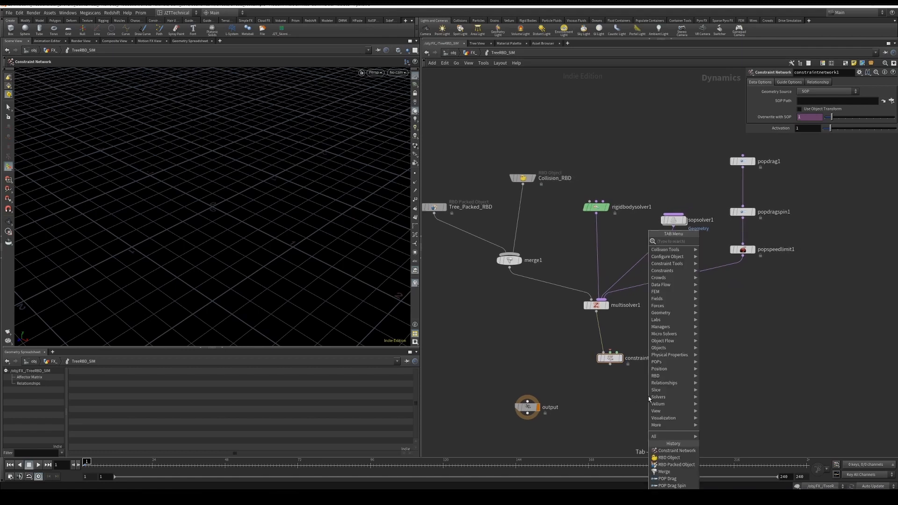
{"action": "type", "text": "bullet s"}
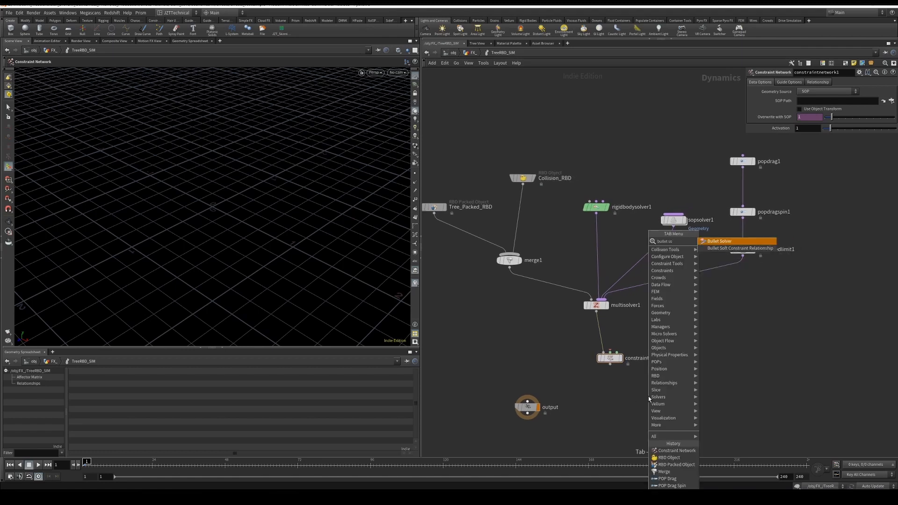
{"action": "type", "text": "o"}
{"action": "key", "text": "Down"}
{"action": "key", "text": "Return"}
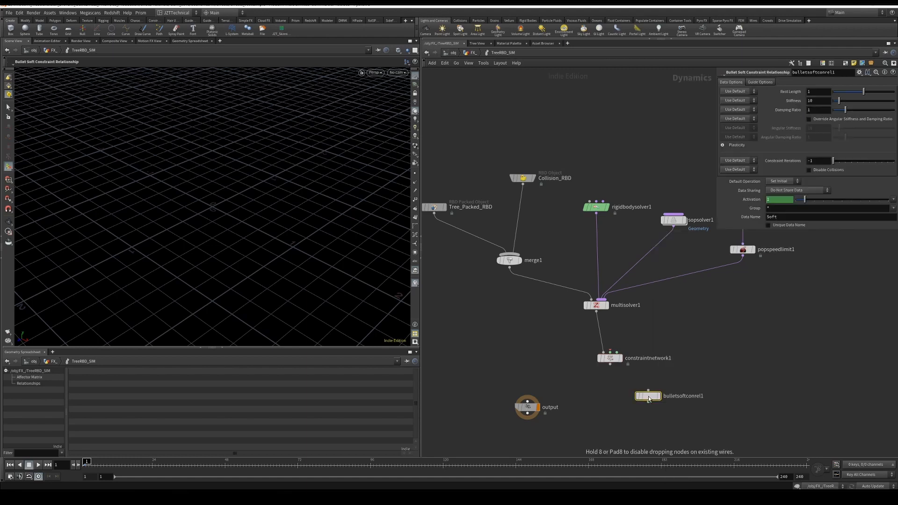
{"action": "left_click_drag", "start_coordinate": [611, 352], "coordinate": [679, 317]}
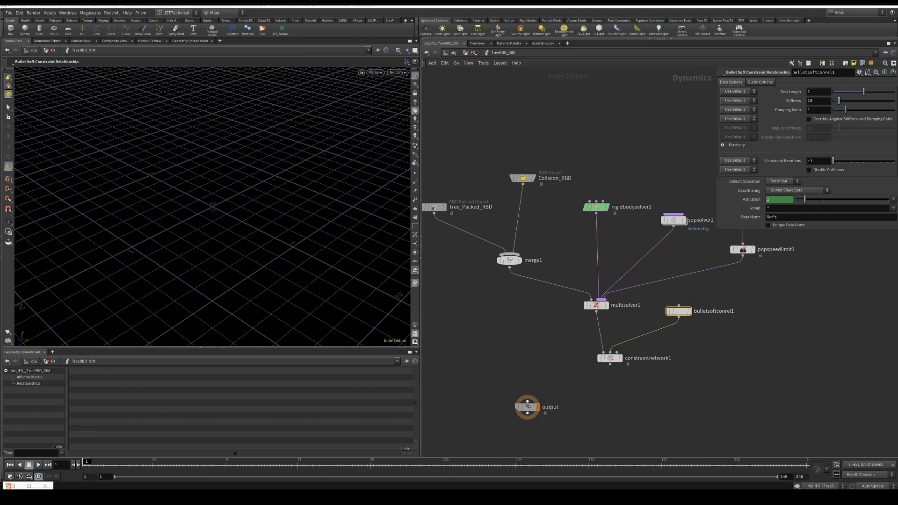
Step: Set the soft constraint's stiffness to 50, enable the angular stiffness and damping override, and set angular stiffness to 15
{"action": "double_click", "coordinate": [824, 102]}
{"action": "type", "text": "50"}
{"action": "key", "text": "Return"}
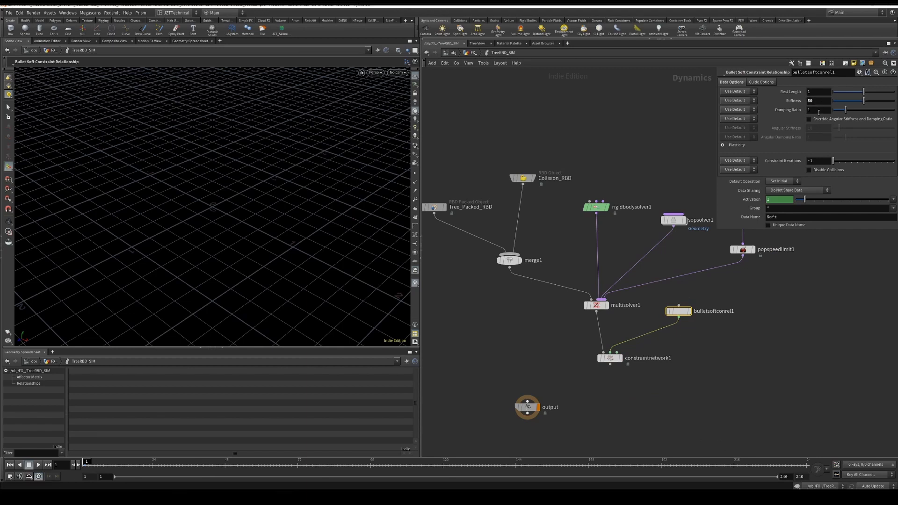
{"action": "left_click", "coordinate": [823, 120]}
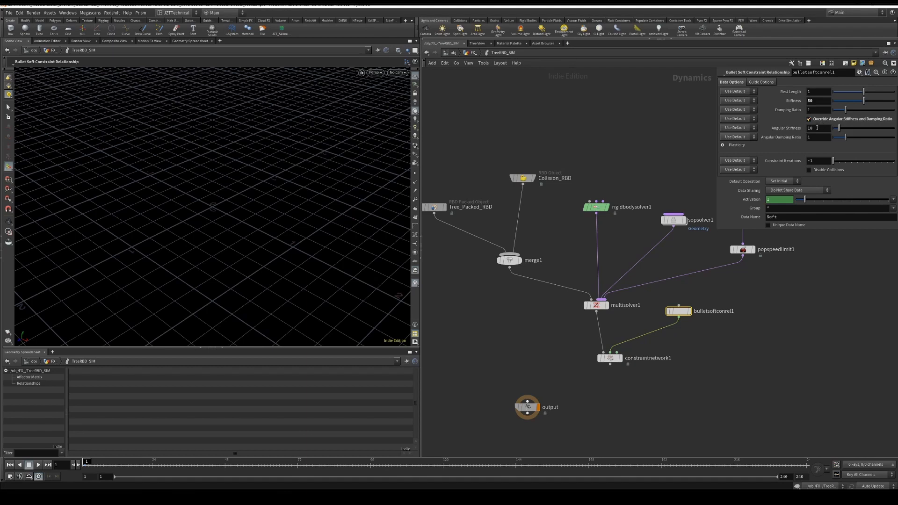
{"action": "double_click", "coordinate": [817, 128]}
{"action": "type", "text": "15"}
{"action": "key", "text": "Tab"}
{"action": "key", "text": "Return"}
Step: Set bulletsoftconrel1's angular damping ratio to 4 and copy the constraint name SoftBullet from JZT_TreeFracture1's constraint settings
{"action": "double_click", "coordinate": [787, 218]}
{"action": "left_click", "coordinate": [496, 77]}
{"action": "left_click", "coordinate": [474, 53]}
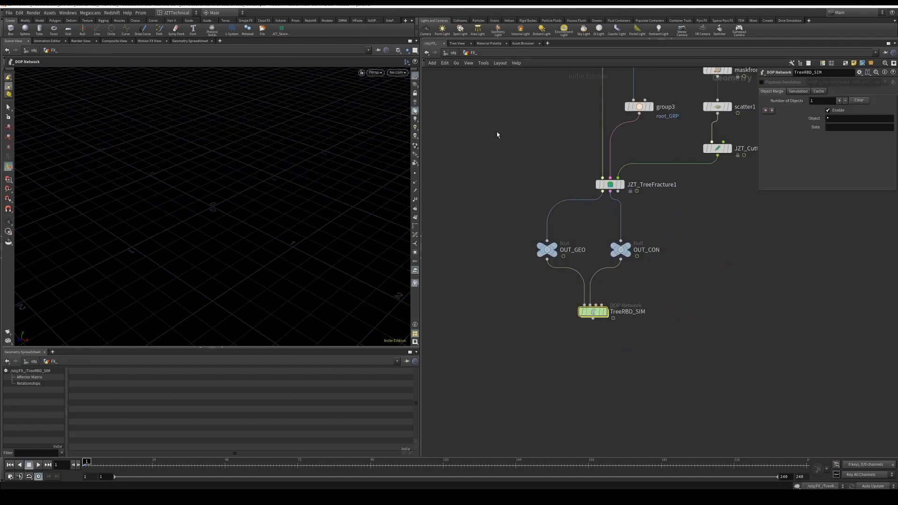
{"action": "left_click", "coordinate": [610, 185]}
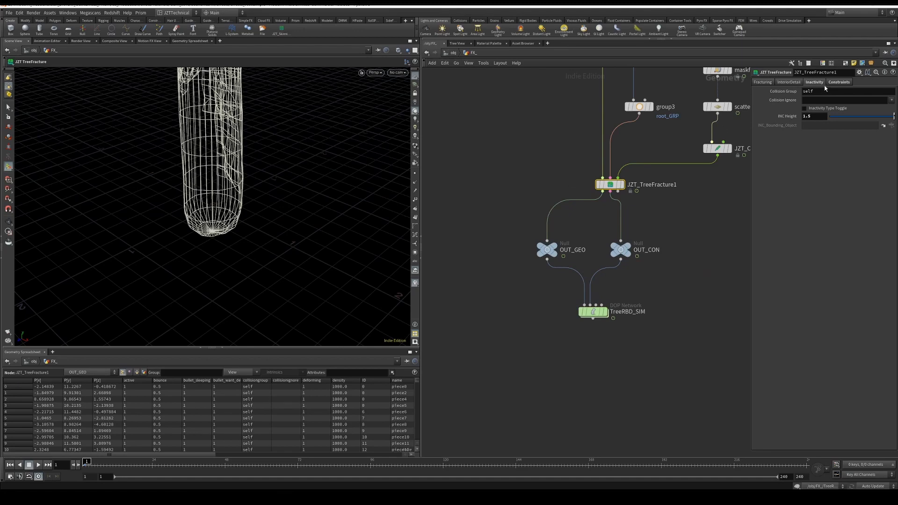
{"action": "left_click", "coordinate": [837, 82]}
{"action": "double_click", "coordinate": [810, 92]}
{"action": "key", "text": "ctrl+c"}
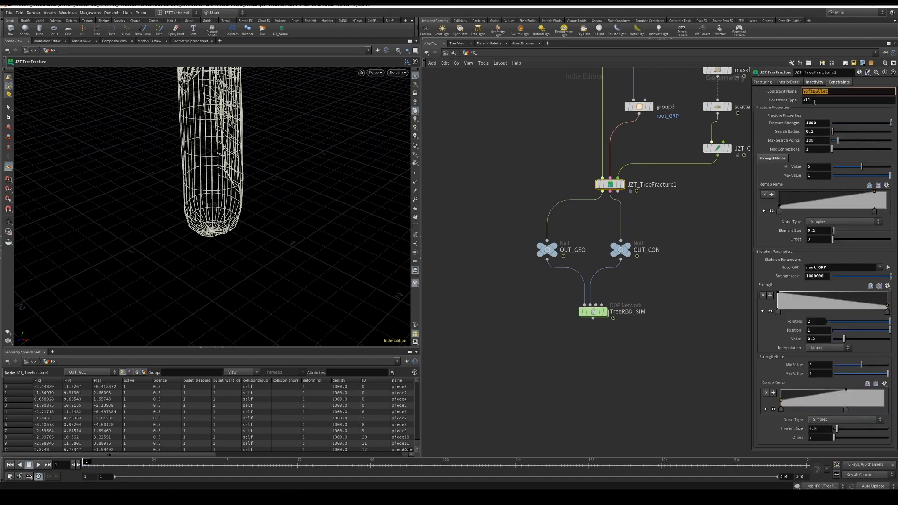
Step: Back in TreeRBD_SIM, replace the soft constraint relationship's data name with the copied name SoftBullet
{"action": "double_click", "coordinate": [593, 312]}
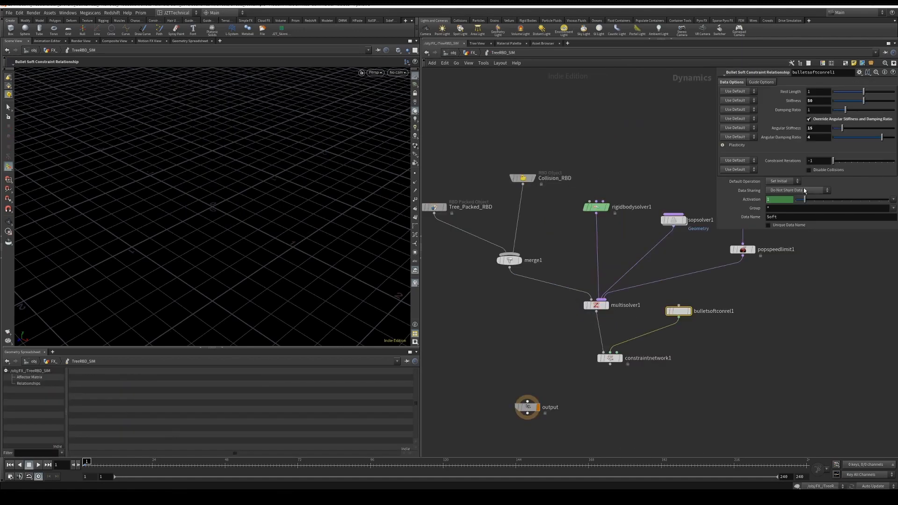
{"action": "double_click", "coordinate": [802, 218]}
{"action": "key", "text": "ctrl+v"}
Step: Set constraintnetwork1's geometry source to Second Context Geometry and enable Use Object Transform
{"action": "left_click_drag", "start_coordinate": [711, 391], "coordinate": [620, 358]}
{"action": "left_click", "coordinate": [808, 94]}
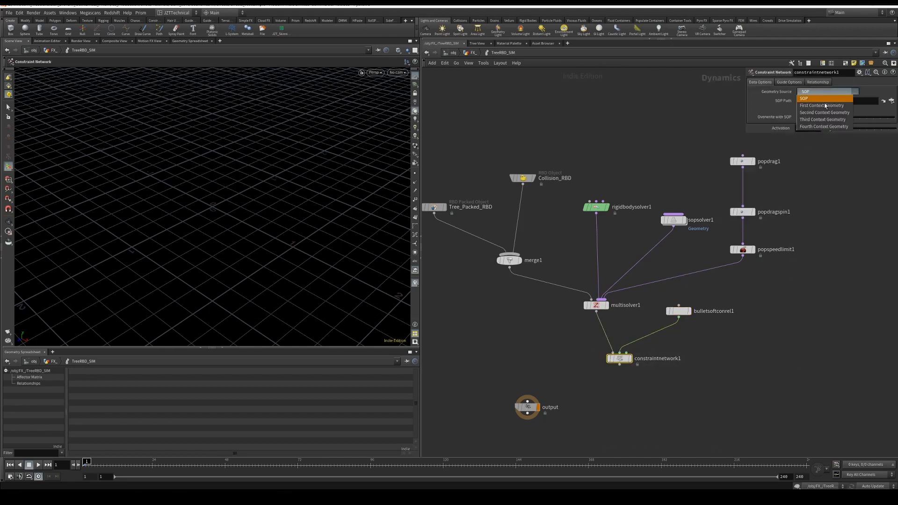
{"action": "left_click", "coordinate": [842, 113]}
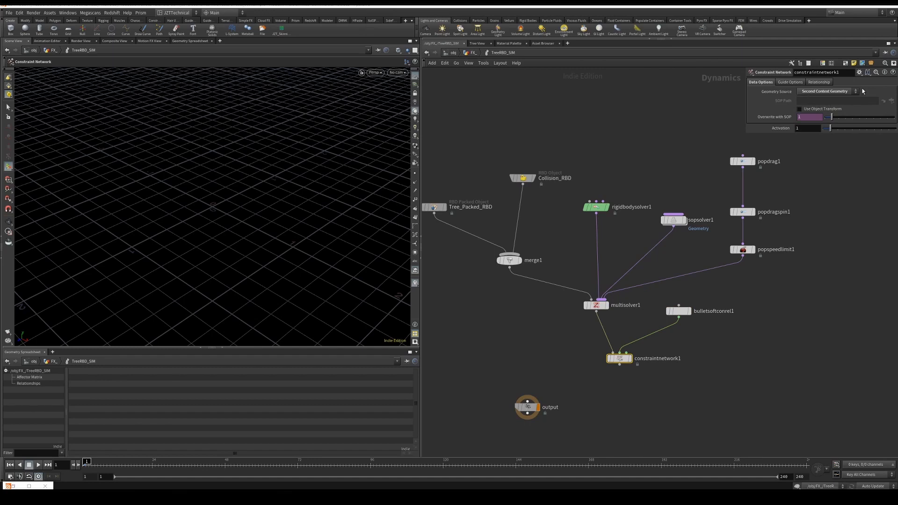
{"action": "left_click", "coordinate": [813, 109]}
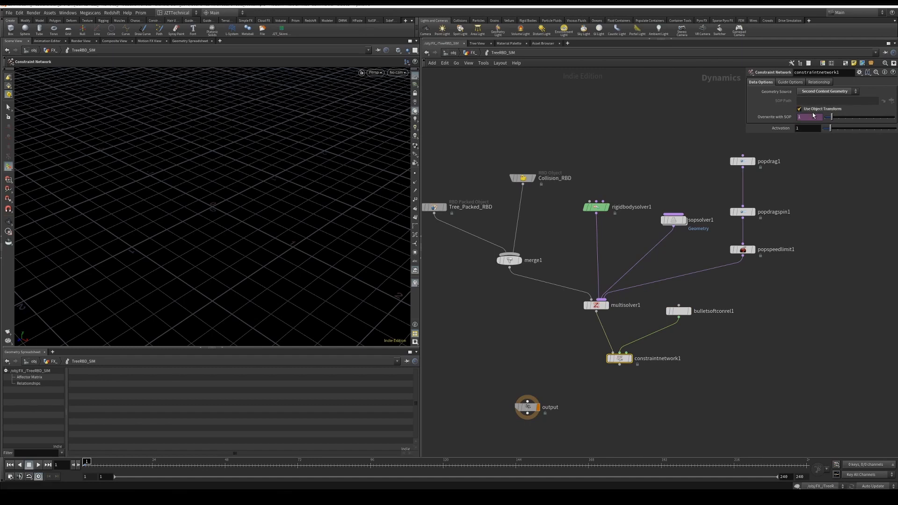
Step: Disable Show Guide Geometry on constraintnetwork1 and view its relationship settings
{"action": "left_click", "coordinate": [796, 82]}
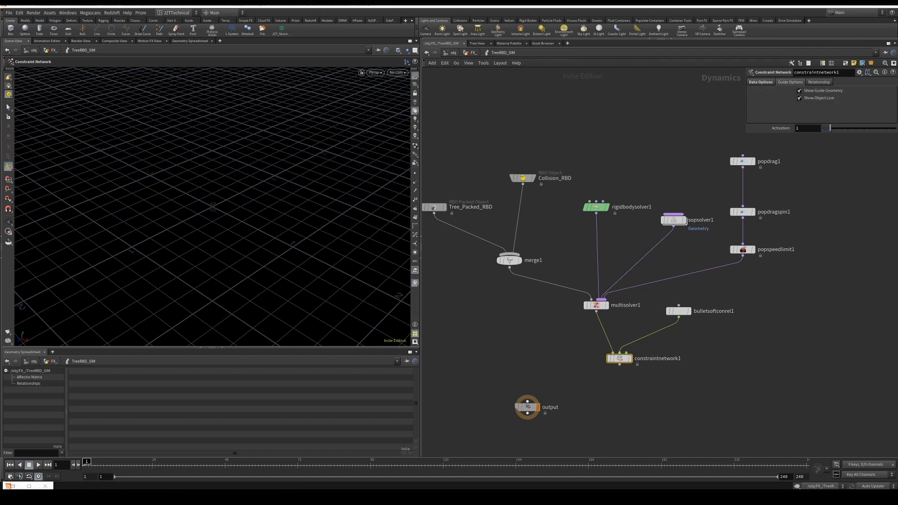
{"action": "left_click", "coordinate": [820, 91]}
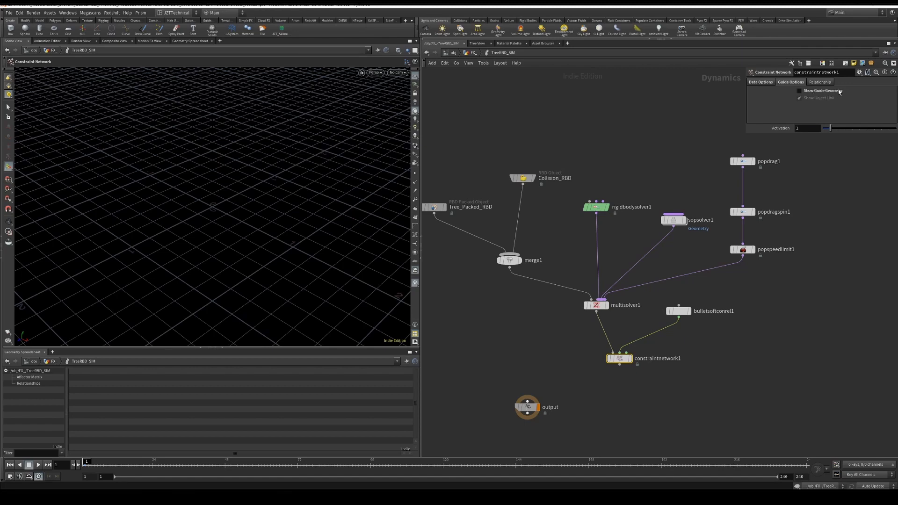
{"action": "left_click", "coordinate": [821, 81]}
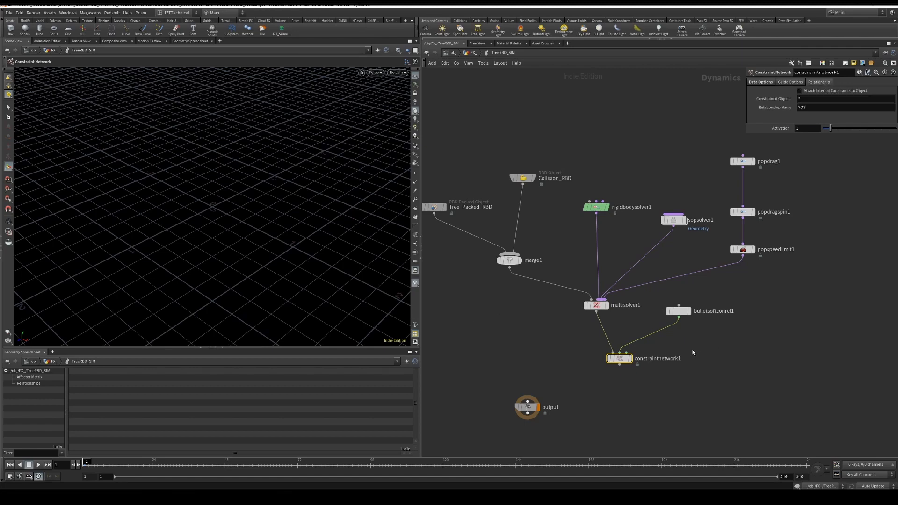
Step: Add a SOP Solver beside constraintnetwork1 and wire it into the third input of the constraint network
{"action": "key", "text": "Tab"}
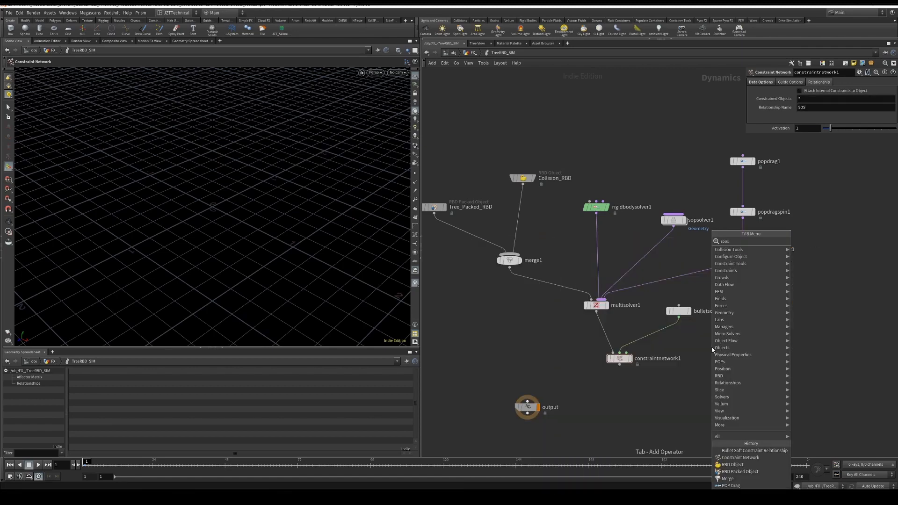
{"action": "key", "text": "Return"}
{"action": "left_click", "coordinate": [740, 358]}
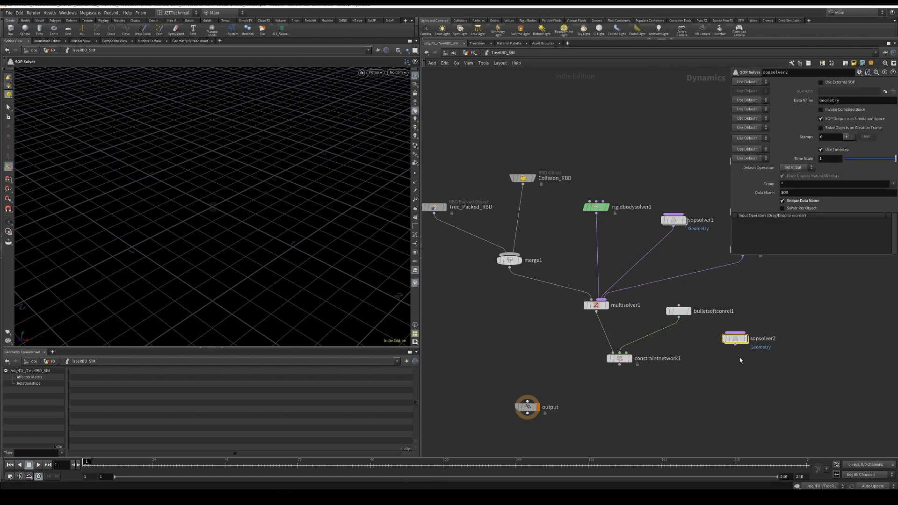
{"action": "left_click_drag", "start_coordinate": [736, 344], "coordinate": [622, 373]}
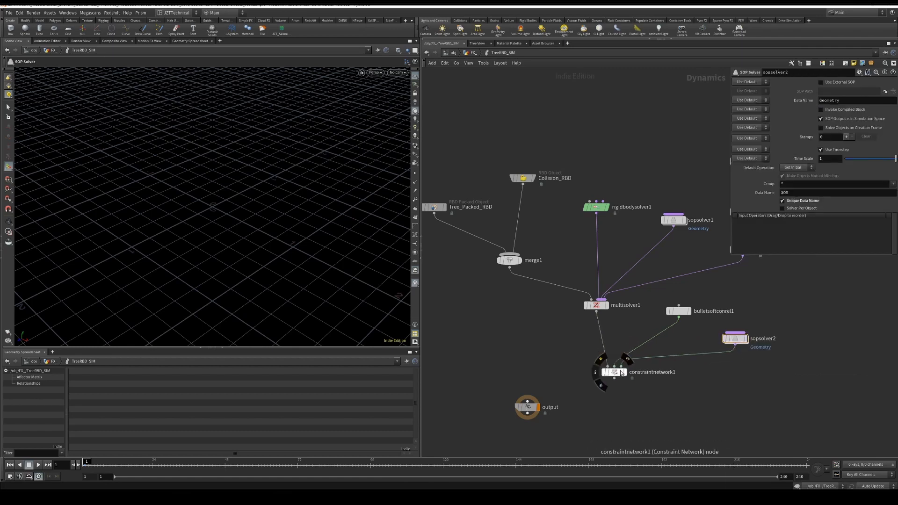
{"action": "left_click_drag", "start_coordinate": [739, 344], "coordinate": [743, 350]}
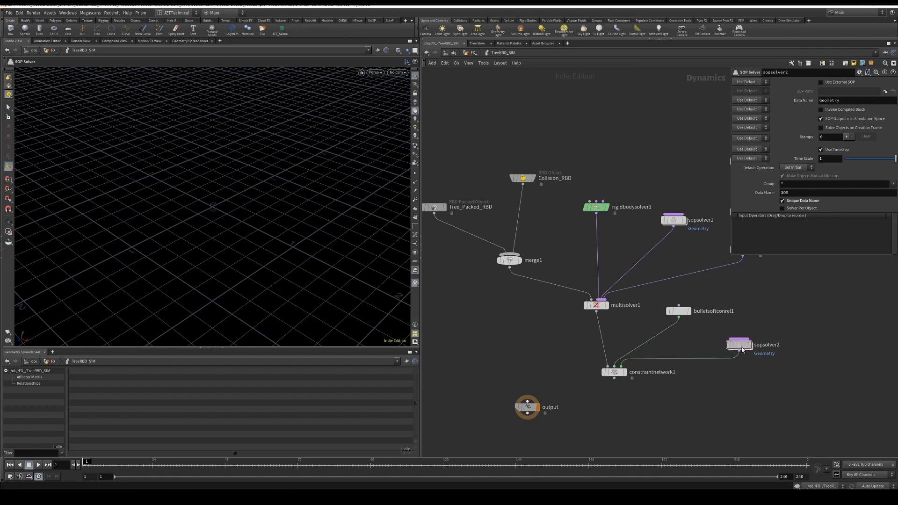
Step: Inside sopsolver2, add an Output node and wire relationship_geometry into it, placing the output directly below
{"action": "double_click", "coordinate": [741, 347]}
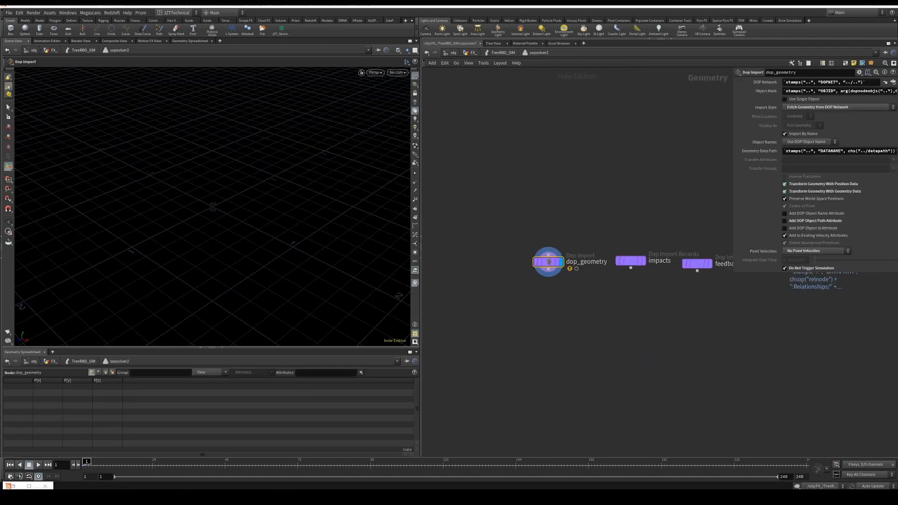
{"action": "key", "text": "Tab"}
{"action": "left_click", "coordinate": [561, 329]}
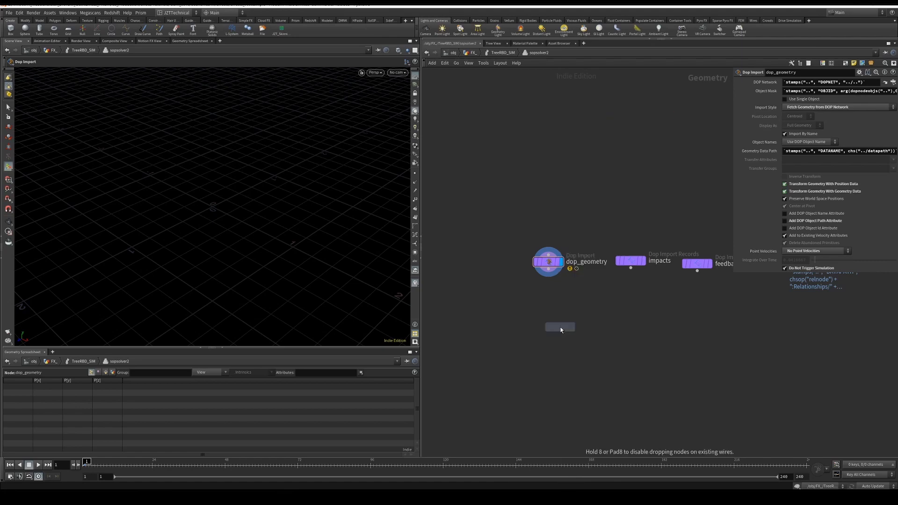
{"action": "middle_click_drag", "start_coordinate": [755, 347], "coordinate": [537, 346]}
{"action": "scroll", "coordinate": [537, 346], "scroll_direction": "down", "scroll_amount": 1}
{"action": "left_click", "coordinate": [543, 368]}
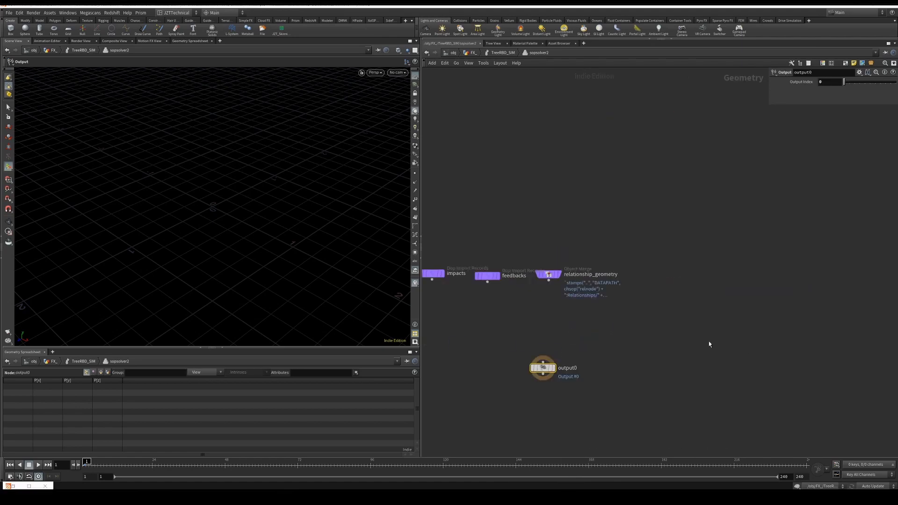
{"action": "left_click_drag", "start_coordinate": [543, 361], "coordinate": [548, 279]}
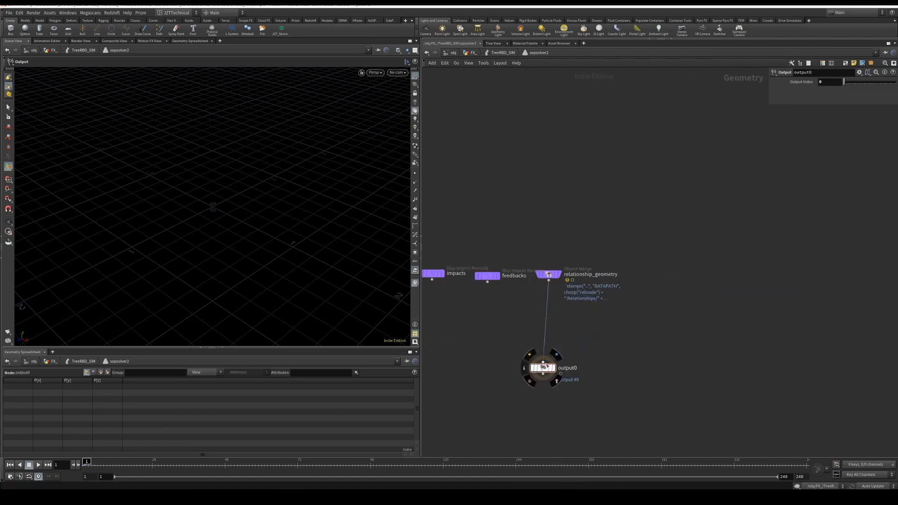
{"action": "left_click_drag", "start_coordinate": [545, 368], "coordinate": [551, 383]}
Step: Add an Attribute Wrangle and insert it on the wire between relationship_geometry and output0
{"action": "key", "text": "Tab"}
{"action": "type", "text": "att"}
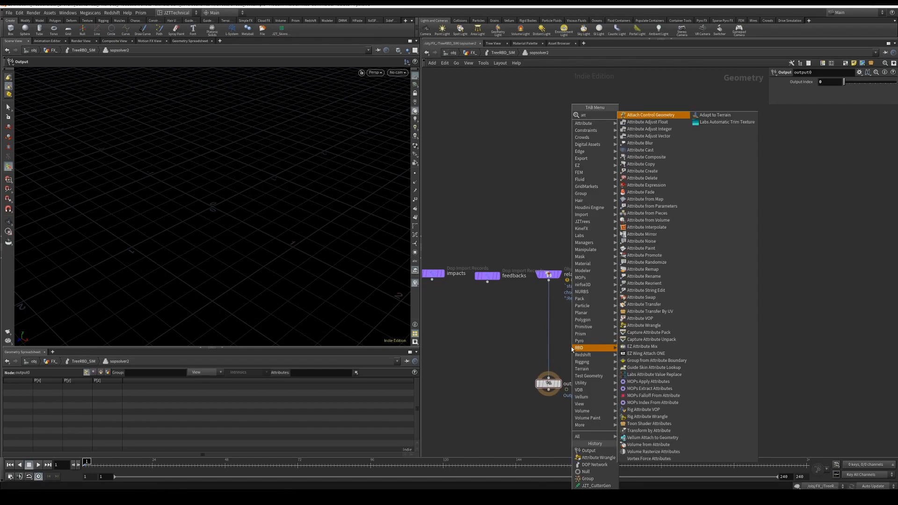
{"action": "type", "text": "ribw"}
{"action": "key", "text": "Return"}
{"action": "left_click", "coordinate": [571, 349]}
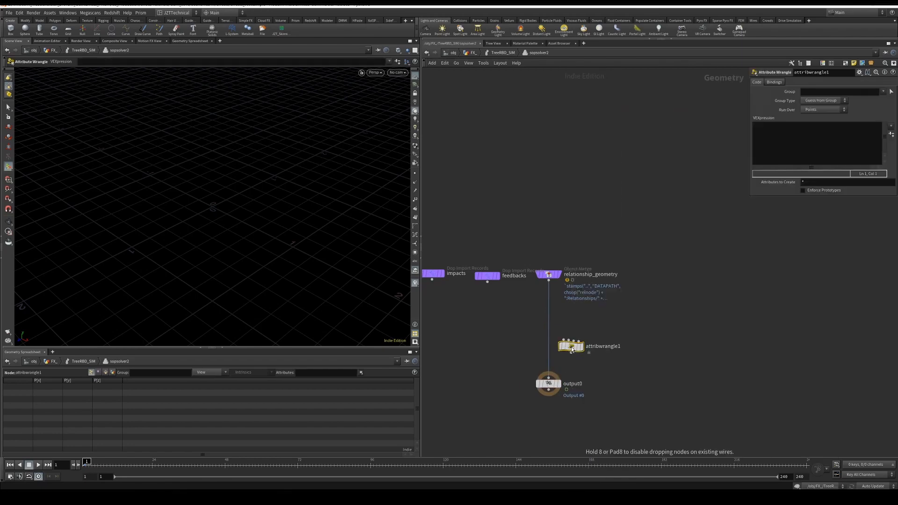
{"action": "left_click_drag", "start_coordinate": [572, 349], "coordinate": [527, 312]}
{"action": "scroll", "coordinate": [592, 364], "scroll_direction": "up", "scroll_amount": 1}
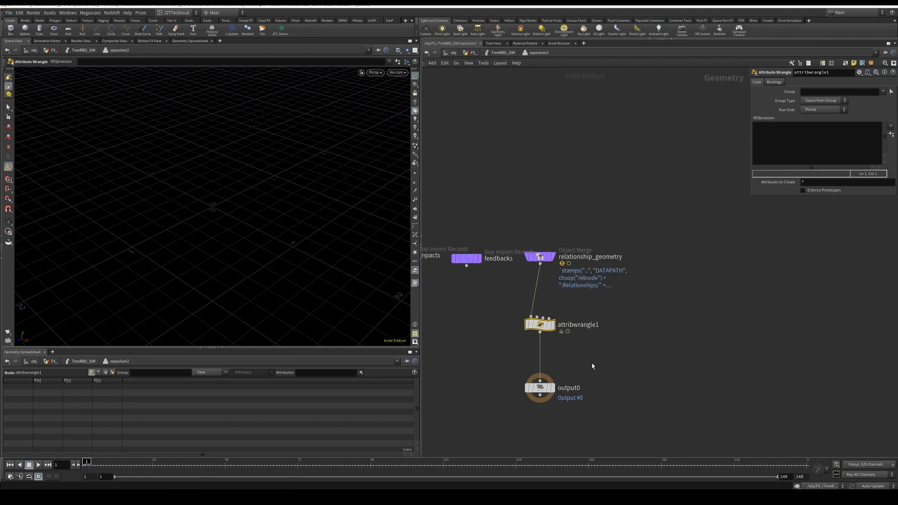
{"action": "scroll", "coordinate": [601, 361], "scroll_direction": "down", "scroll_amount": 1}
{"action": "left_click_drag", "start_coordinate": [596, 354], "coordinate": [539, 313]}
{"action": "middle_click_drag", "start_coordinate": [518, 311], "coordinate": [542, 312]}
{"action": "left_click_drag", "start_coordinate": [541, 312], "coordinate": [557, 332]}
Step: Return to the FX_ network and examine the constraint geometry and attributes of OUT_CON
{"action": "left_click", "coordinate": [503, 53]}
{"action": "left_click", "coordinate": [474, 53]}
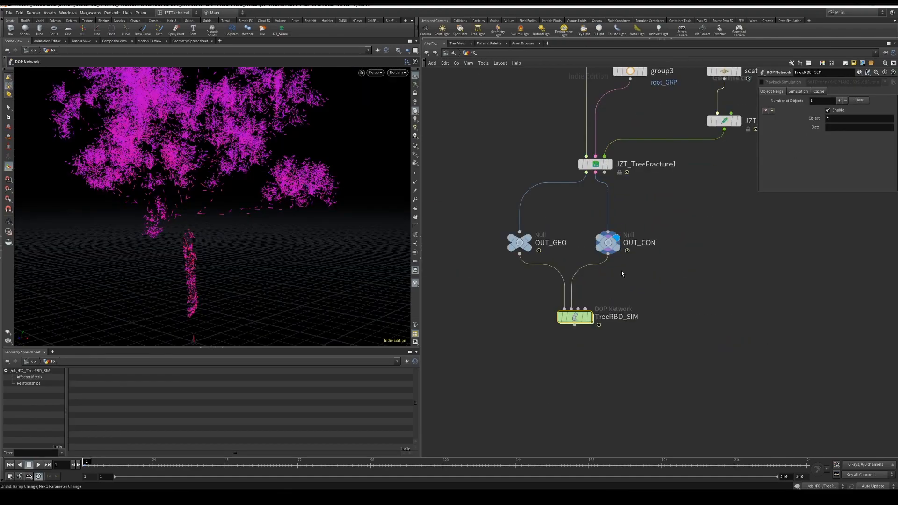
{"action": "left_click", "coordinate": [609, 244]}
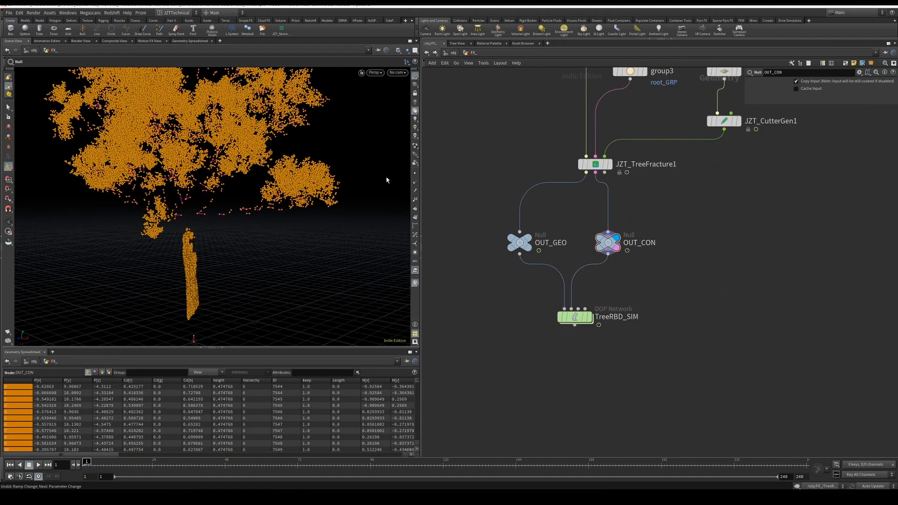
Step: Try moving the end point of JZT_TreeFracture1's skeleton strength ramp to about 0.62, and restore it to position 1
{"action": "left_click", "coordinate": [595, 163]}
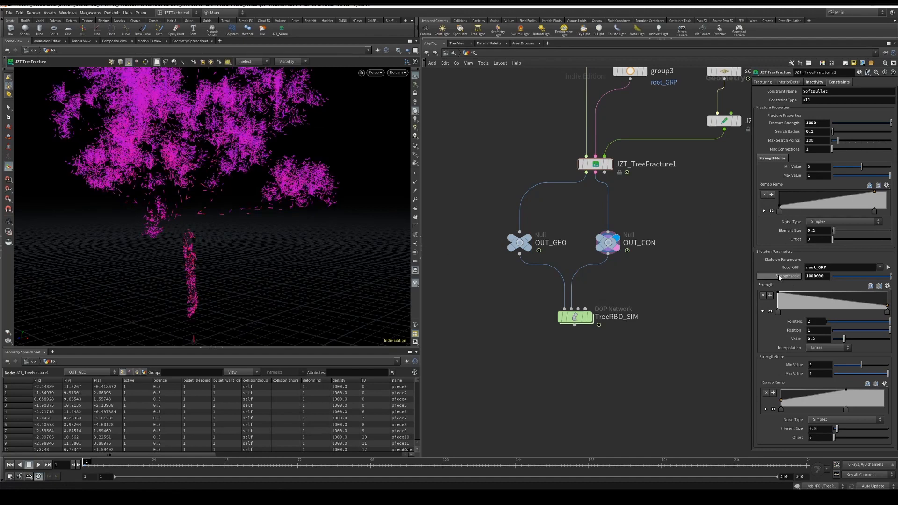
{"action": "left_click_drag", "start_coordinate": [887, 312], "coordinate": [844, 313]}
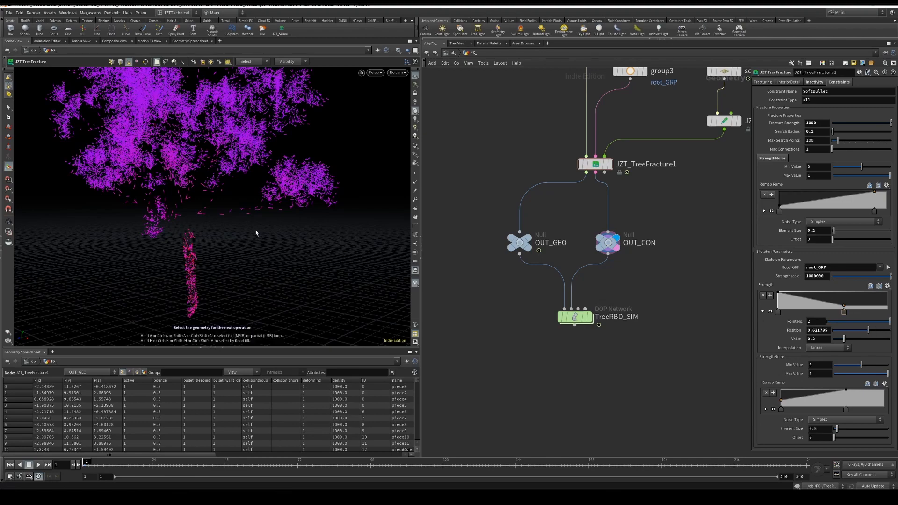
{"action": "key", "text": "Escape"}
{"action": "right_click_drag", "start_coordinate": [294, 200], "coordinate": [219, 194], "text": "alt"}
{"action": "left_click_drag", "start_coordinate": [219, 194], "coordinate": [164, 160], "text": "alt"}
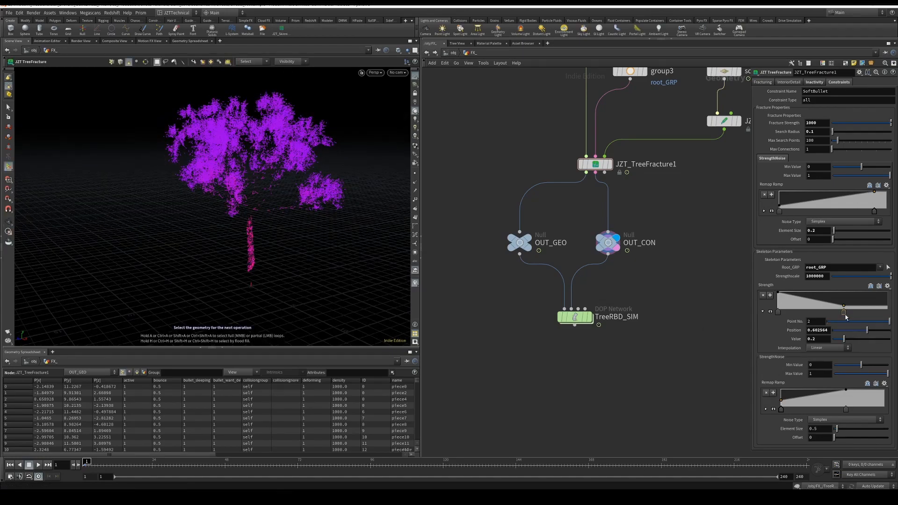
{"action": "left_click_drag", "start_coordinate": [844, 311], "coordinate": [888, 312]}
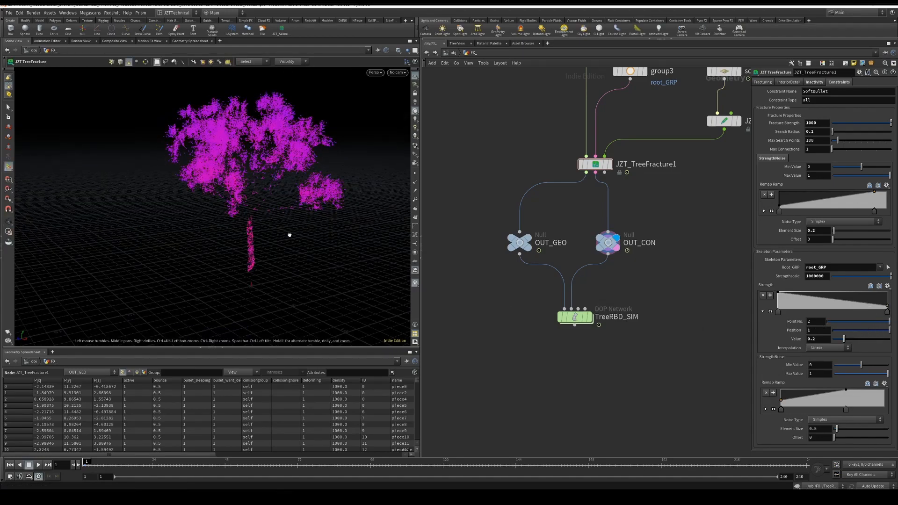
{"action": "left_click_drag", "start_coordinate": [289, 235], "coordinate": [315, 224], "text": "alt"}
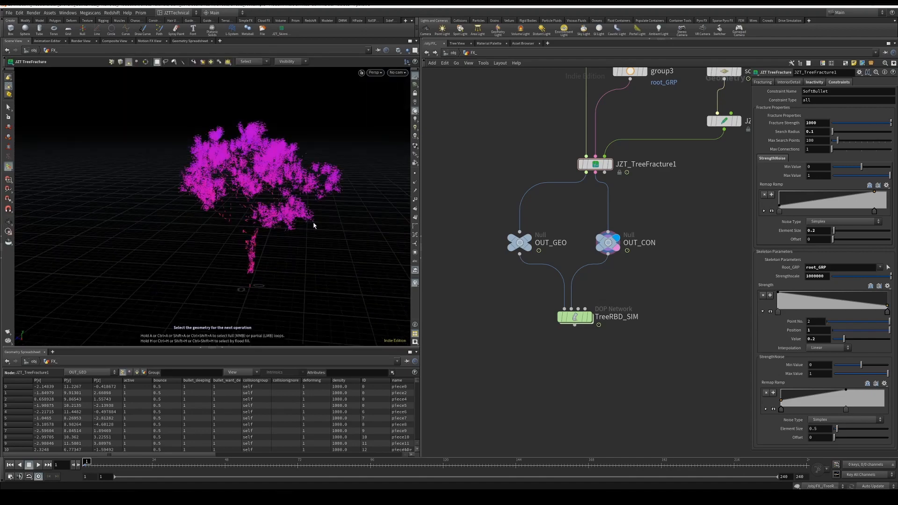
{"action": "left_click_drag", "start_coordinate": [297, 175], "coordinate": [330, 183], "text": "alt"}
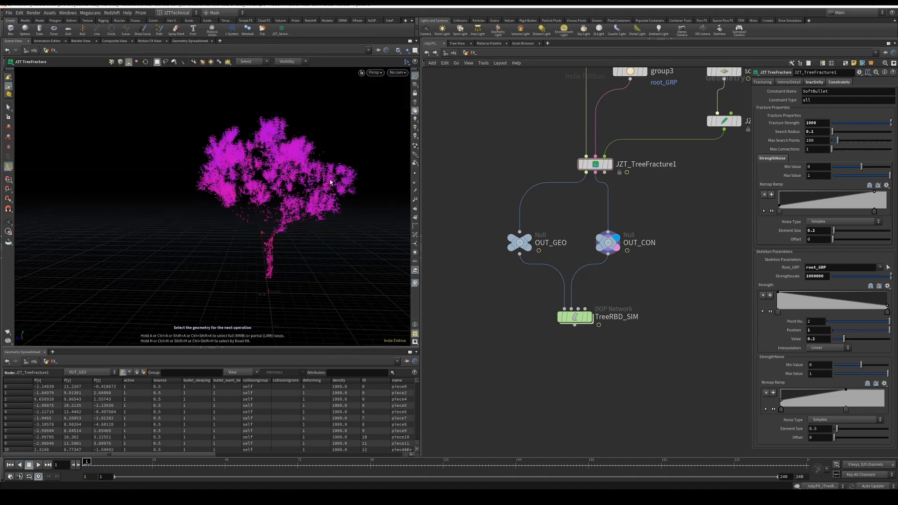
{"action": "double_click", "coordinate": [576, 320]}
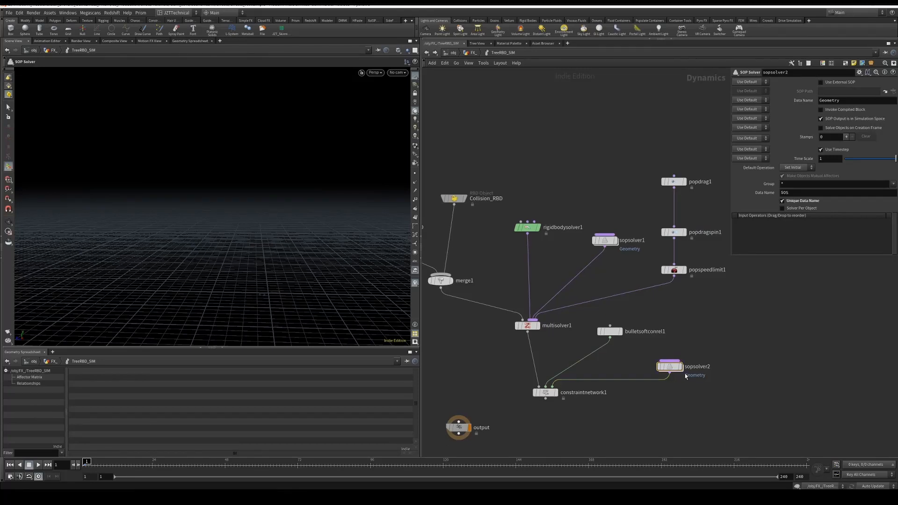
{"action": "double_click", "coordinate": [673, 366]}
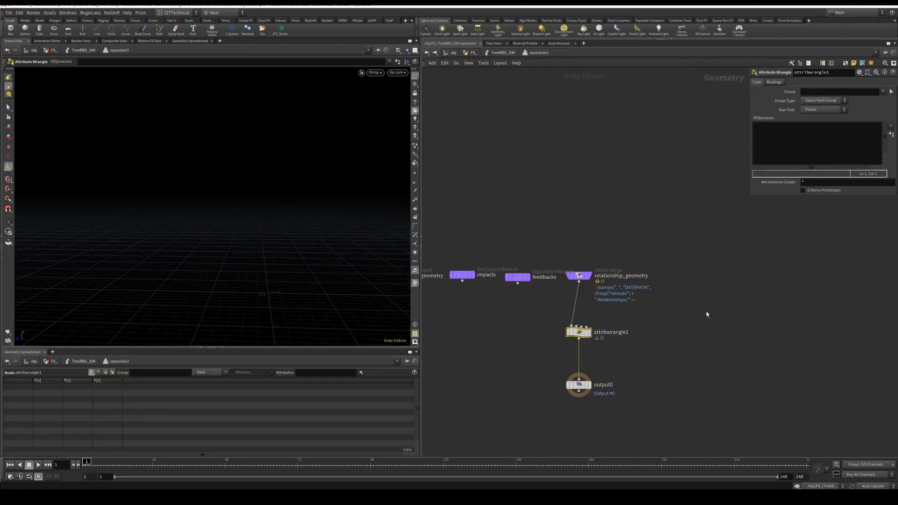
{"action": "left_click", "coordinate": [799, 140]}
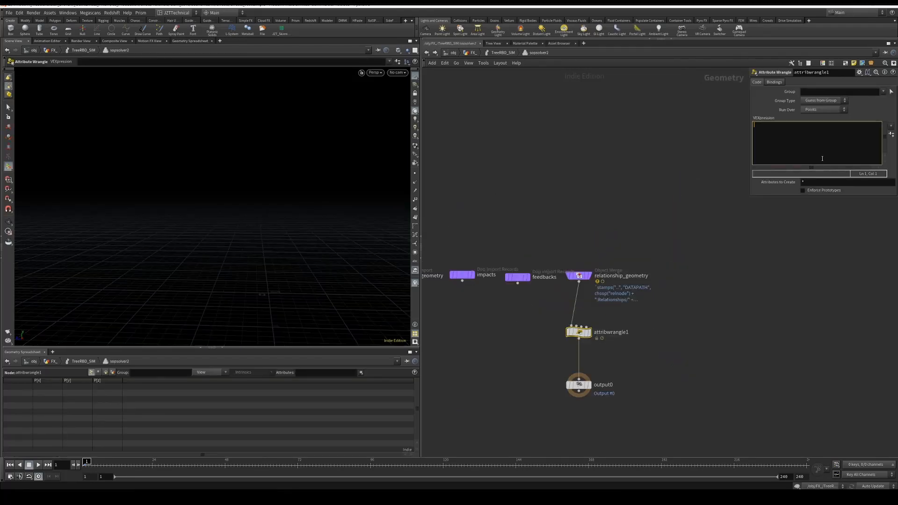
{"action": "type", "text": "if(@force"}
{"action": "type", "text": "> f@strength"}
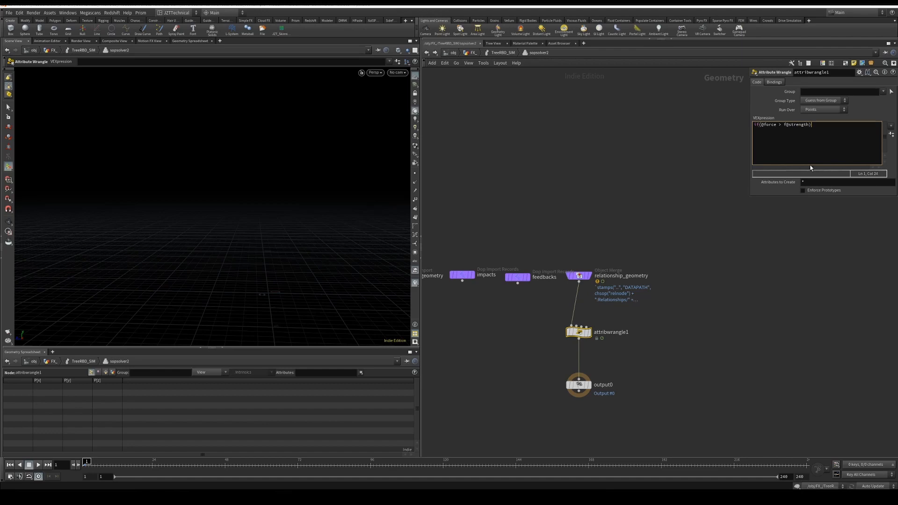
{"action": "key", "text": "Return"}
{"action": "type", "text": "emovep"}
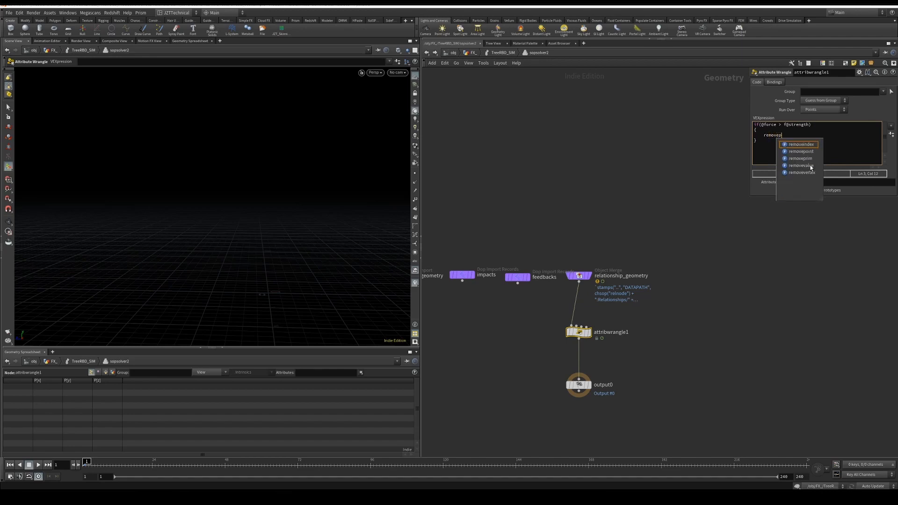
{"action": "type", "text": "rim("}
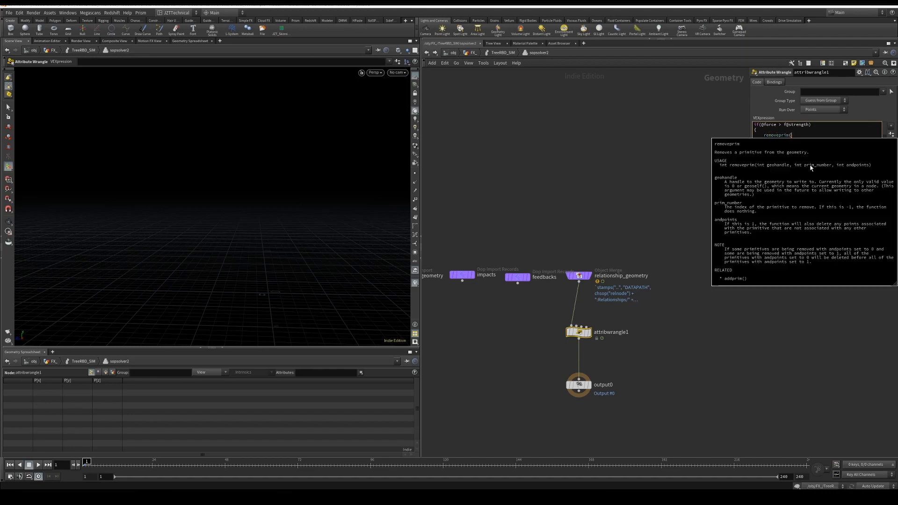
{"action": "type", "text": "0,"}
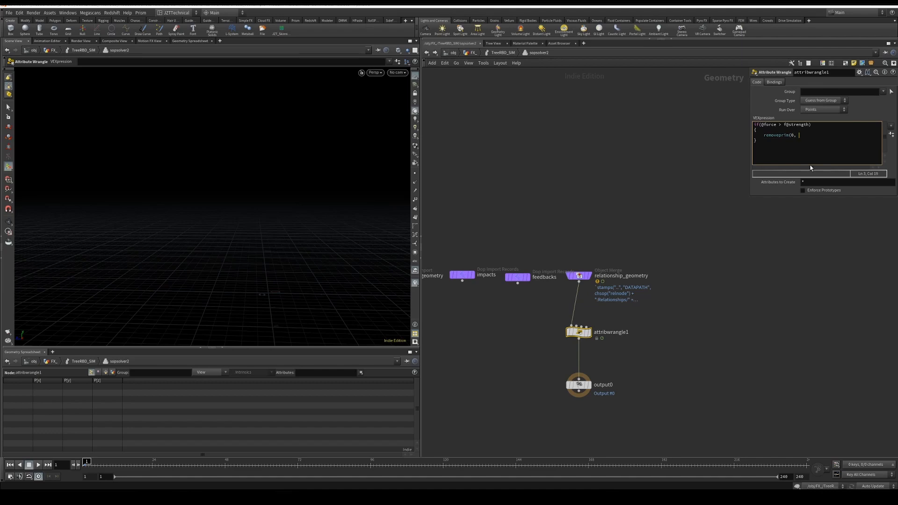
{"action": "type", "text": " @primnum,1);"}
{"action": "left_click", "coordinate": [747, 276]}
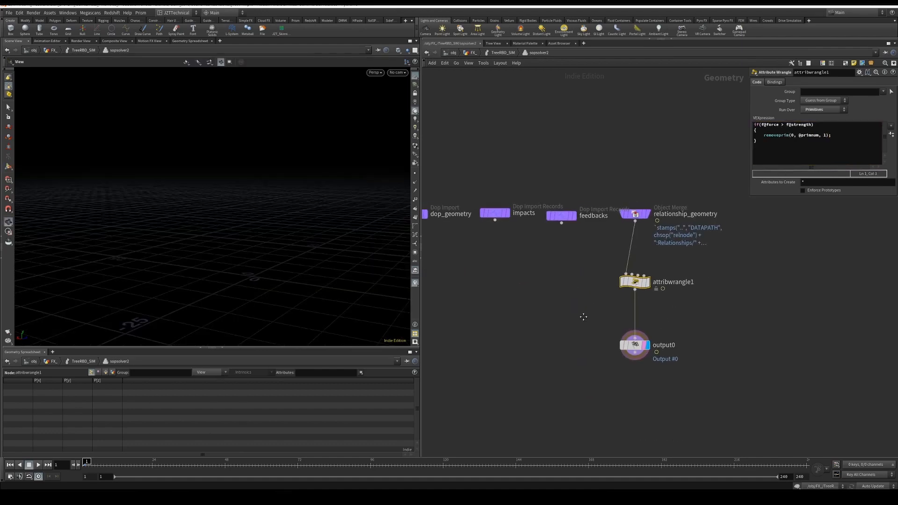
Step: Set attribwrangle1 inside sopsolver2 to run over Primitives
{"action": "left_click_drag", "start_coordinate": [555, 323], "coordinate": [721, 281]}
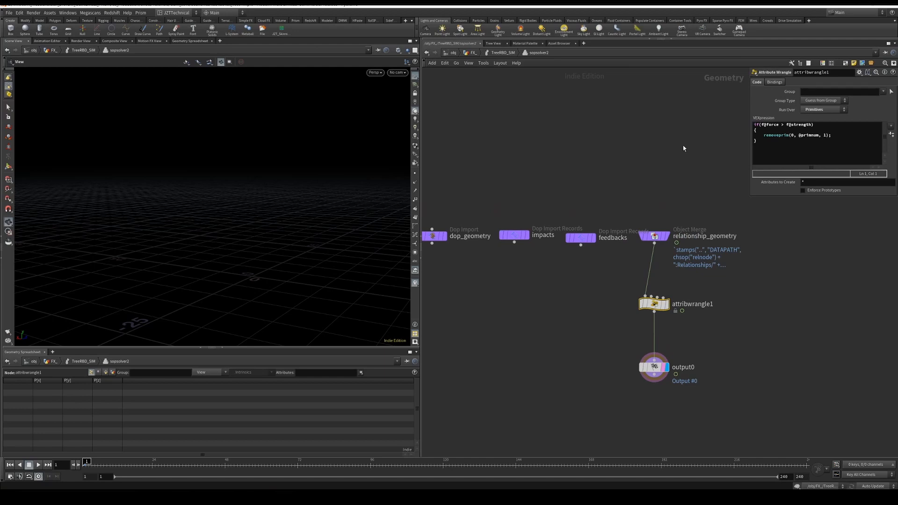
{"action": "left_click", "coordinate": [503, 53]}
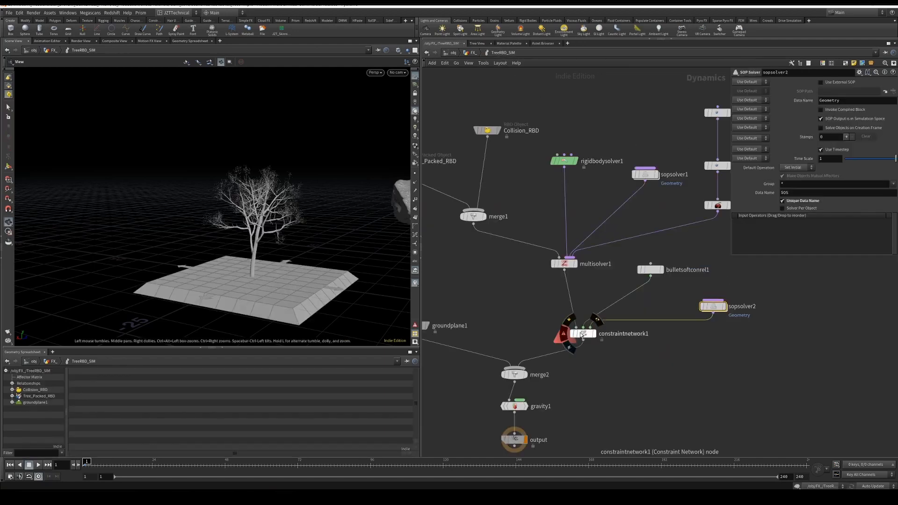
{"action": "double_click", "coordinate": [713, 307]}
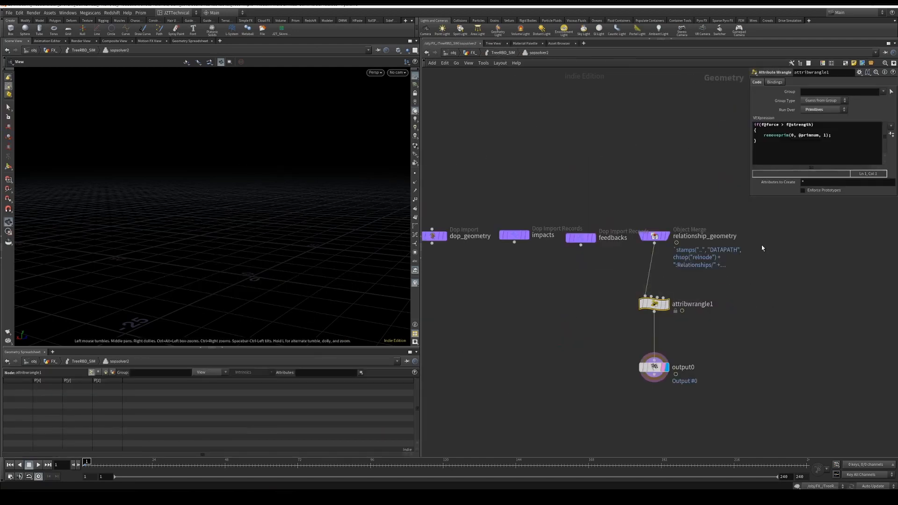
{"action": "left_click", "coordinate": [836, 111]}
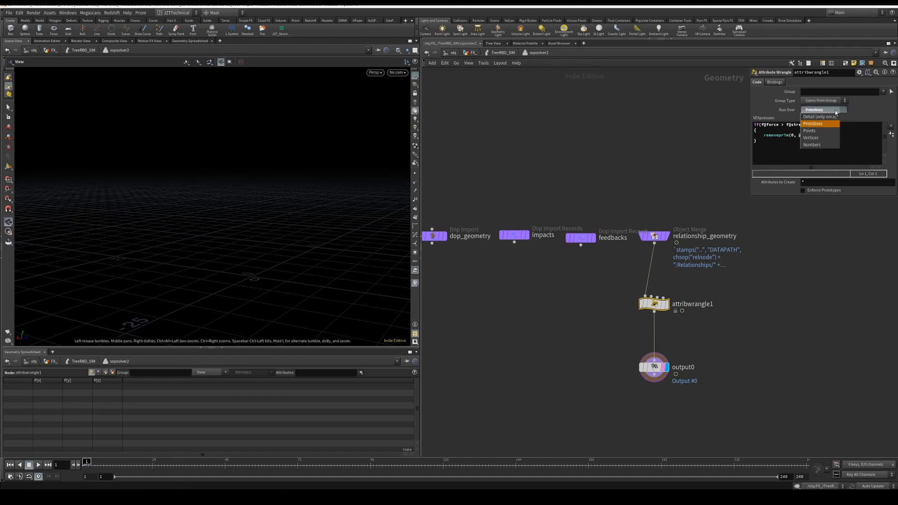
{"action": "left_click", "coordinate": [819, 127]}
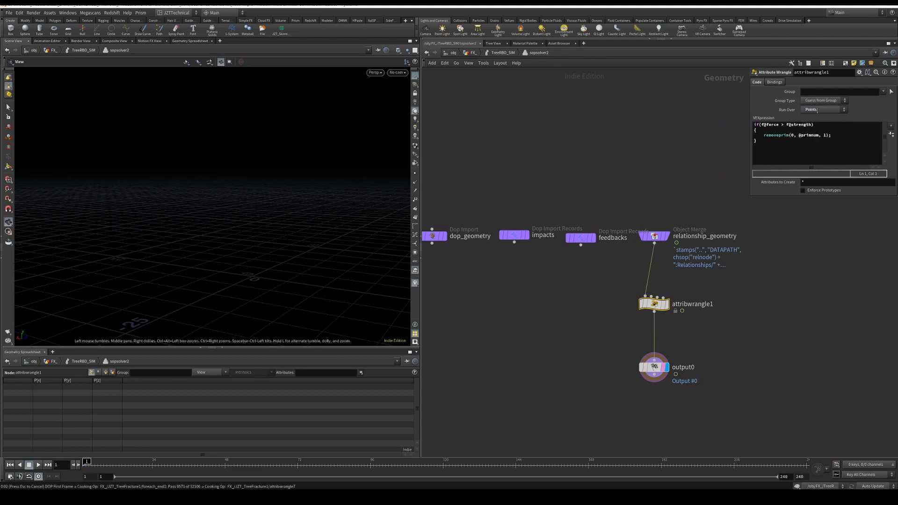
{"action": "left_click", "coordinate": [816, 110]}
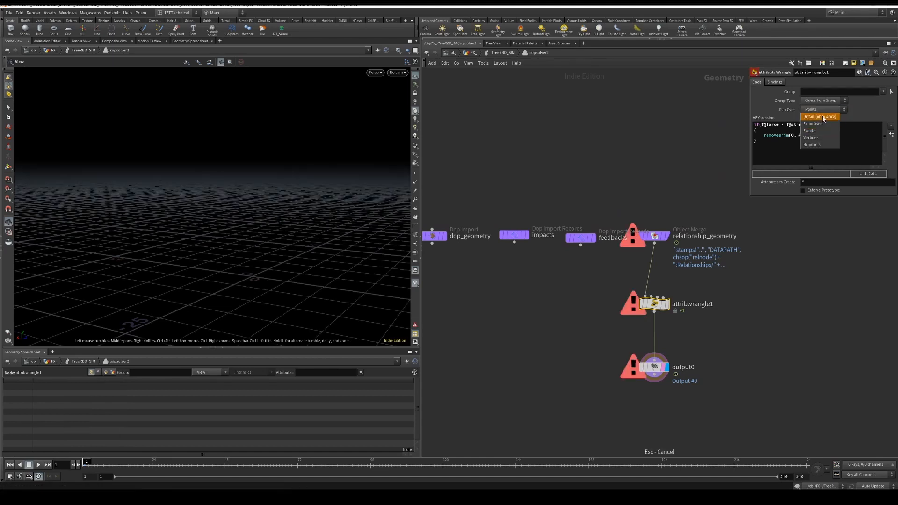
{"action": "left_click", "coordinate": [824, 125]}
{"action": "middle_click_drag", "start_coordinate": [707, 202], "coordinate": [713, 201]}
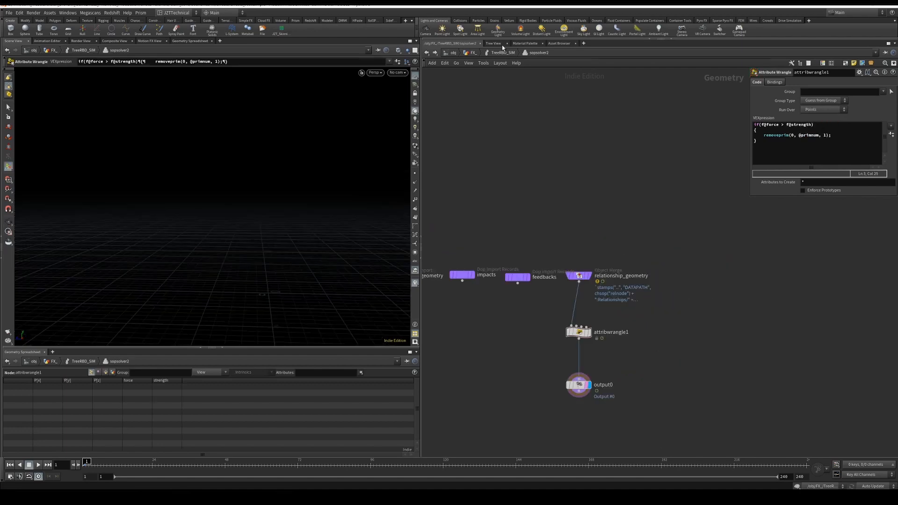
Step: Return to the TreeRBD_SIM network and insert a Merge node between constraintnetwork1 and output
{"action": "left_click", "coordinate": [503, 52]}
{"action": "left_click_drag", "start_coordinate": [472, 388], "coordinate": [476, 443]}
{"action": "scroll", "coordinate": [496, 406], "scroll_direction": "down", "scroll_amount": 4}
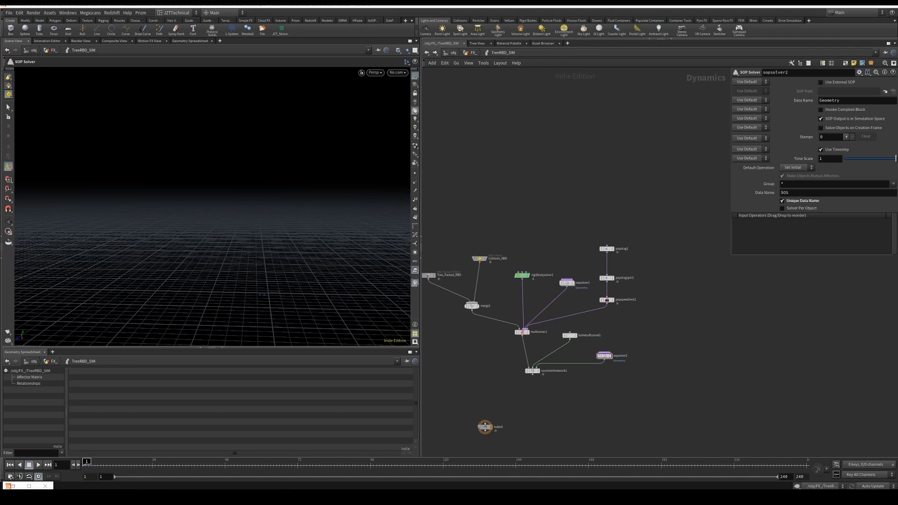
{"action": "scroll", "coordinate": [495, 377], "scroll_direction": "up", "scroll_amount": 1}
{"action": "key", "text": "Tab"}
{"action": "type", "text": "merge"}
{"action": "key", "text": "Return"}
{"action": "left_click", "coordinate": [510, 379]}
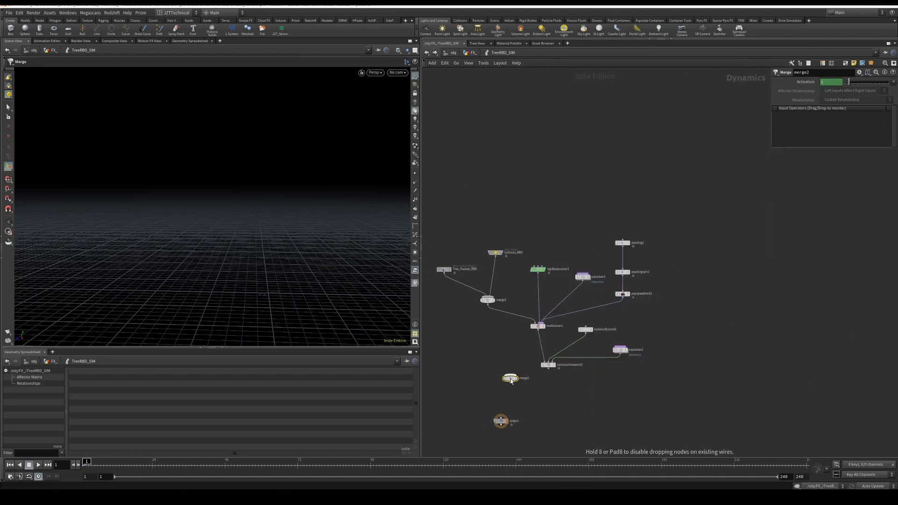
{"action": "left_click_drag", "start_coordinate": [504, 422], "coordinate": [511, 383]}
{"action": "mouse_move", "coordinate": [511, 379]}
{"action": "left_mouse_down"}
{"action": "mouse_move", "coordinate": [510, 388]}
{"action": "mouse_move", "coordinate": [527, 382]}
{"action": "mouse_move", "coordinate": [511, 385]}
{"action": "left_mouse_up"}
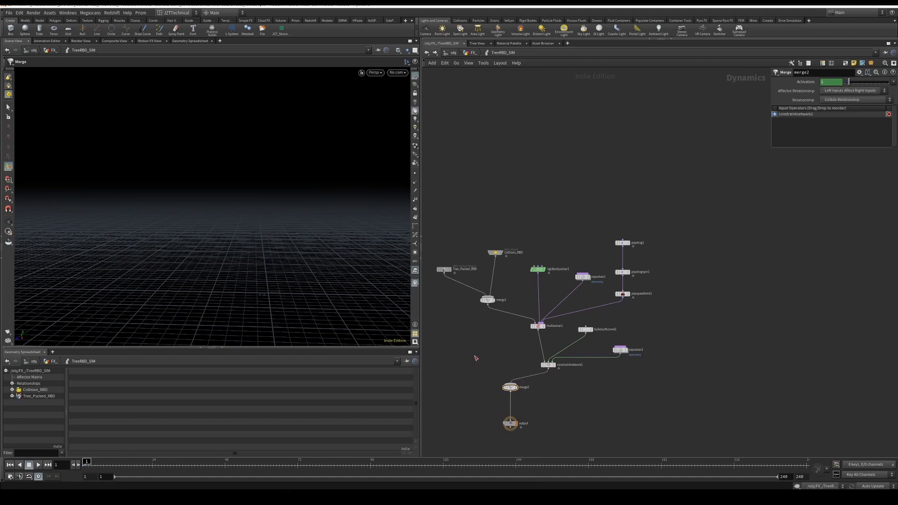
Step: Add a Ground Plane node and connect it as a second input of merge2
{"action": "key", "text": "Tab"}
{"action": "type", "text": "groundpl"}
{"action": "key", "text": "Return"}
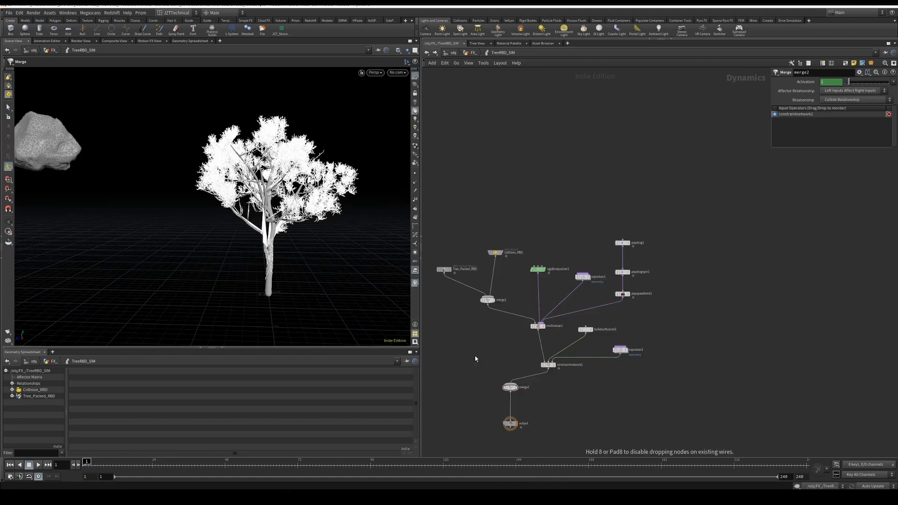
{"action": "left_click", "coordinate": [473, 356]}
{"action": "scroll", "coordinate": [470, 368], "scroll_direction": "up", "scroll_amount": 3}
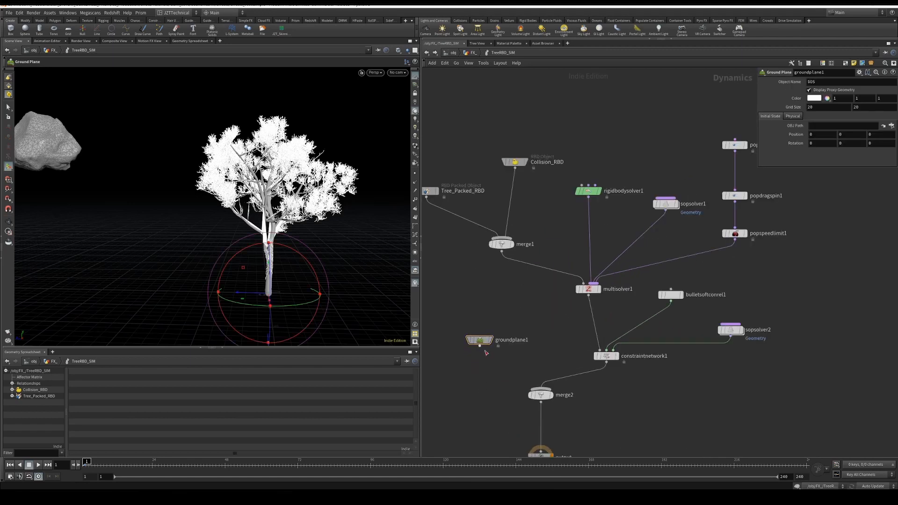
{"action": "left_click_drag", "start_coordinate": [480, 346], "coordinate": [541, 387]}
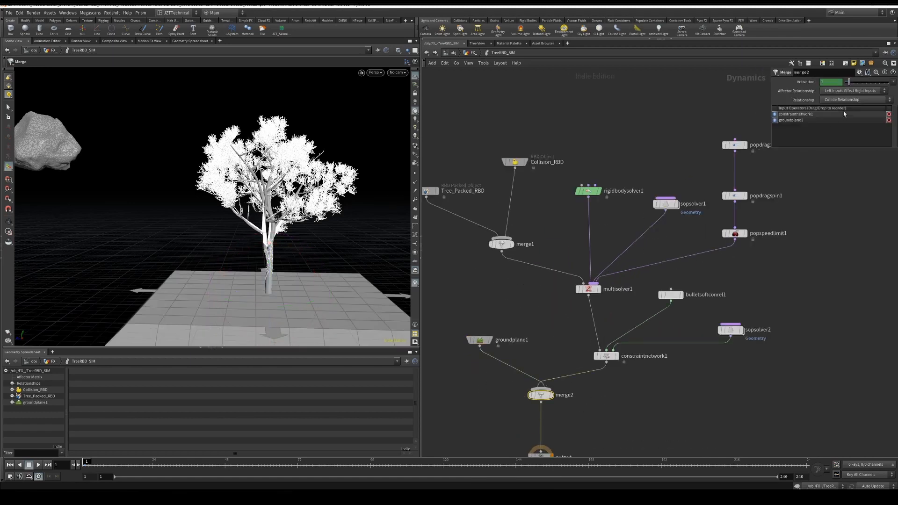
Step: Set merge2's affector relationship to Mutual and reorder its inputs so groundplane1 precedes constraintnetwork1
{"action": "left_click", "coordinate": [849, 91]}
{"action": "left_click", "coordinate": [842, 112]}
{"action": "left_click_drag", "start_coordinate": [791, 120], "coordinate": [791, 113]}
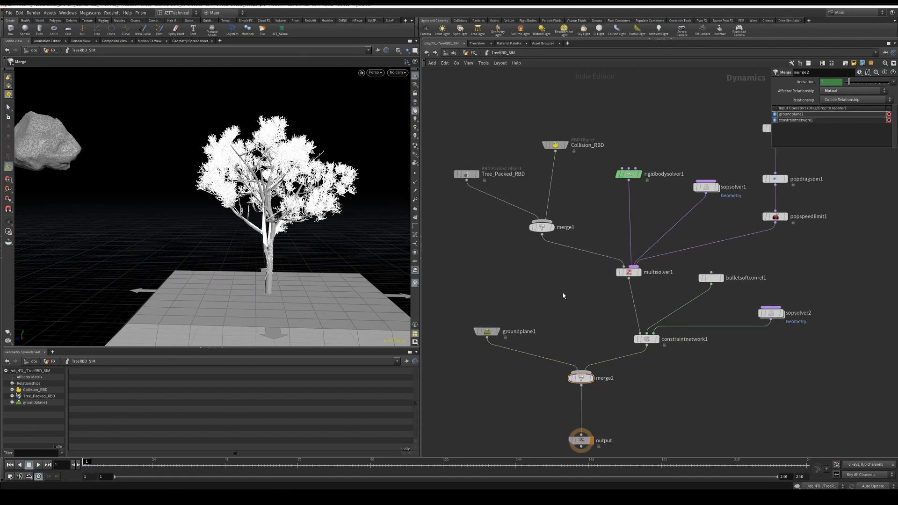
Step: Review the data and guide options of bulletsoftconrel1, and turn off Show Guide Geometry on constraintnetwork1
{"action": "scroll", "coordinate": [262, 232], "scroll_direction": "up", "scroll_amount": 3}
{"action": "left_click_drag", "start_coordinate": [262, 233], "coordinate": [186, 188], "text": "alt"}
{"action": "left_click_drag", "start_coordinate": [209, 229], "coordinate": [29, 159], "text": "alt"}
{"action": "scroll", "coordinate": [162, 199], "scroll_direction": "down", "scroll_amount": 3}
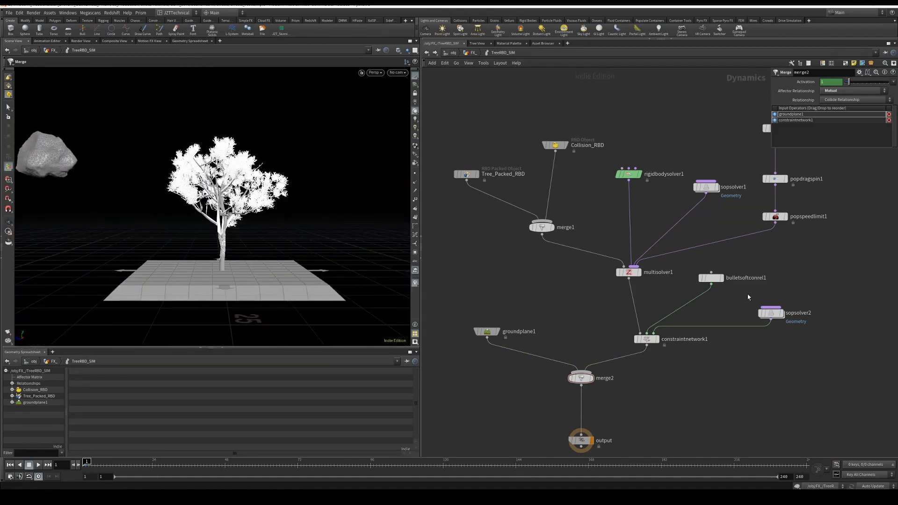
{"action": "left_click", "coordinate": [711, 278]}
{"action": "left_click", "coordinate": [762, 83]}
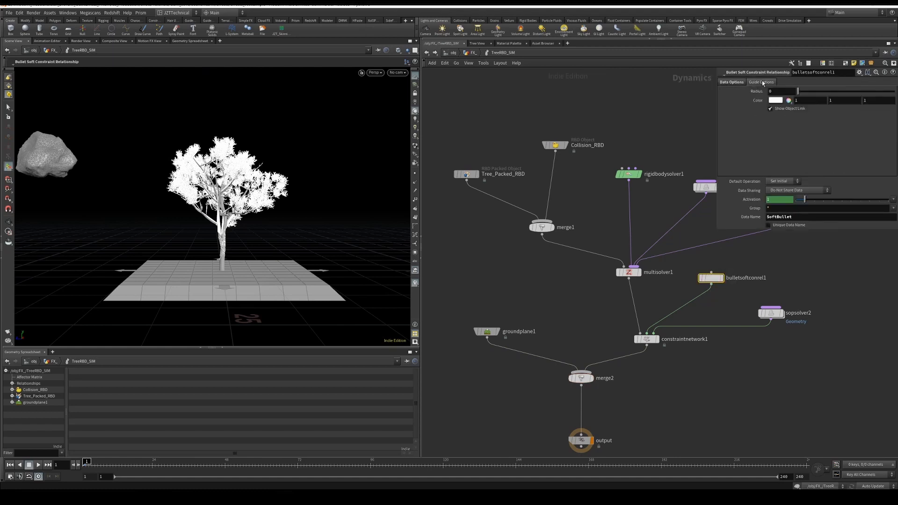
{"action": "left_click", "coordinate": [732, 83]}
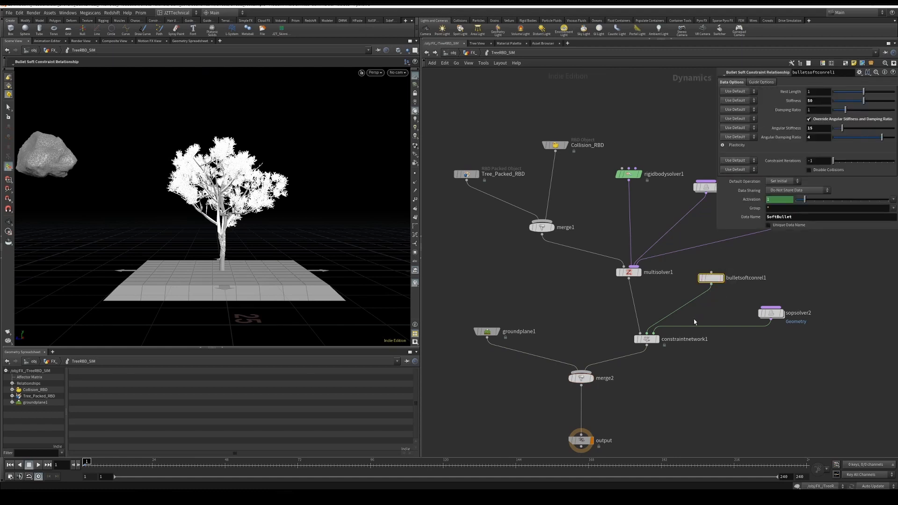
{"action": "left_click", "coordinate": [647, 339]}
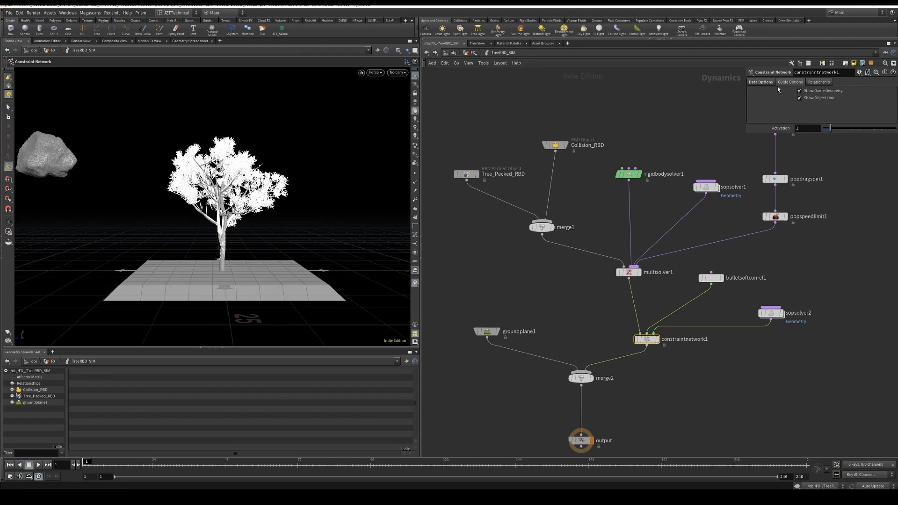
{"action": "left_click", "coordinate": [810, 93]}
{"action": "mouse_move", "coordinate": [244, 244]}
{"action": "left_mouse_down"}
{"action": "mouse_move", "coordinate": [249, 234]}
{"action": "mouse_move", "coordinate": [255, 245]}
{"action": "left_mouse_up"}
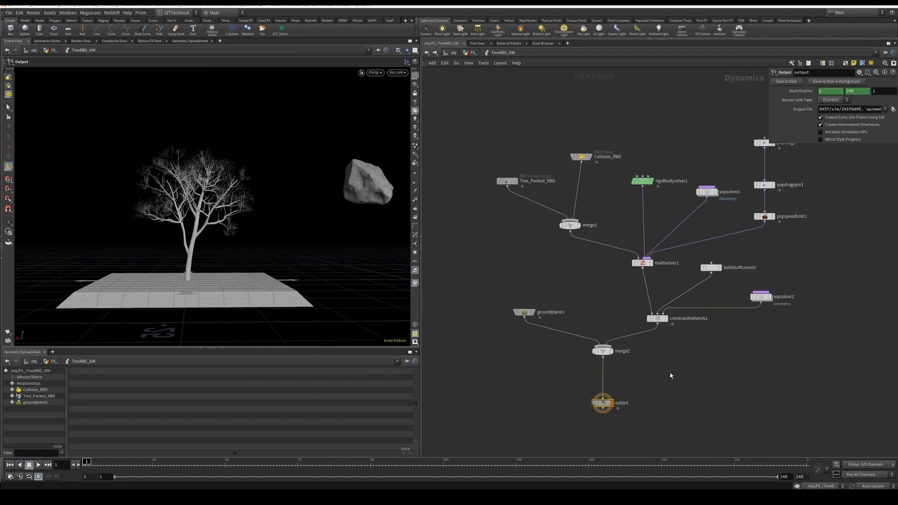
Step: Add a Gravity Force node and insert it on the wire between merge2 and output
{"action": "key", "text": "Tab"}
{"action": "type", "text": "grav"}
{"action": "key", "text": "Return"}
{"action": "key", "text": "Return"}
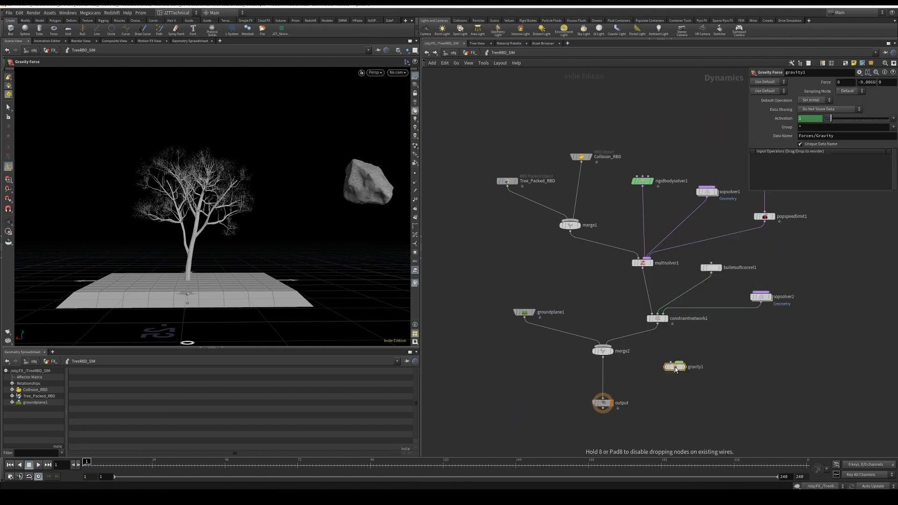
{"action": "left_click", "coordinate": [604, 378]}
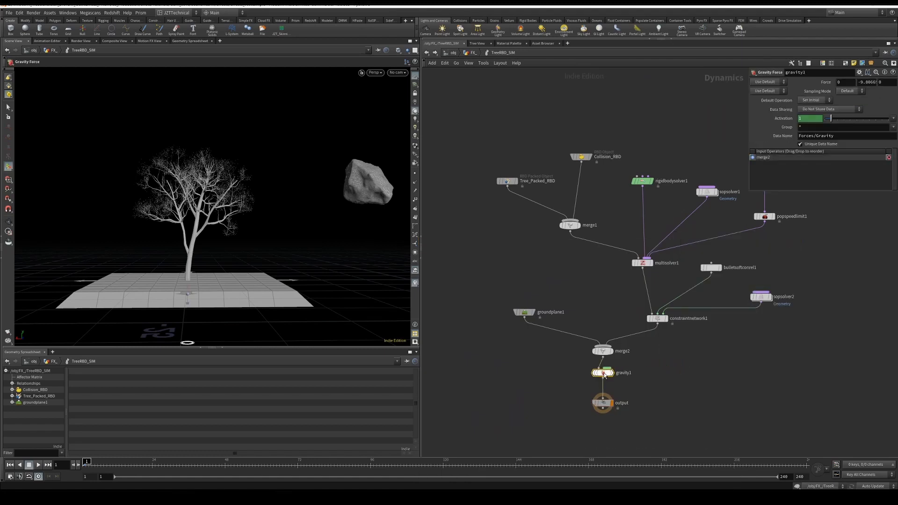
Step: Play the simulation and examine the rock breaking the tree around frames 23 to 27 from several angles, ending back at frame 1
{"action": "left_click", "coordinate": [38, 465]}
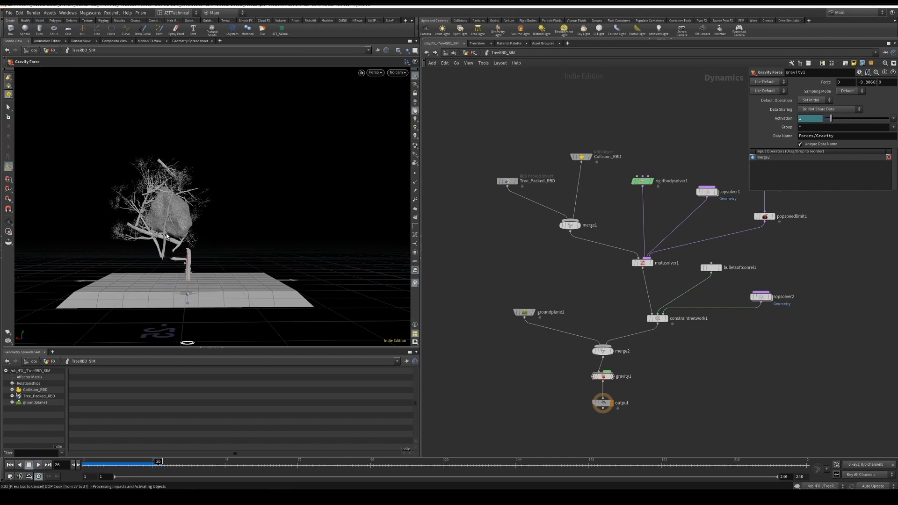
{"action": "mouse_move", "coordinate": [161, 216]}
{"action": "left_mouse_down"}
{"action": "mouse_move", "coordinate": [147, 221]}
{"action": "mouse_move", "coordinate": [227, 225]}
{"action": "mouse_move", "coordinate": [176, 242]}
{"action": "left_mouse_up"}
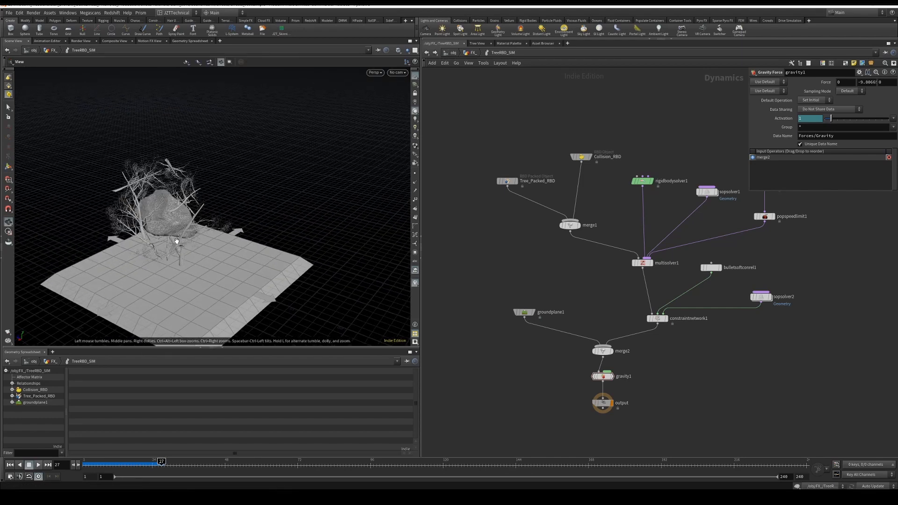
{"action": "right_click_drag", "start_coordinate": [177, 243], "coordinate": [210, 234]}
{"action": "left_click_drag", "start_coordinate": [211, 234], "coordinate": [196, 230]}
{"action": "mouse_move", "coordinate": [161, 467]}
{"action": "left_mouse_down"}
{"action": "mouse_move", "coordinate": [105, 468]}
{"action": "mouse_move", "coordinate": [149, 473]}
{"action": "left_mouse_up"}
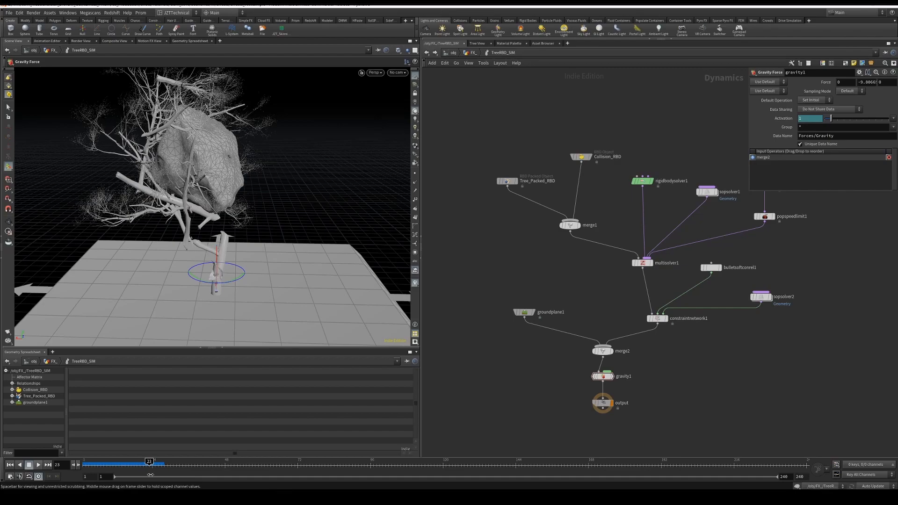
{"action": "left_click_drag", "start_coordinate": [177, 232], "coordinate": [254, 313], "text": "alt"}
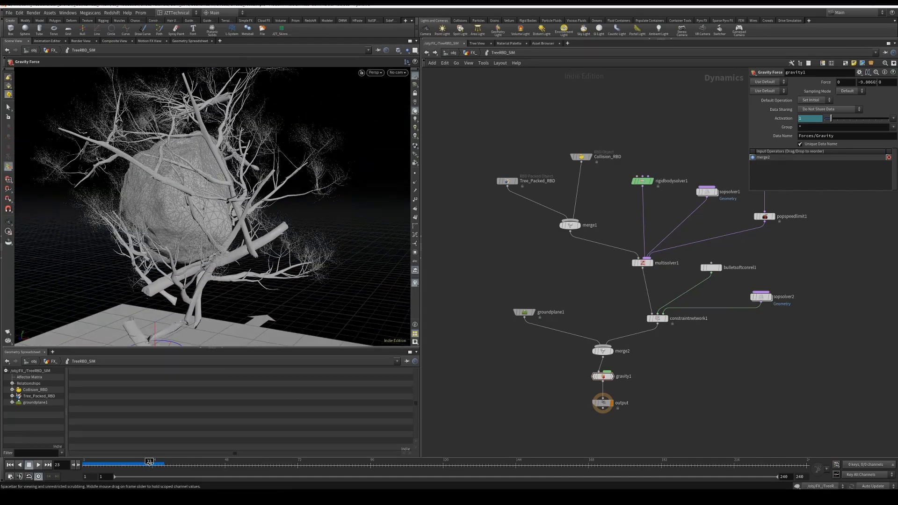
{"action": "left_click_drag", "start_coordinate": [149, 466], "coordinate": [159, 467]}
{"action": "left_click_drag", "start_coordinate": [122, 327], "coordinate": [150, 341], "text": "alt"}
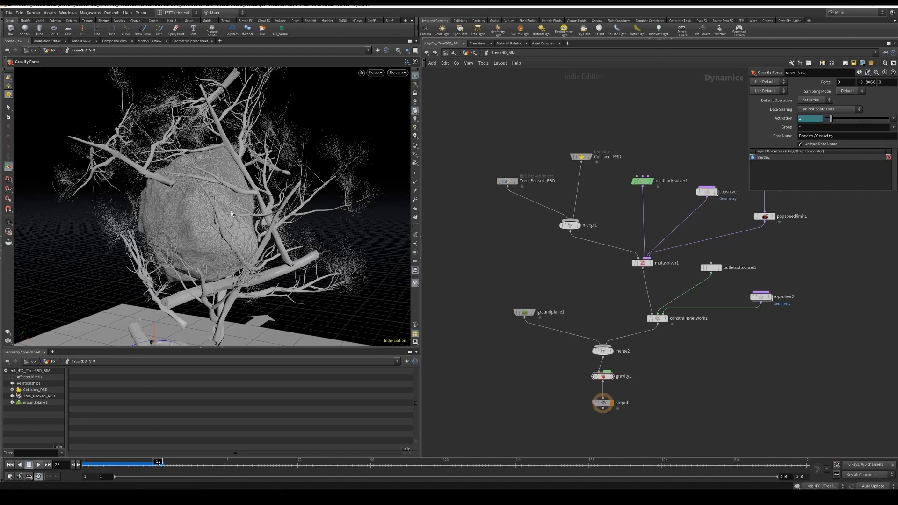
{"action": "right_click_drag", "start_coordinate": [150, 342], "coordinate": [153, 223], "text": "alt"}
{"action": "left_click_drag", "start_coordinate": [152, 223], "coordinate": [246, 295], "text": "alt"}
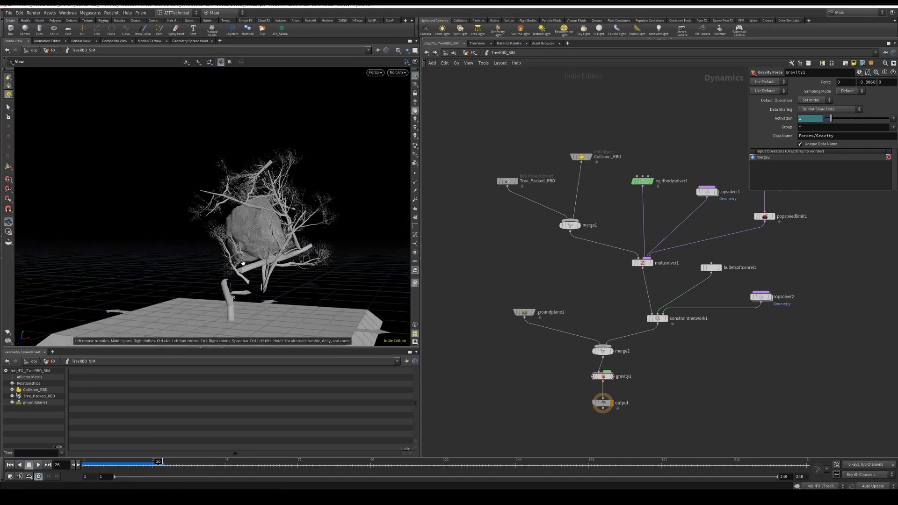
{"action": "right_click_drag", "start_coordinate": [245, 295], "coordinate": [248, 262]}
{"action": "left_click_drag", "start_coordinate": [248, 263], "coordinate": [228, 261]}
{"action": "left_click_drag", "start_coordinate": [143, 469], "coordinate": [86, 467]}
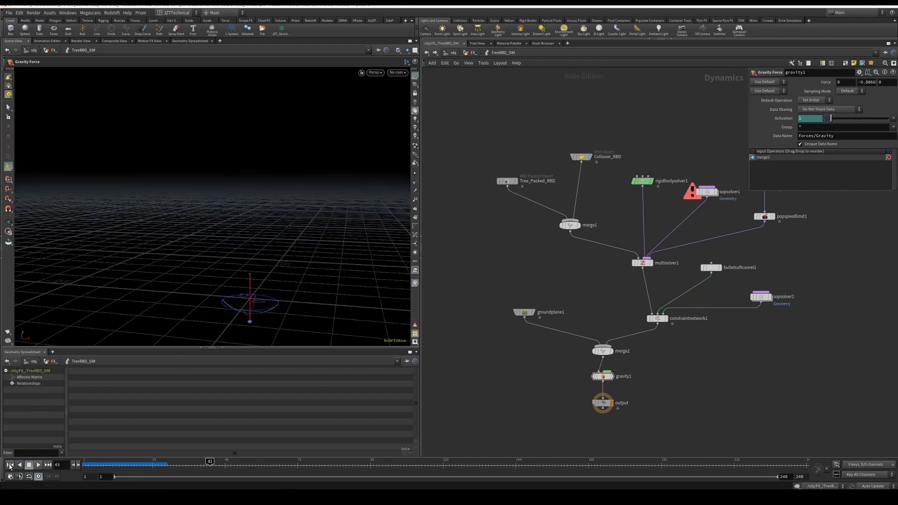
Step: Go up to the FX_ network and add a Dop Import node below TreeRBD_SIM
{"action": "middle_click_drag", "start_coordinate": [590, 119], "coordinate": [574, 133]}
{"action": "left_click", "coordinate": [474, 52]}
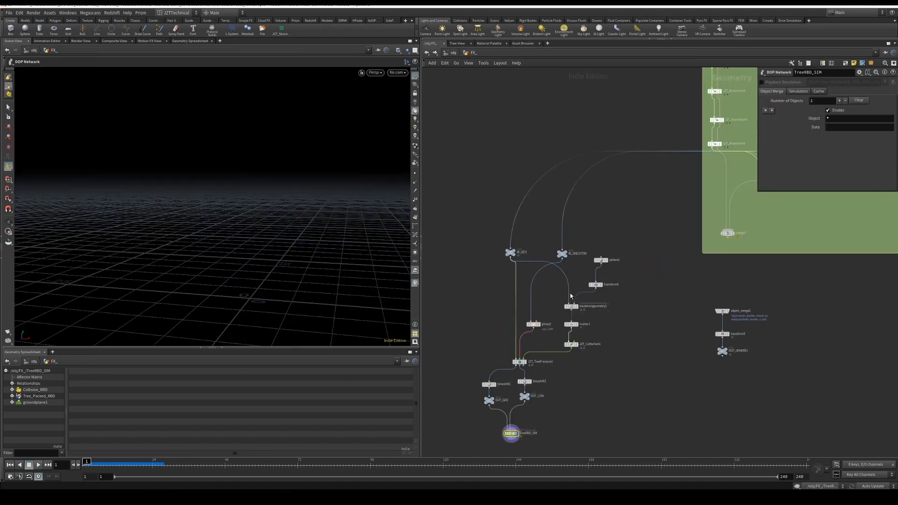
{"action": "key", "text": "Tab"}
{"action": "mouse_move", "coordinate": [563, 359]}
{"action": "type", "text": "dop import"}
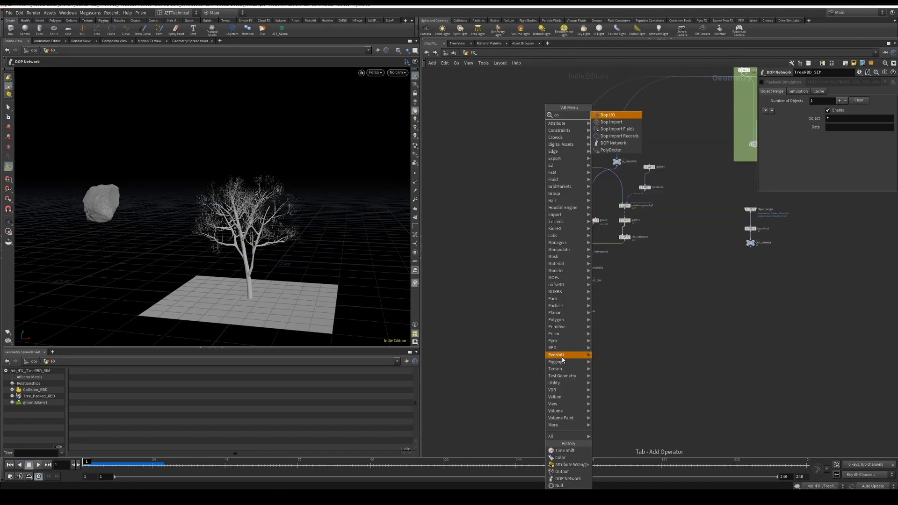
{"action": "key", "text": "Return"}
{"action": "scroll", "coordinate": [563, 360], "scroll_direction": "up", "scroll_amount": 3}
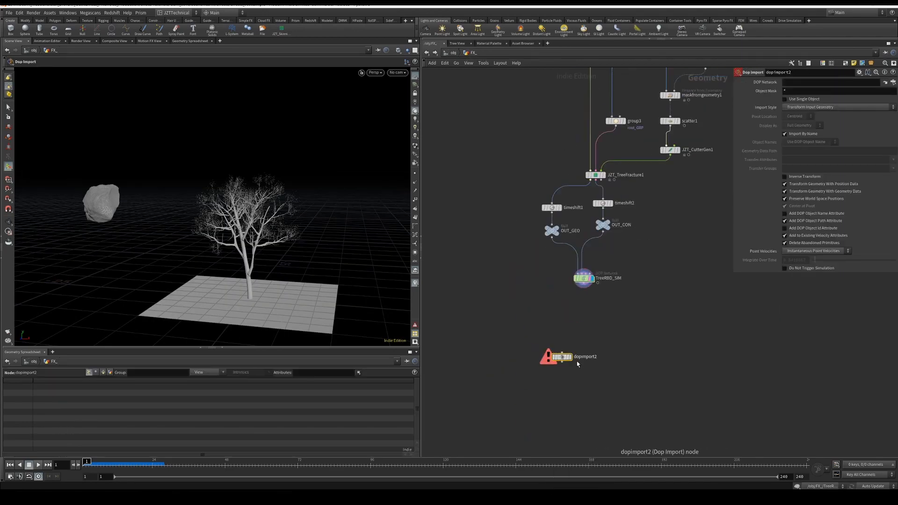
Step: Rename the new Dop Import node to TREE_DOPIMP
{"action": "left_click", "coordinate": [584, 357]}
{"action": "type", "text": "a"}
{"action": "key", "text": "ctrl+a"}
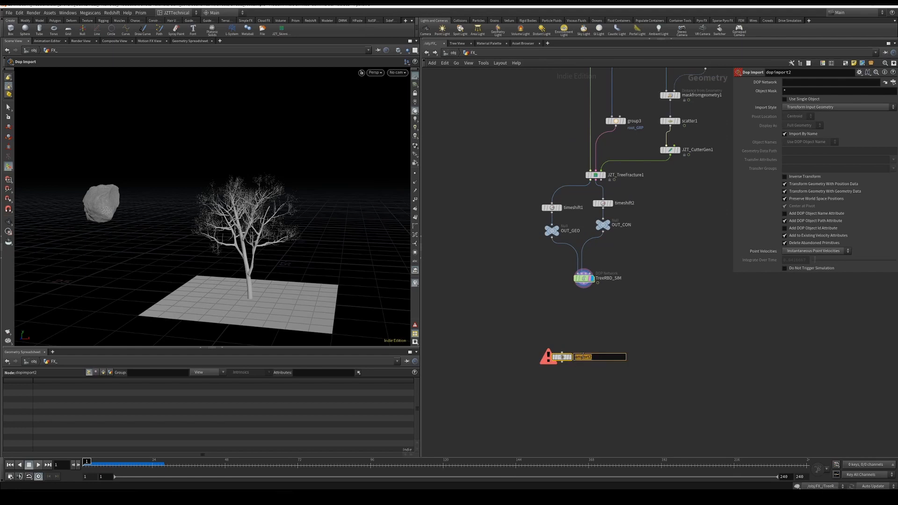
{"action": "type", "text": "TREE_DOPIMP"}
{"action": "key", "text": "Return"}
Step: Duplicate TREE_DOPIMP beside the original and rename the copy to Rock_DOPIMP
{"action": "key", "text": "ctrl+c"}
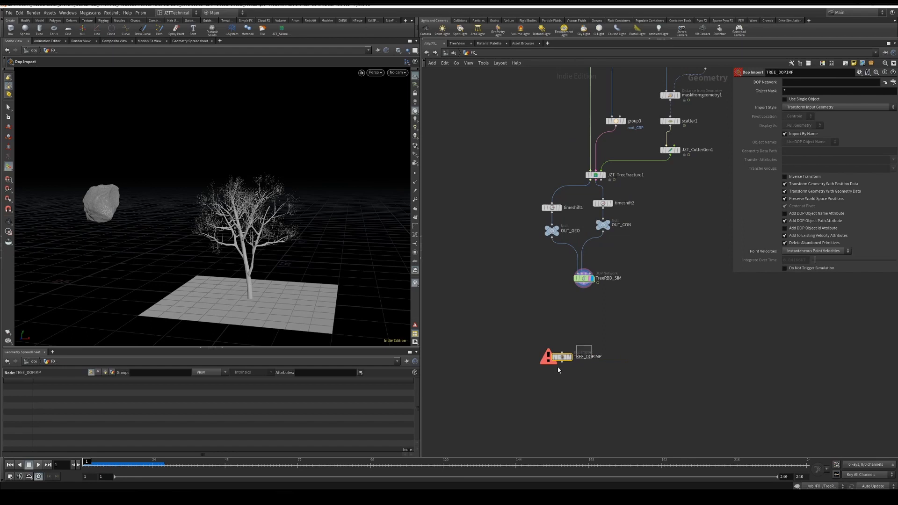
{"action": "key", "text": "ctrl+v"}
{"action": "left_click", "coordinate": [679, 356]}
{"action": "key", "text": "ctrl+a"}
{"action": "type", "text": "R"}
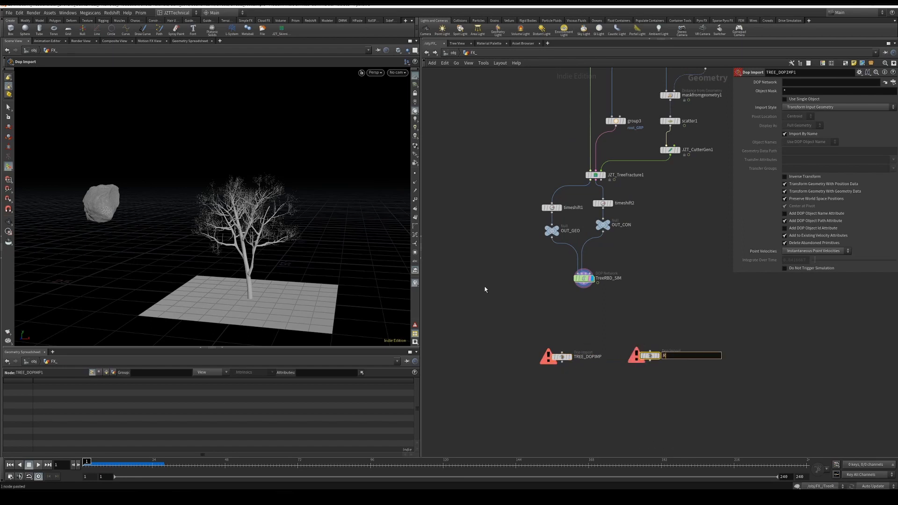
{"action": "type", "text": "ock_DOPIMP"}
{"action": "key", "text": "Return"}
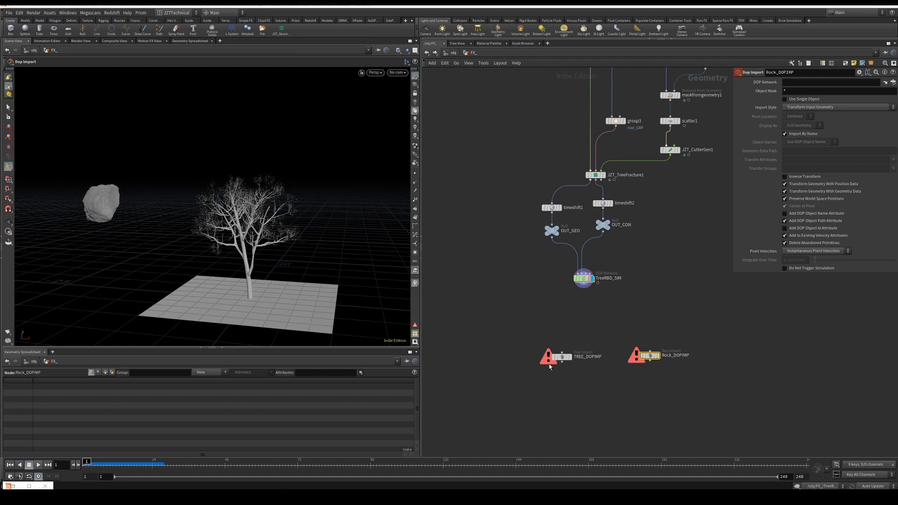
Step: Set the Import Style of both TREE_DOPIMP and Rock_DOPIMP to Fetch Geometry from DOP Network
{"action": "left_click", "coordinate": [561, 357]}
{"action": "left_click", "coordinate": [817, 108]}
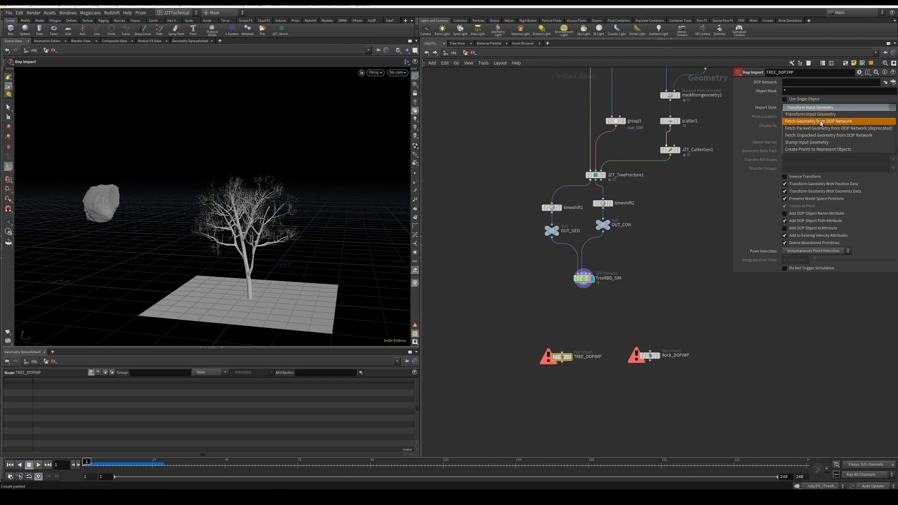
{"action": "left_click", "coordinate": [819, 121]}
{"action": "left_click", "coordinate": [650, 355]}
{"action": "left_click", "coordinate": [823, 107]}
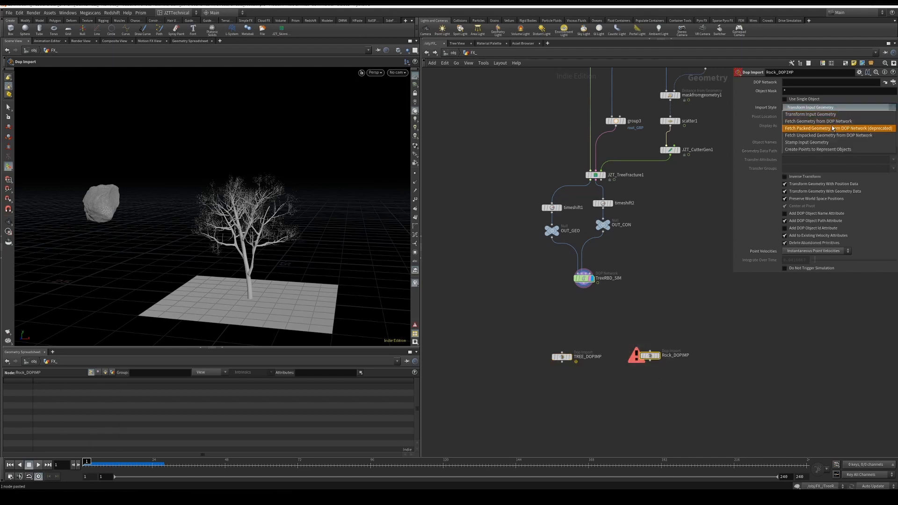
{"action": "left_click", "coordinate": [832, 121]}
Step: Set the DOP Network of both Dop Import nodes to /obj/FX_/TreeRBD_SIM by copying the TreeRBD_SIM node's path
{"action": "left_click_drag", "start_coordinate": [536, 312], "coordinate": [601, 281]}
{"action": "key", "text": "ctrl+c"}
{"action": "left_click_drag", "start_coordinate": [533, 328], "coordinate": [569, 374]}
{"action": "left_click", "coordinate": [650, 355], "text": "shift"}
{"action": "left_click", "coordinate": [811, 82]}
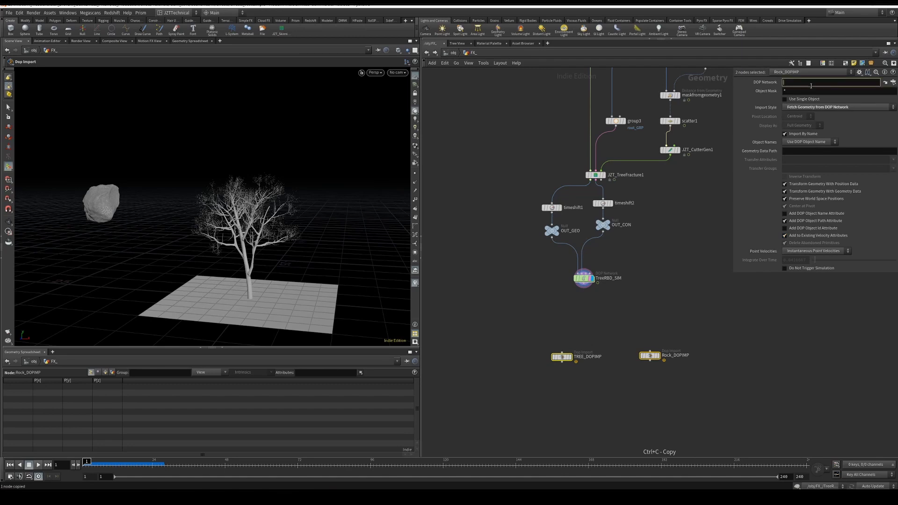
{"action": "key", "text": "ctrl+v"}
{"action": "left_click", "coordinate": [669, 277]}
Step: Copy the Tree_Packed_RBD object name from inside TreeRBD_SIM and set it as the Object Mask of TREE_DOPIMP
{"action": "double_click", "coordinate": [585, 281]}
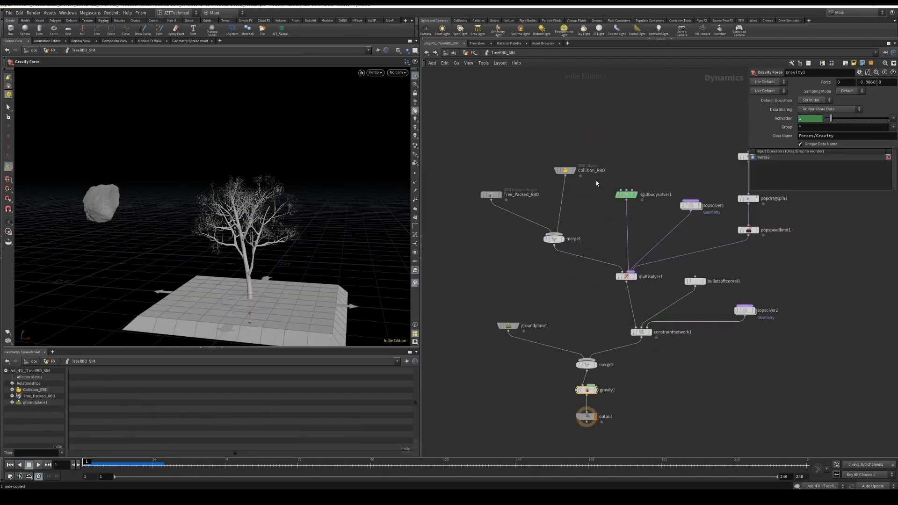
{"action": "double_click", "coordinate": [522, 195]}
{"action": "left_click", "coordinate": [473, 52]}
{"action": "left_click_drag", "start_coordinate": [542, 324], "coordinate": [576, 369]}
{"action": "double_click", "coordinate": [813, 92]}
{"action": "key", "text": "ctrl+v"}
{"action": "left_click", "coordinate": [611, 294]}
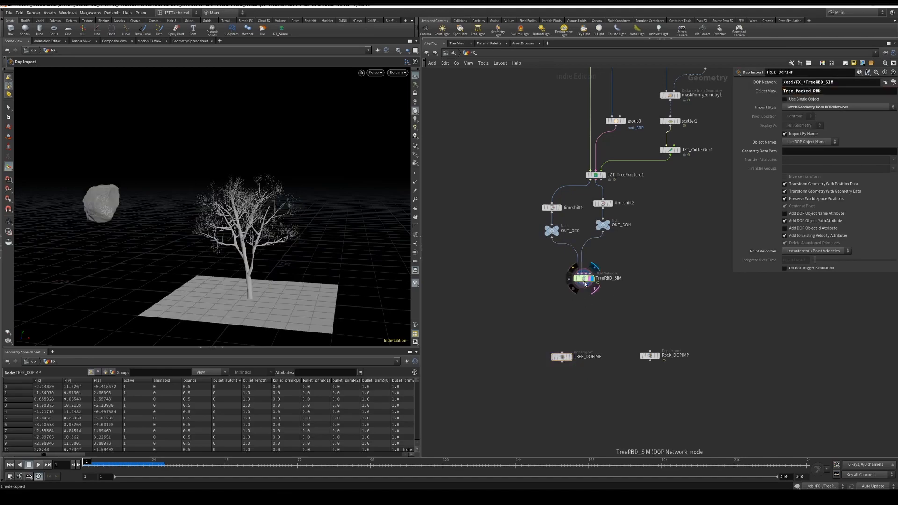
Step: Copy the Collision_RBD object name from inside TreeRBD_SIM and set it as the Object Mask of Rock_DOPIMP
{"action": "double_click", "coordinate": [584, 280]}
{"action": "double_click", "coordinate": [600, 171]}
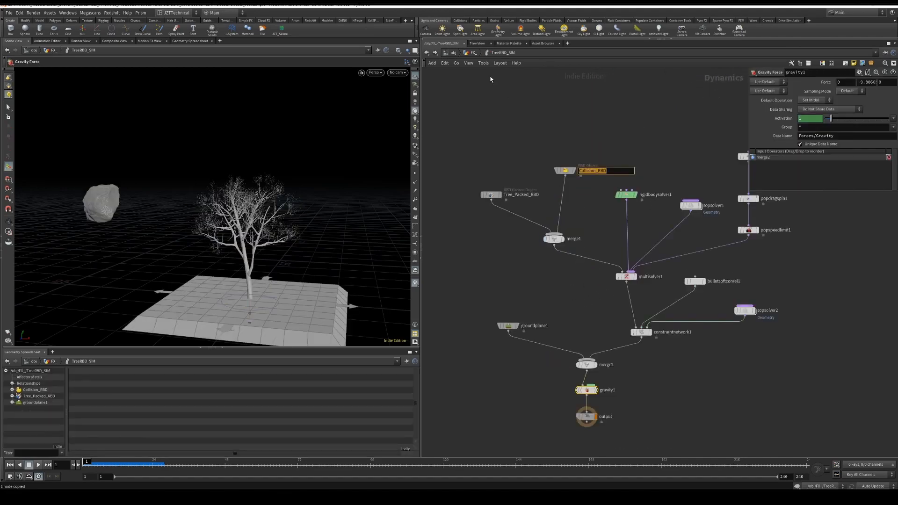
{"action": "left_click", "coordinate": [473, 53]}
{"action": "left_click_drag", "start_coordinate": [635, 335], "coordinate": [665, 366]}
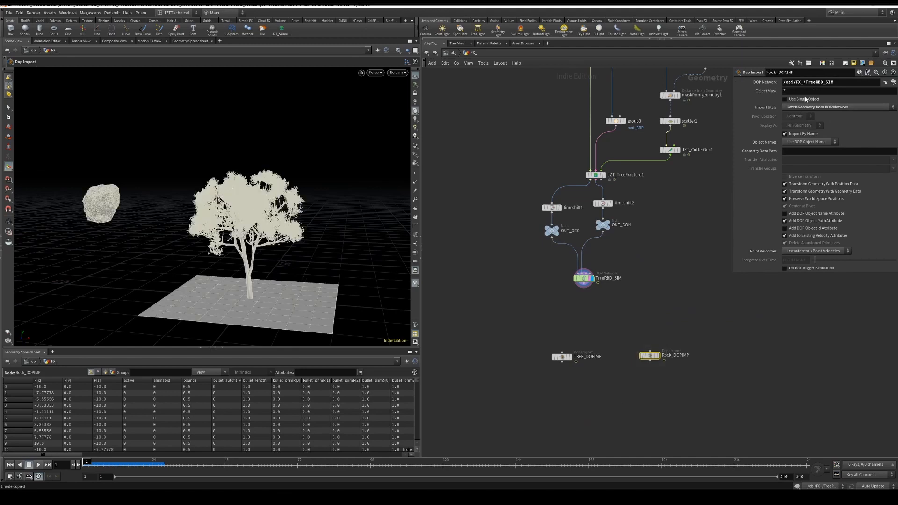
{"action": "left_click", "coordinate": [806, 92]}
{"action": "key", "text": "ctrl+v"}
{"action": "middle_click_drag", "start_coordinate": [648, 411], "coordinate": [655, 382]}
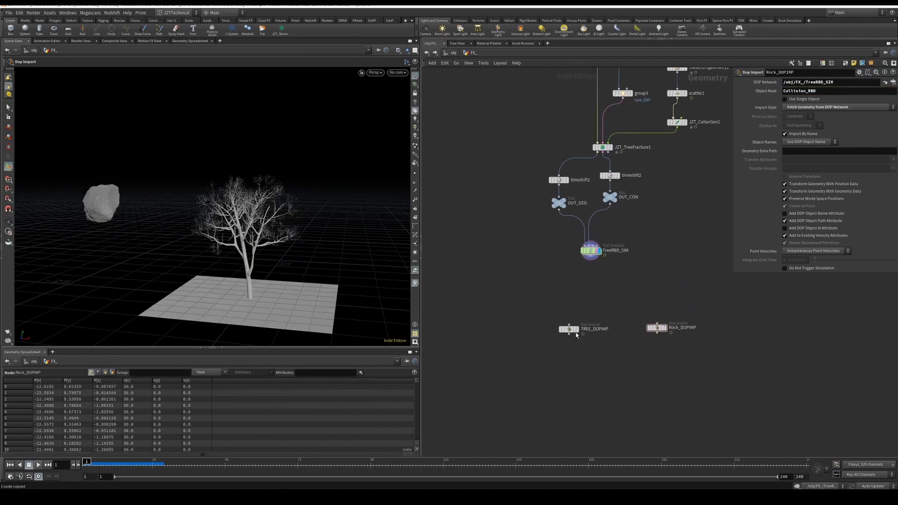
Step: Display TREE_DOPIMP and Rock_DOPIMP one after the other to check the imported tree and rock geometry
{"action": "left_click", "coordinate": [577, 330]}
{"action": "left_click", "coordinate": [568, 329]}
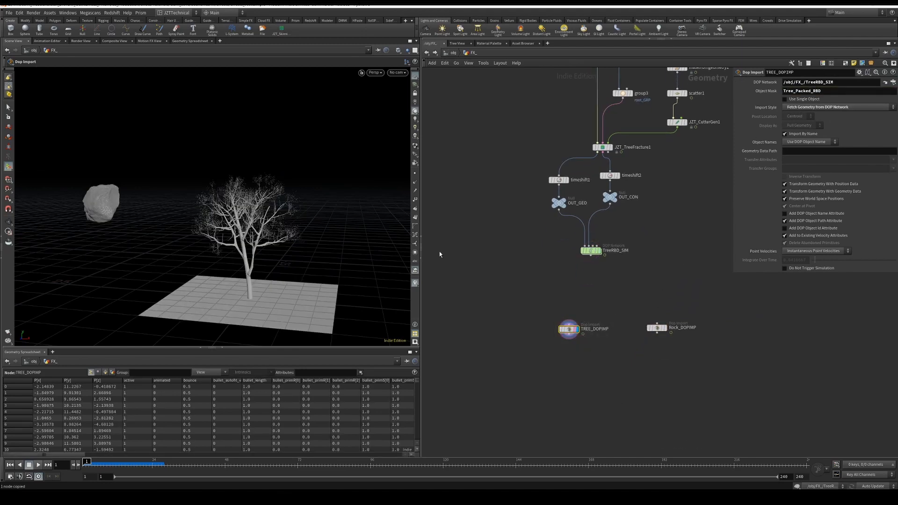
{"action": "left_click", "coordinate": [48, 42]}
{"action": "left_click", "coordinate": [15, 41]}
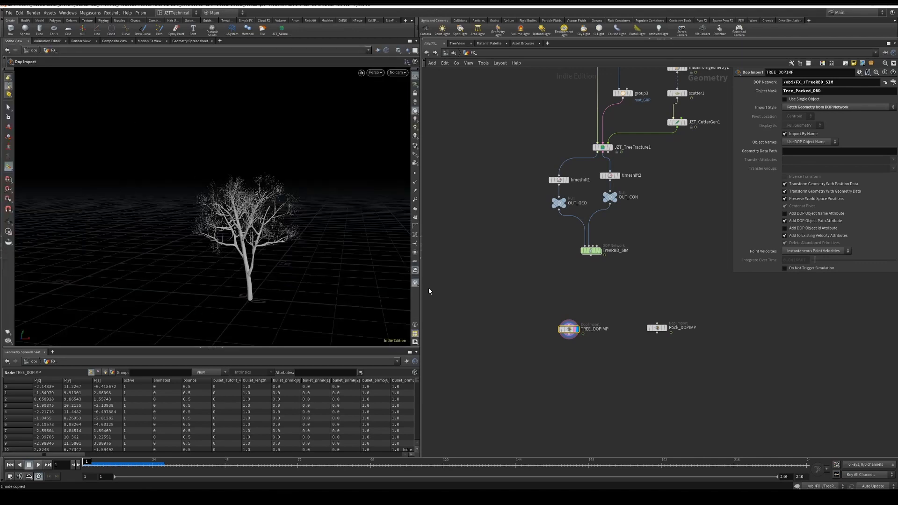
{"action": "left_click_drag", "start_coordinate": [264, 252], "coordinate": [296, 290], "text": "alt"}
{"action": "left_click", "coordinate": [657, 327]}
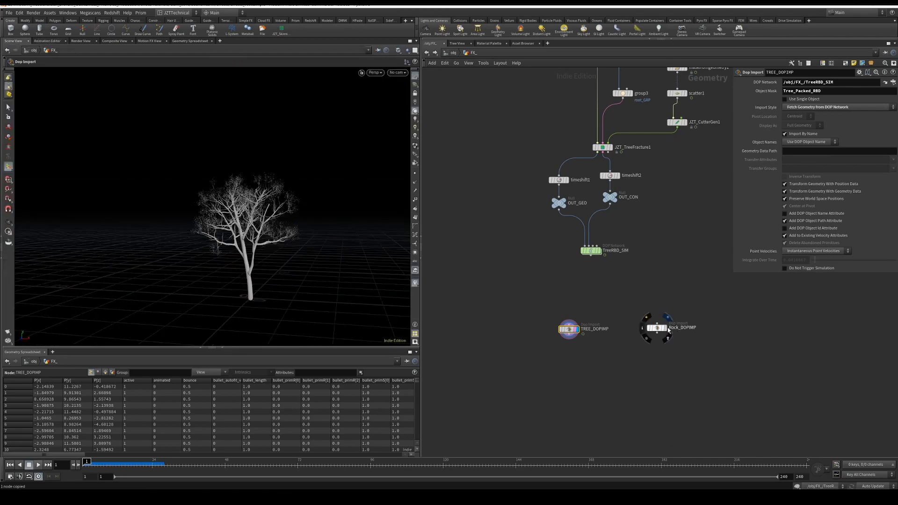
{"action": "left_click", "coordinate": [665, 328]}
Step: Add a Merge node and place it below and between the Tree_RBD_v001 and Rock_RBD_v001 file caches
{"action": "middle_click_drag", "start_coordinate": [607, 366], "coordinate": [611, 345]}
{"action": "scroll", "coordinate": [614, 346], "scroll_direction": "down", "scroll_amount": 2}
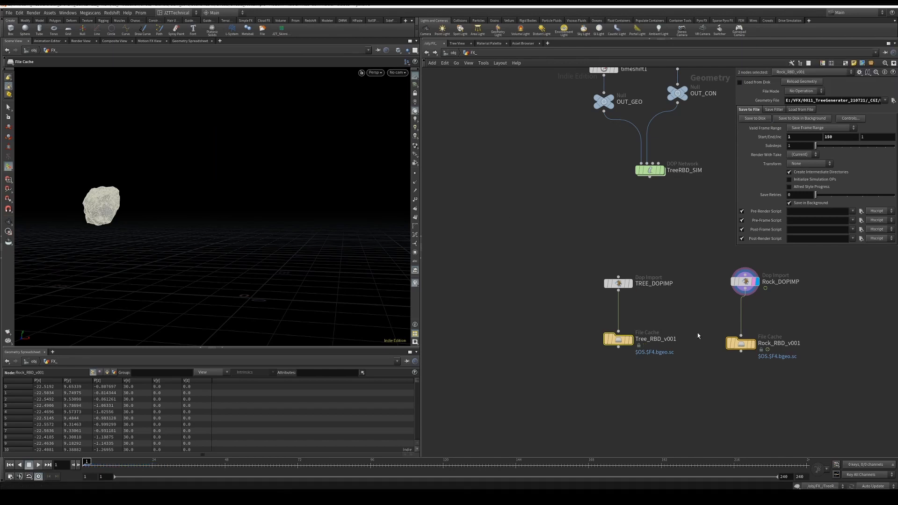
{"action": "middle_click_drag", "start_coordinate": [654, 388], "coordinate": [627, 385]}
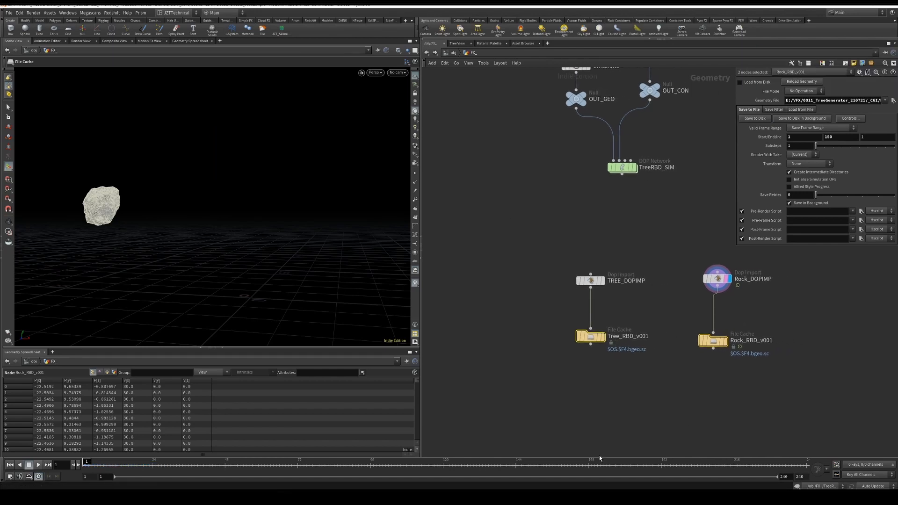
{"action": "key", "text": "Tab"}
{"action": "type", "text": "merge"}
{"action": "key", "text": "Return"}
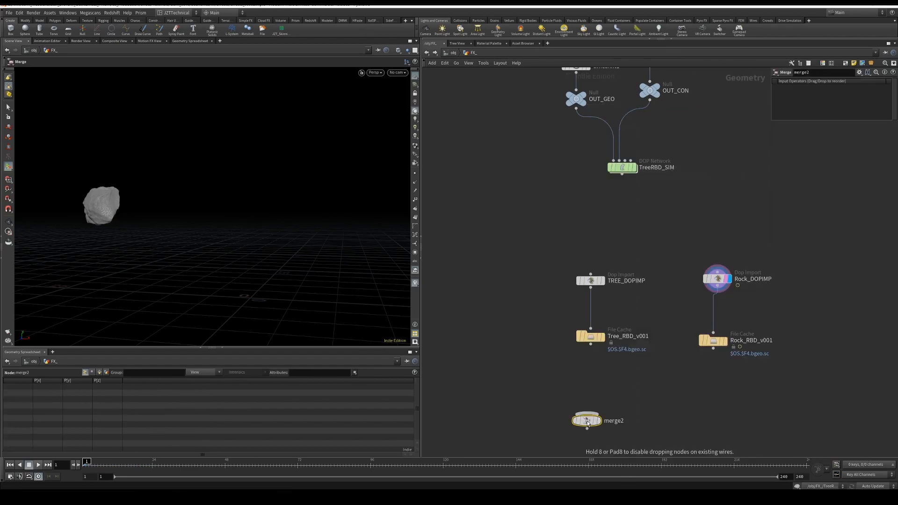
{"action": "left_click", "coordinate": [588, 423]}
{"action": "left_click_drag", "start_coordinate": [588, 425], "coordinate": [651, 419]}
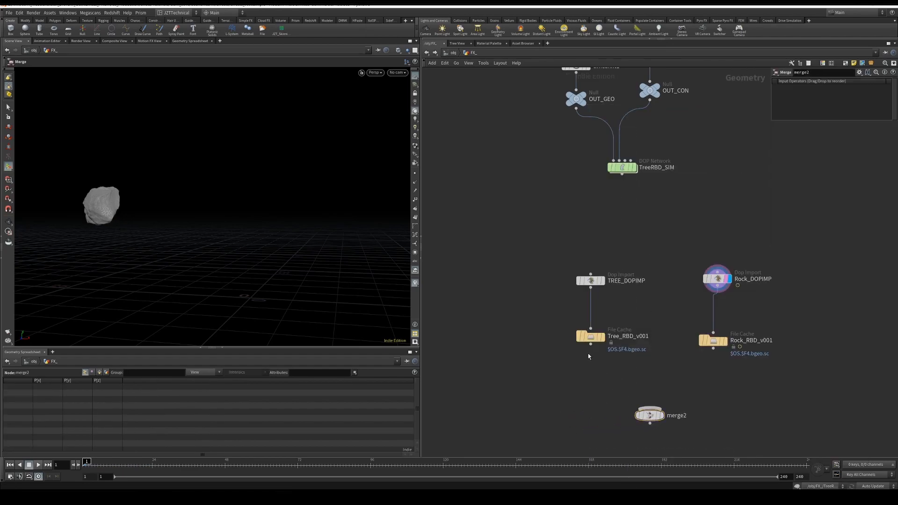
Step: Connect Tree_RBD_v001 and Rock_RBD_v001 to merge2 and display the merged result
{"action": "left_click_drag", "start_coordinate": [591, 345], "coordinate": [650, 409]}
{"action": "left_click_drag", "start_coordinate": [713, 349], "coordinate": [650, 406]}
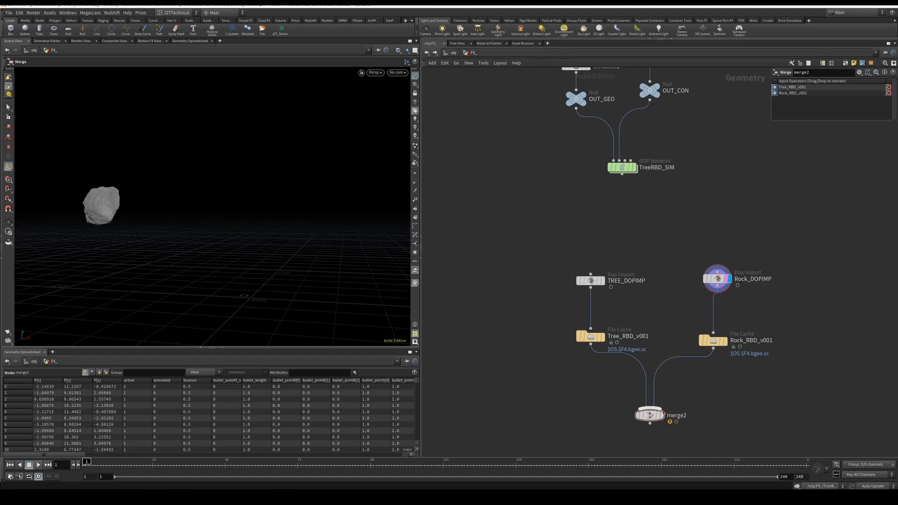
{"action": "left_click", "coordinate": [663, 415]}
{"action": "left_click_drag", "start_coordinate": [201, 276], "coordinate": [248, 258], "text": "alt"}
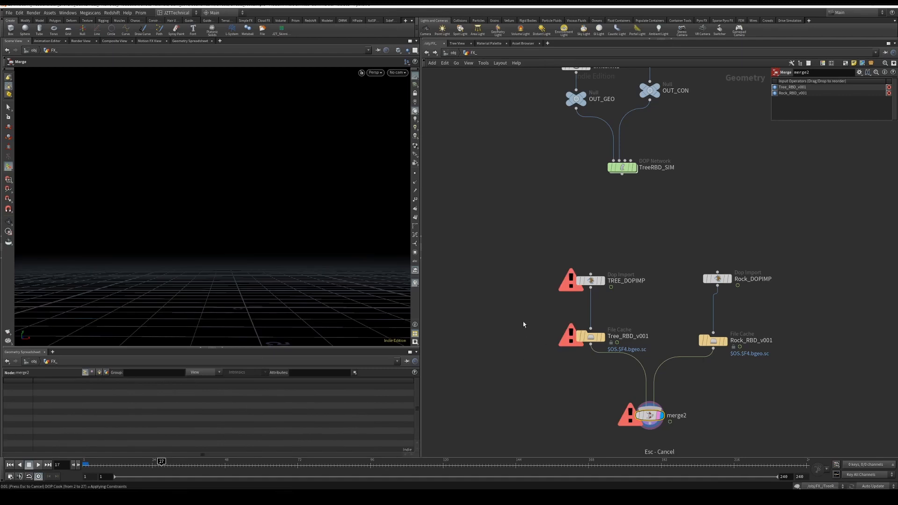
Step: Turn on Load from Disk for both File Cache nodes and review the cached tree and rock up to about frame 101
{"action": "left_click_drag", "start_coordinate": [527, 322], "coordinate": [731, 363]}
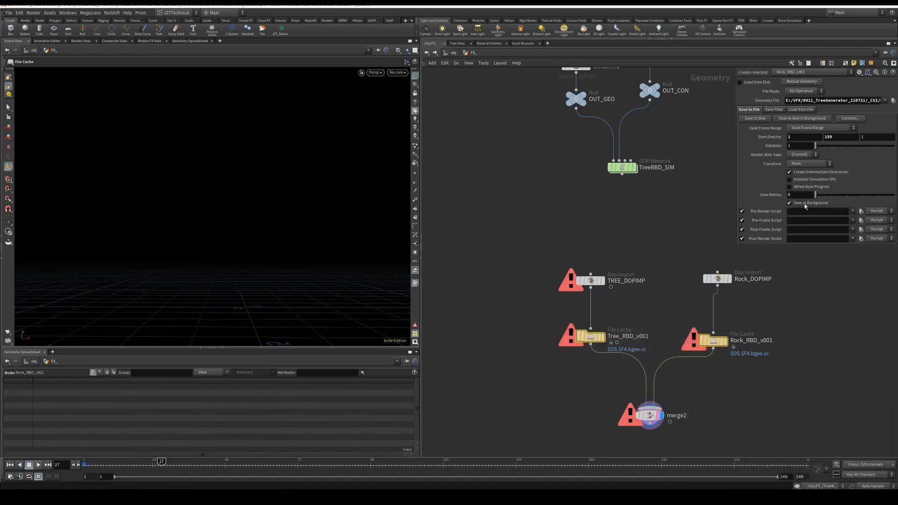
{"action": "middle_click_drag", "start_coordinate": [513, 375], "coordinate": [514, 358]}
{"action": "left_click", "coordinate": [514, 358]}
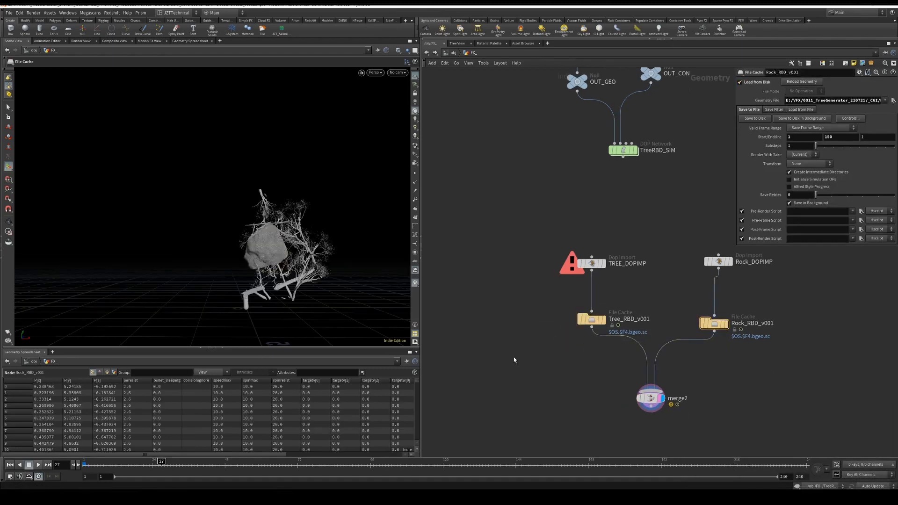
{"action": "mouse_move", "coordinate": [199, 466]}
{"action": "left_mouse_down"}
{"action": "mouse_move", "coordinate": [277, 475]}
{"action": "mouse_move", "coordinate": [378, 457]}
{"action": "left_mouse_up"}
{"action": "mouse_move", "coordinate": [320, 289]}
{"action": "left_mouse_down", "text": "alt"}
{"action": "mouse_move", "coordinate": [339, 283]}
{"action": "mouse_move", "coordinate": [271, 279]}
{"action": "mouse_move", "coordinate": [226, 258]}
{"action": "mouse_move", "coordinate": [227, 238]}
{"action": "left_mouse_up", "text": "alt"}
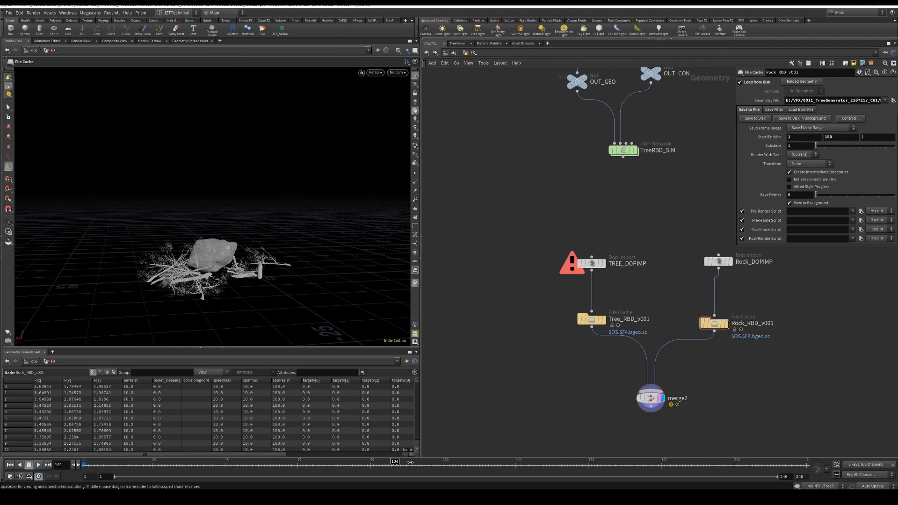